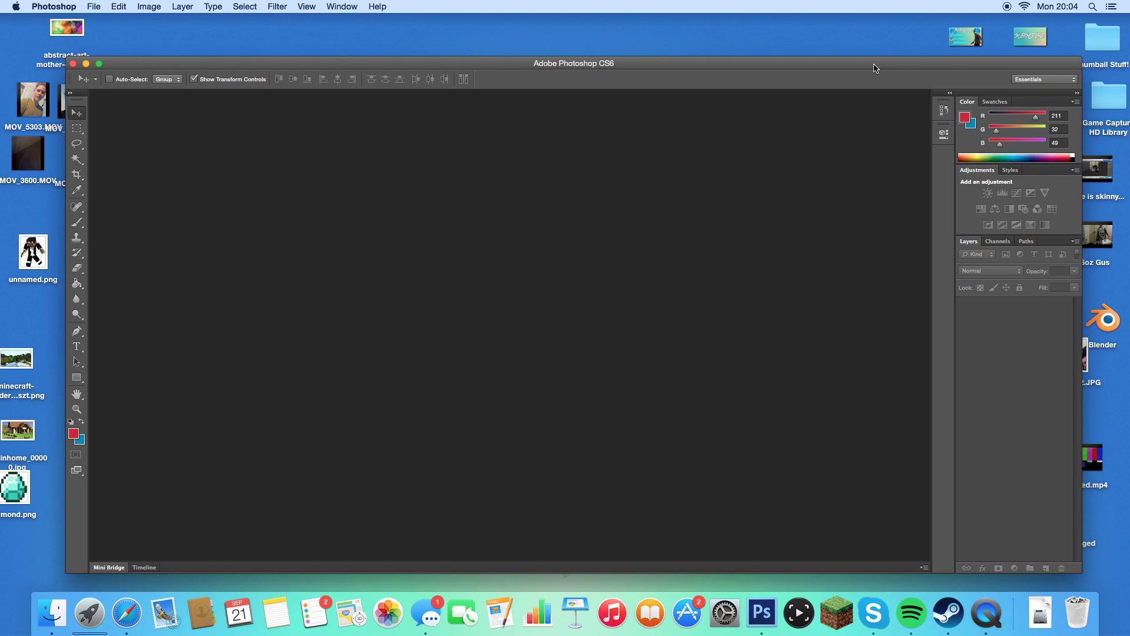
Create a new document named "Hunger ganes", 1280 × 720 pixels at 72 pixels/inch with a transparent background
click(94, 5)
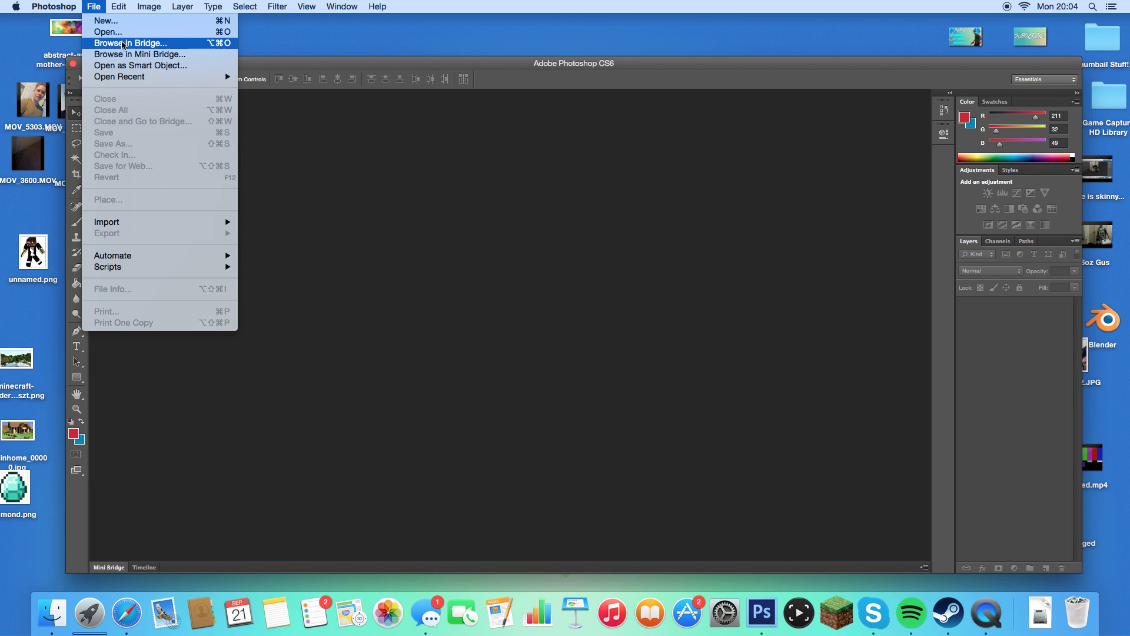
click(106, 19)
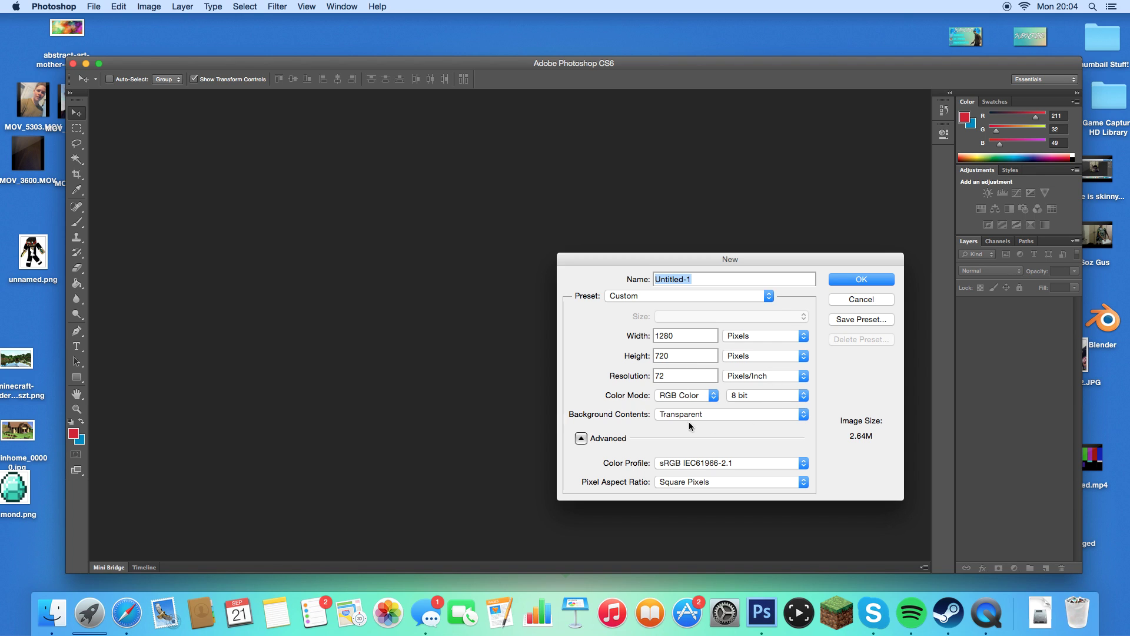
text(Hunger ganes)
key(Return)
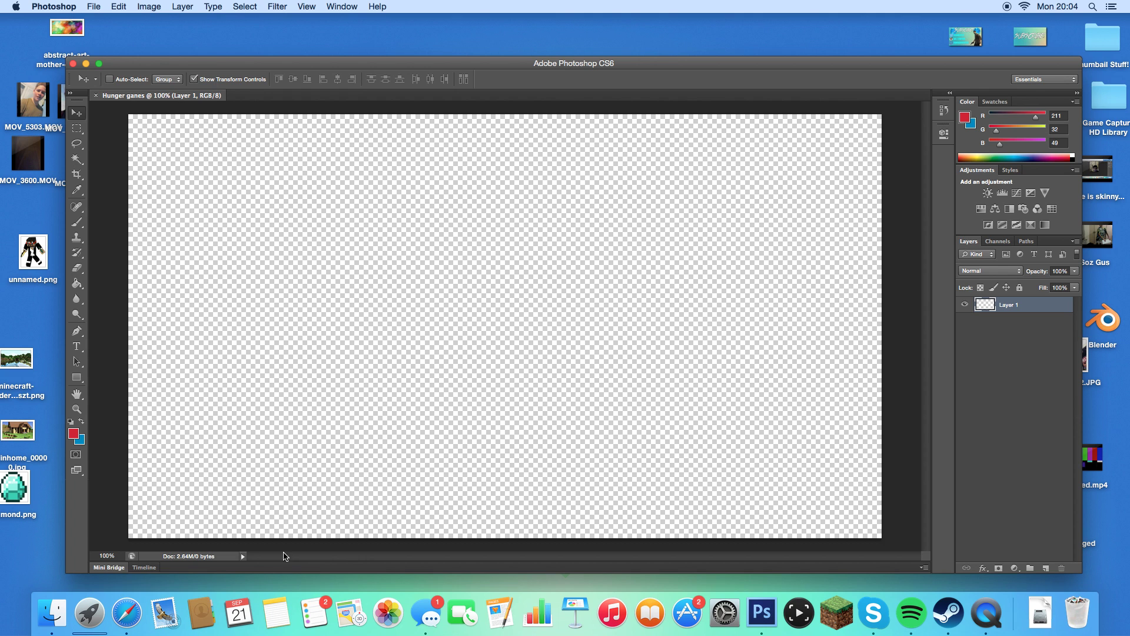
Switch to Safari, search Google Images for "Hd minecraft shaders" and browse the results for a background picture
click(141, 603)
text(H)
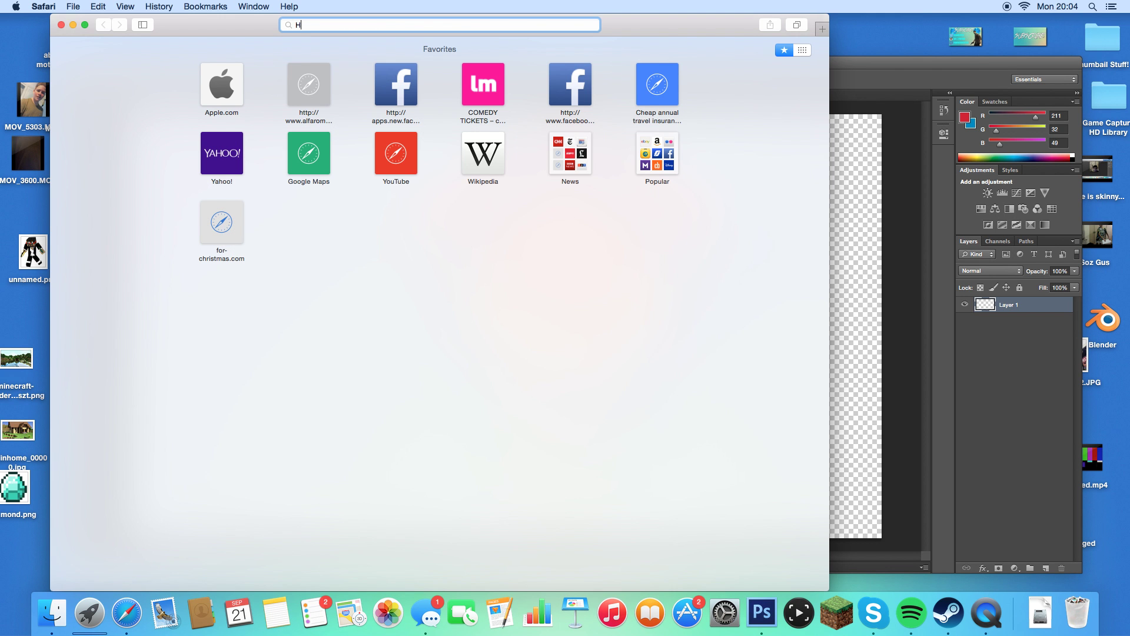
text(d minecraft shadrs)
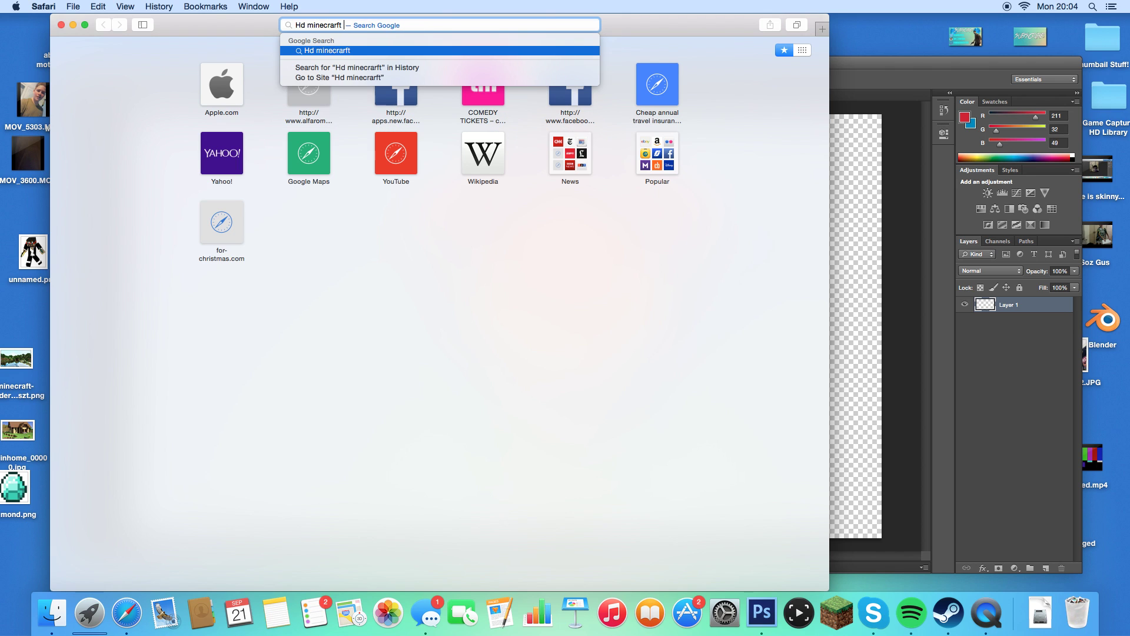
key(Escape)
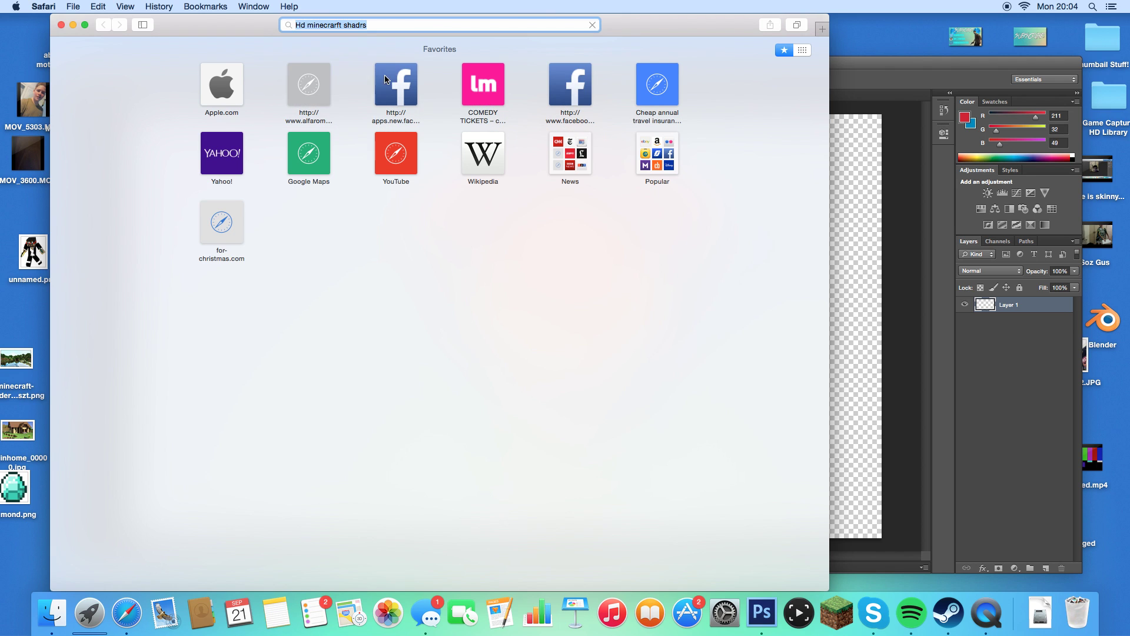
key(Return)
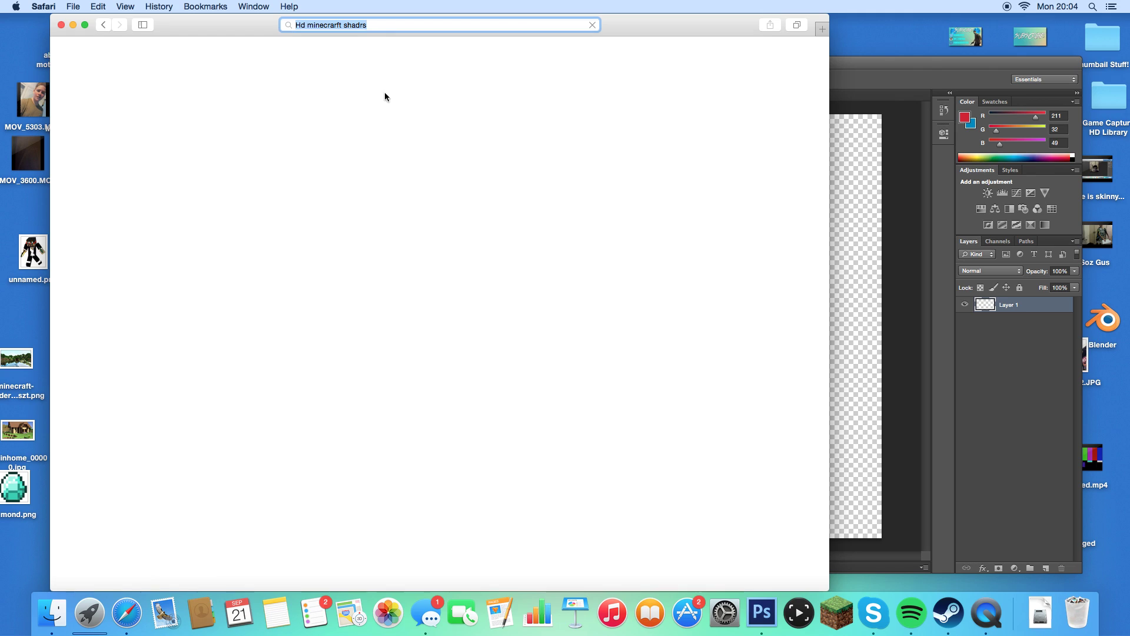
click(171, 101)
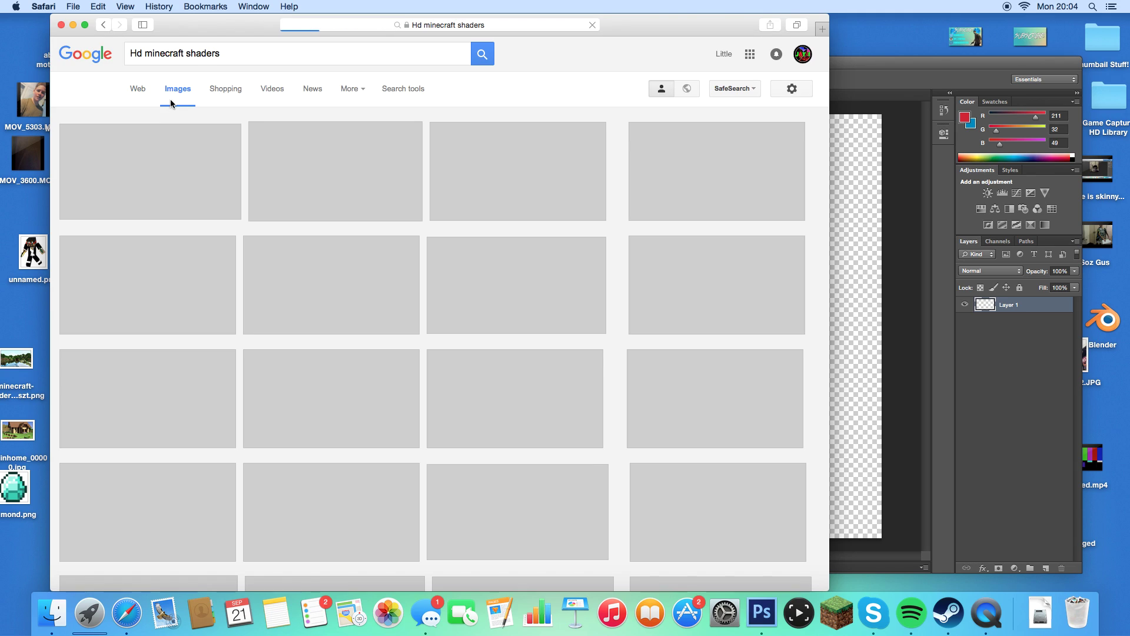
scroll(326, 277, down, 10)
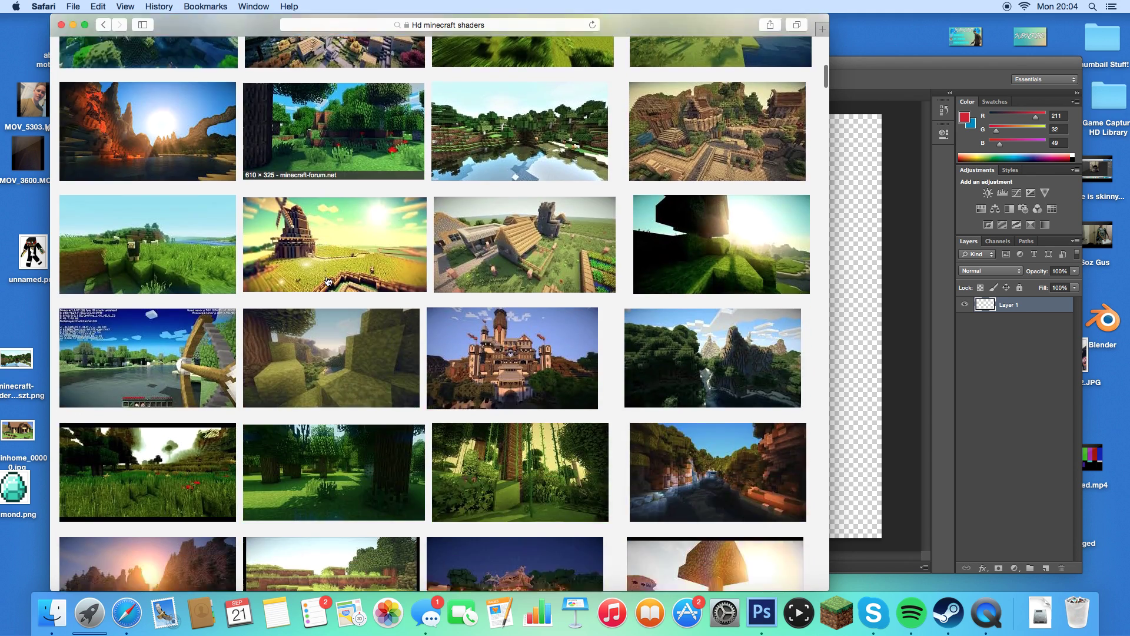
scroll(326, 280, down, 5)
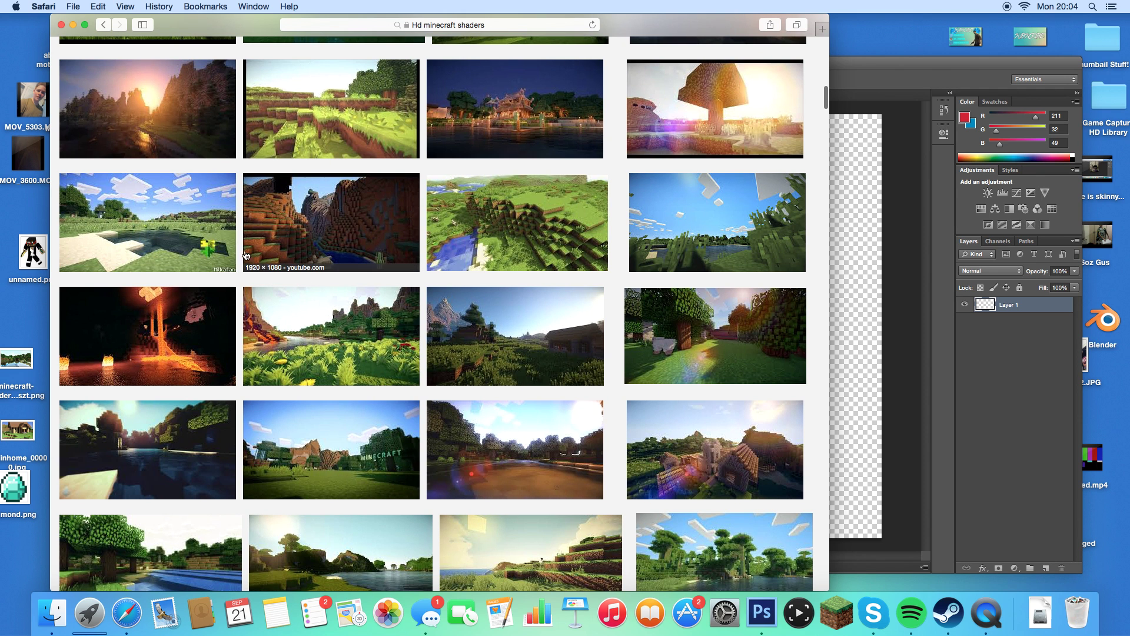
scroll(283, 321, down, 7)
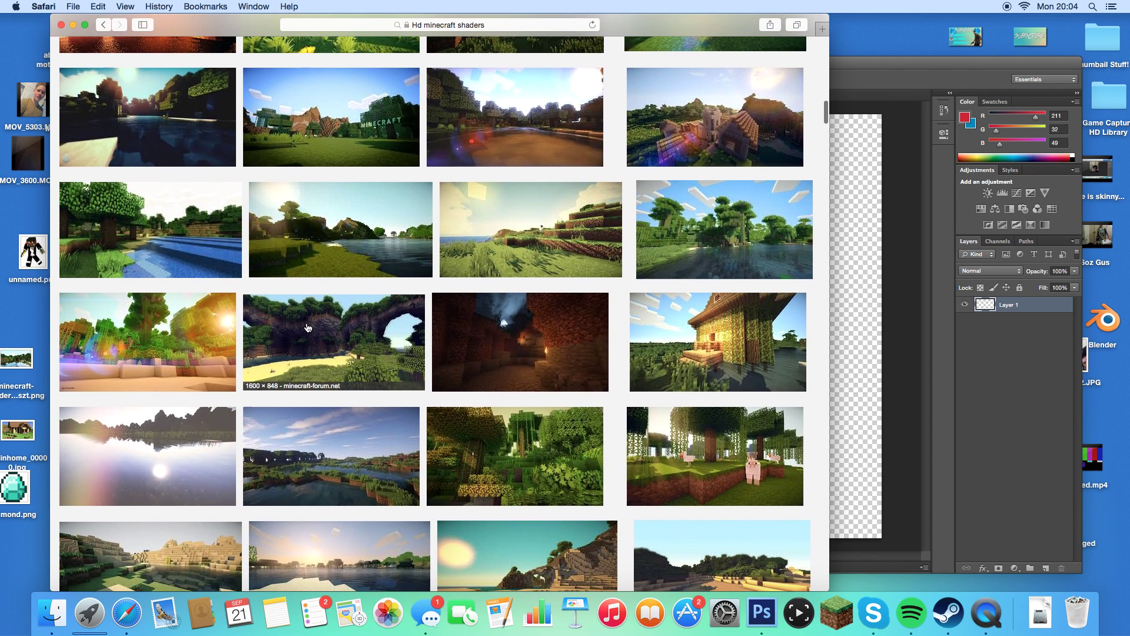
Switch back to Photoshop and place the desktop's cabinhome JPG into the document so it fills the canvas
key(super+Tab)
drag(29, 453, 348, 315)
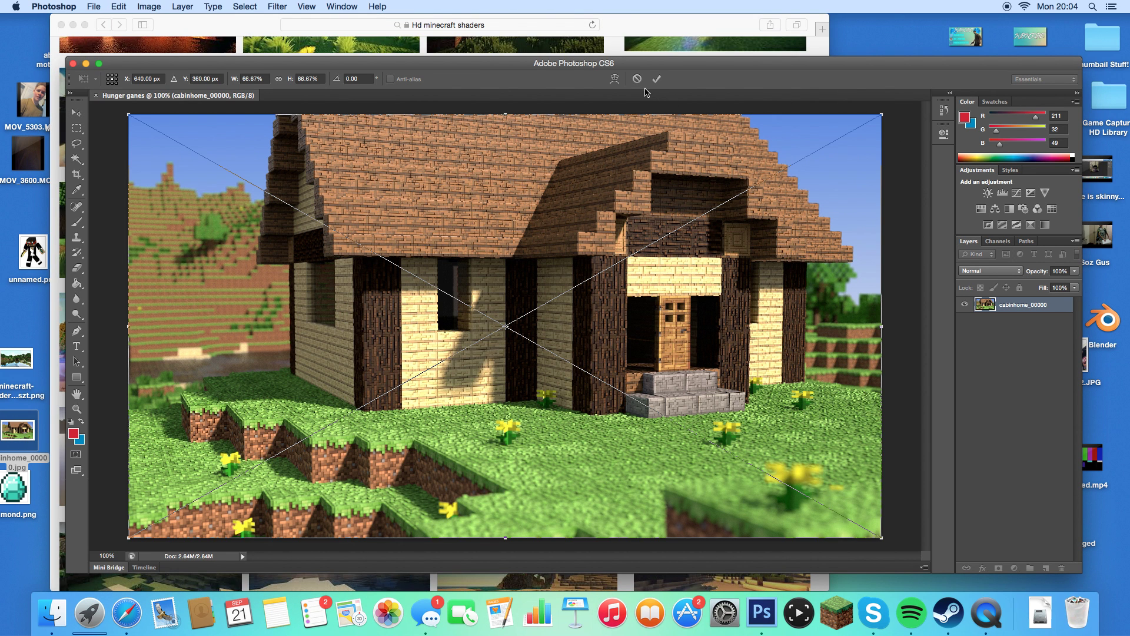
click(657, 79)
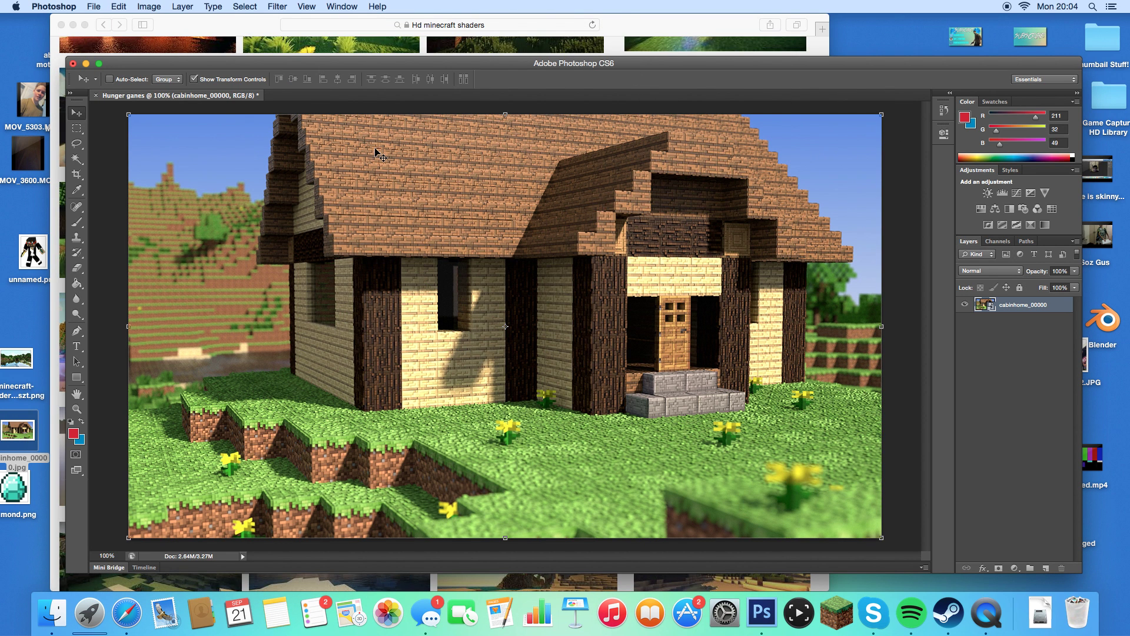
Apply a Gaussian Blur with a radius of 3.3 pixels to the cabin background layer
click(277, 7)
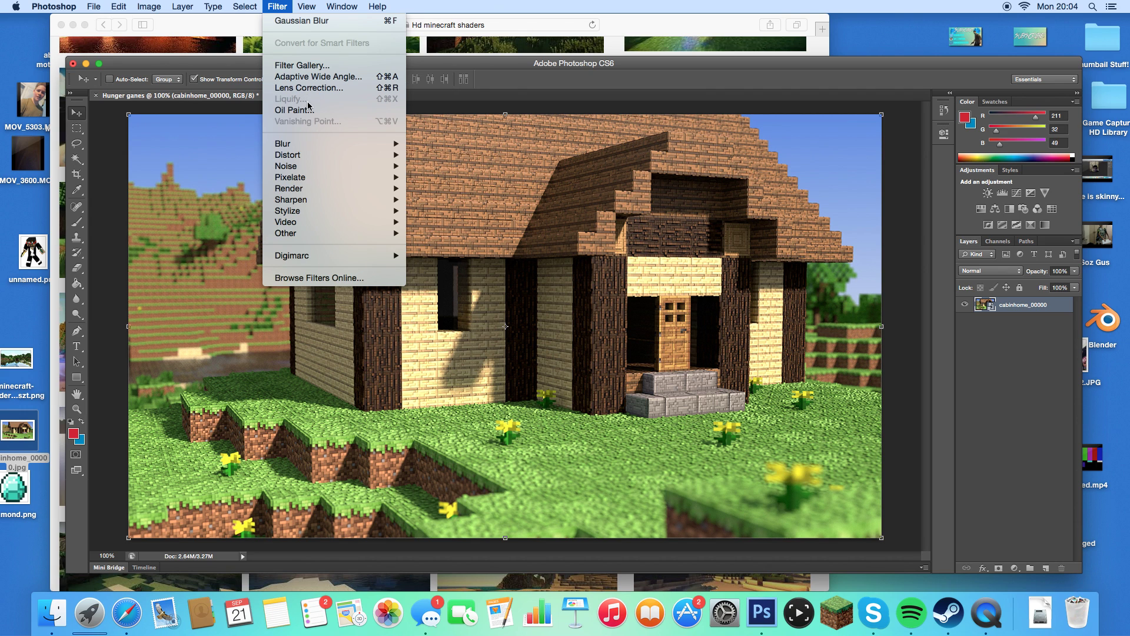
mouse_move(303, 146)
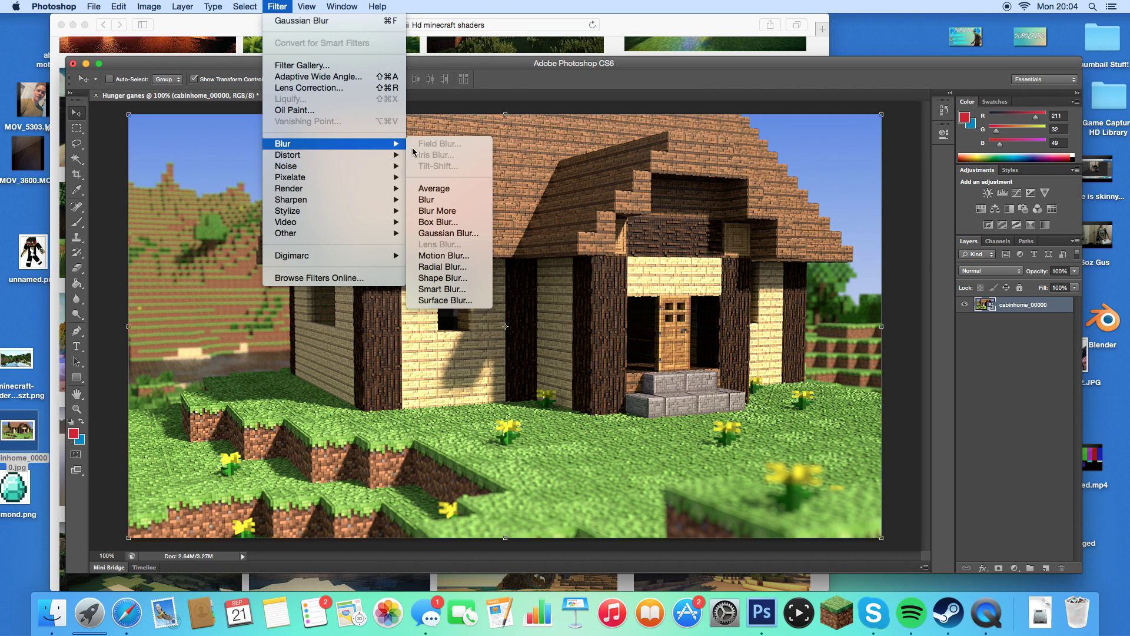
click(452, 235)
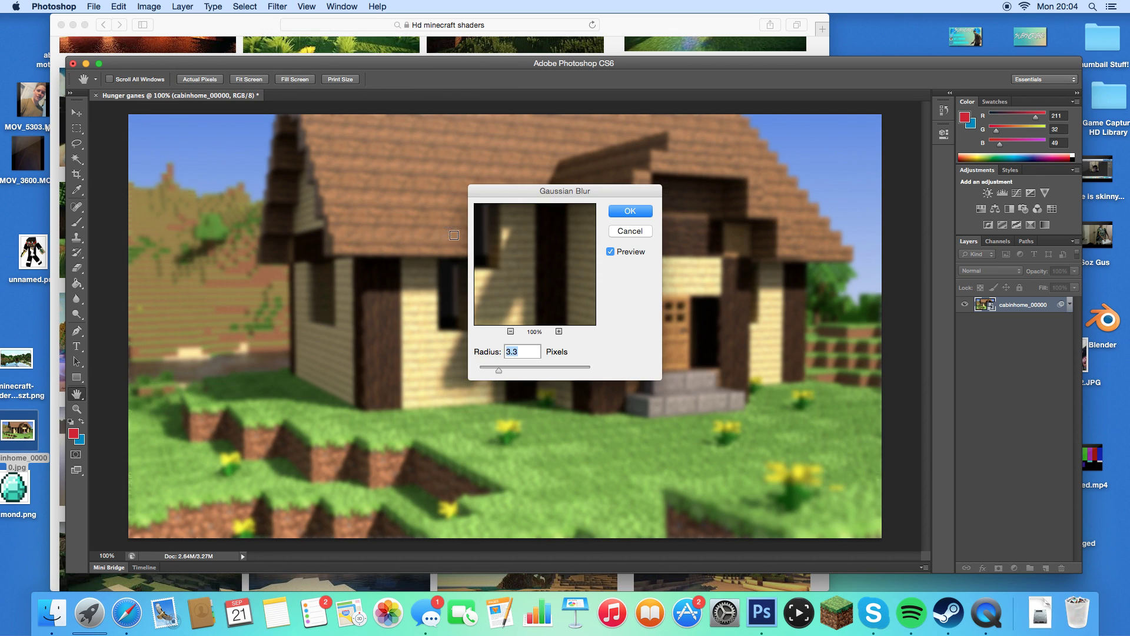
click(615, 211)
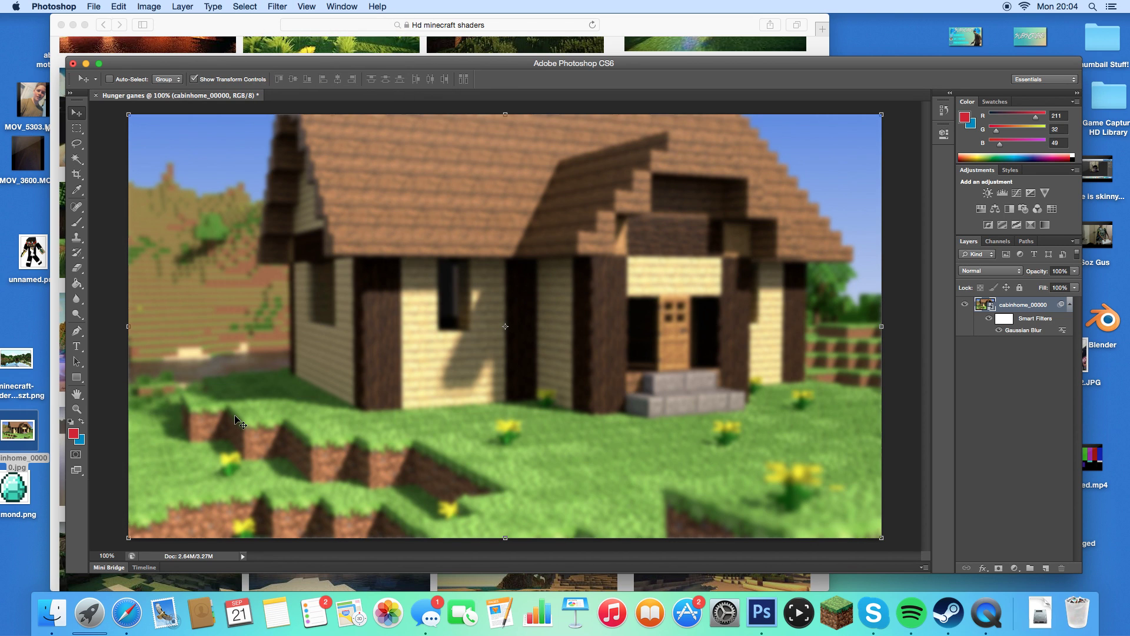
Switch to Safari, search for "nova skin" and open the Minecraft Skin Editor site
click(59, 405)
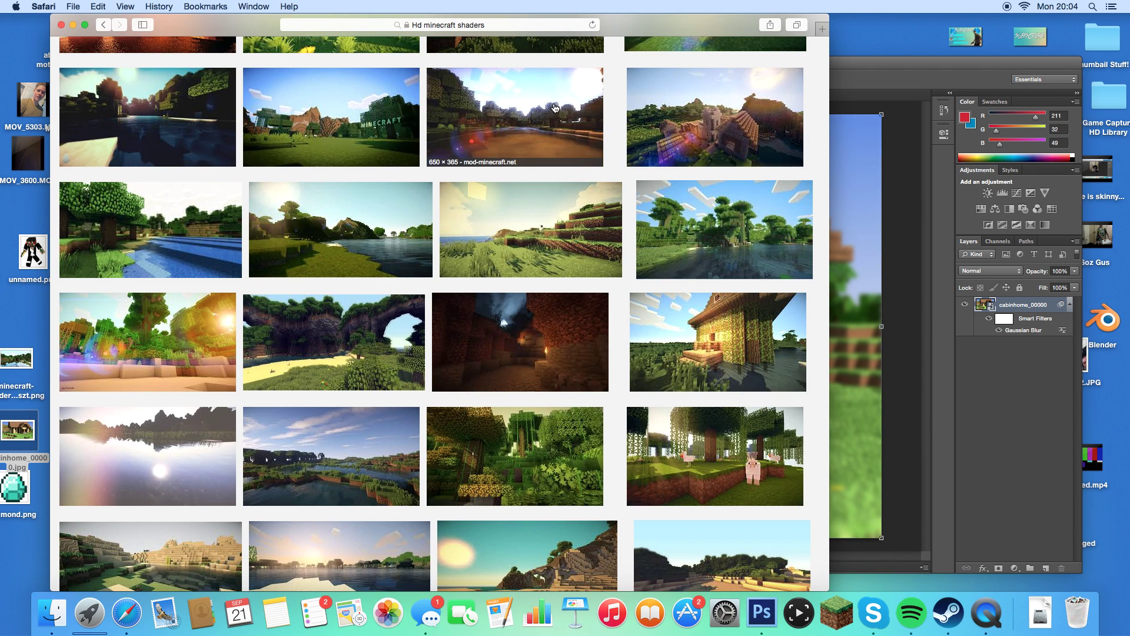
click(382, 25)
text(n)
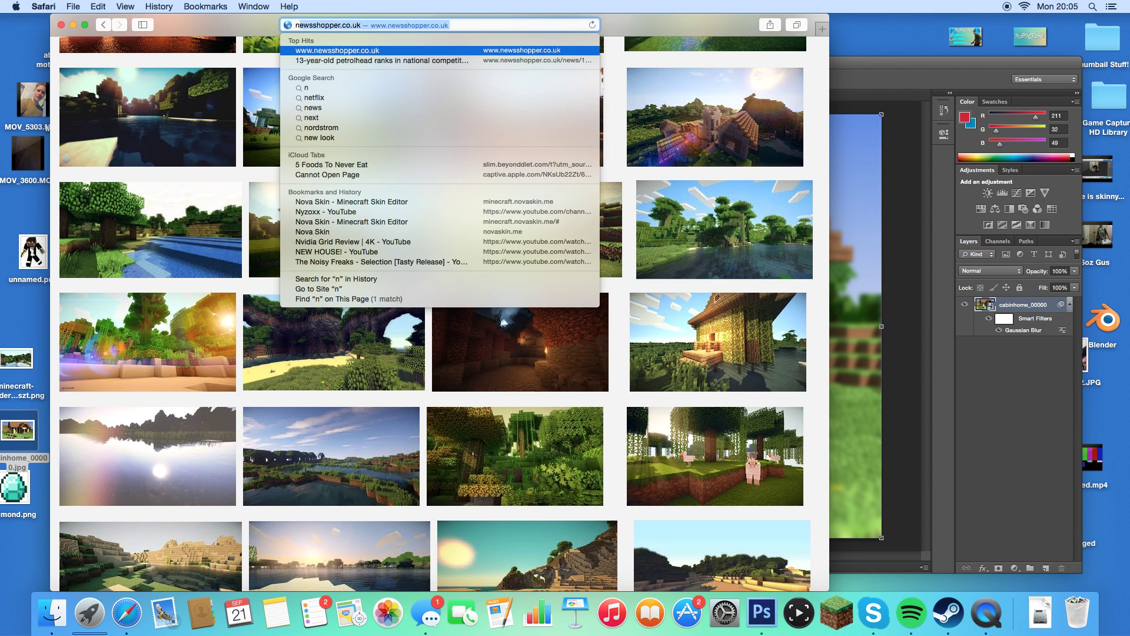
text(ova skin)
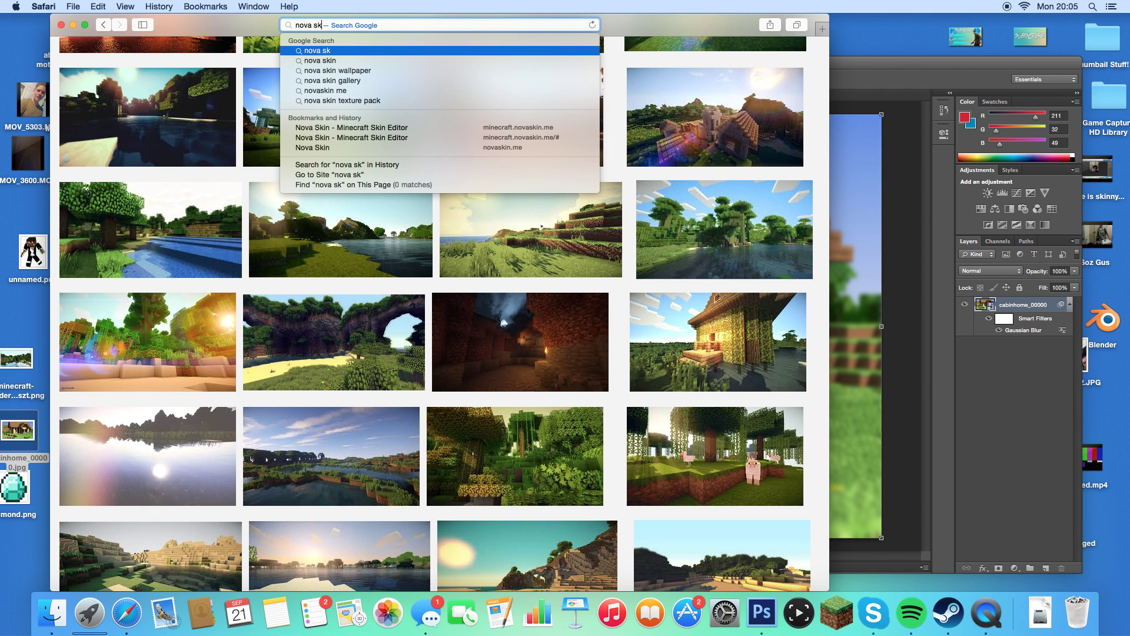
key(Return)
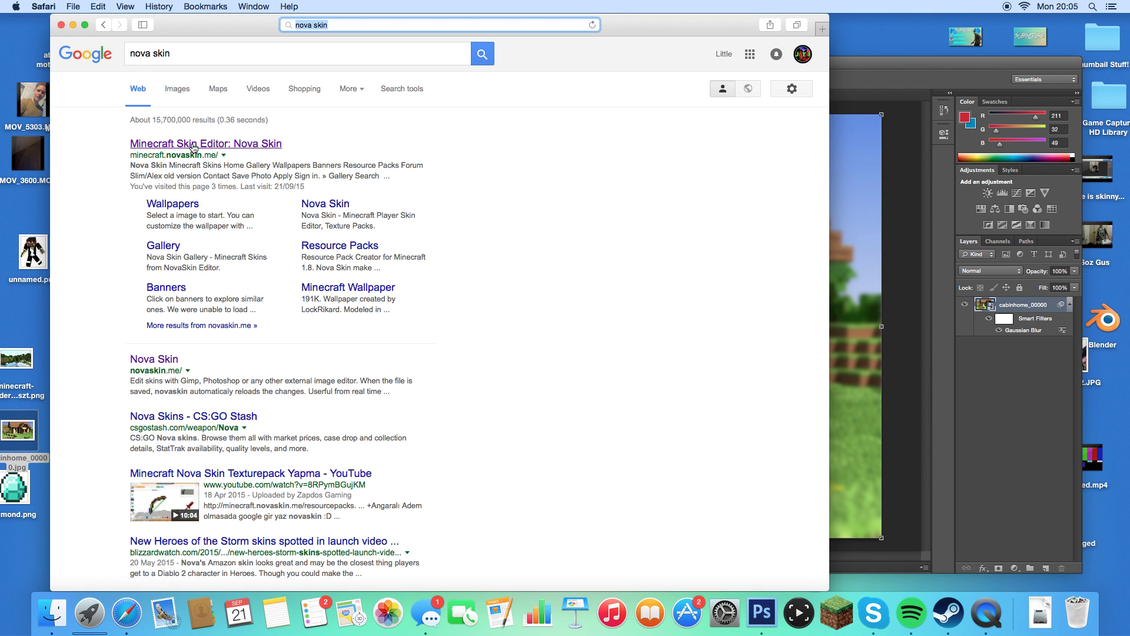
click(204, 146)
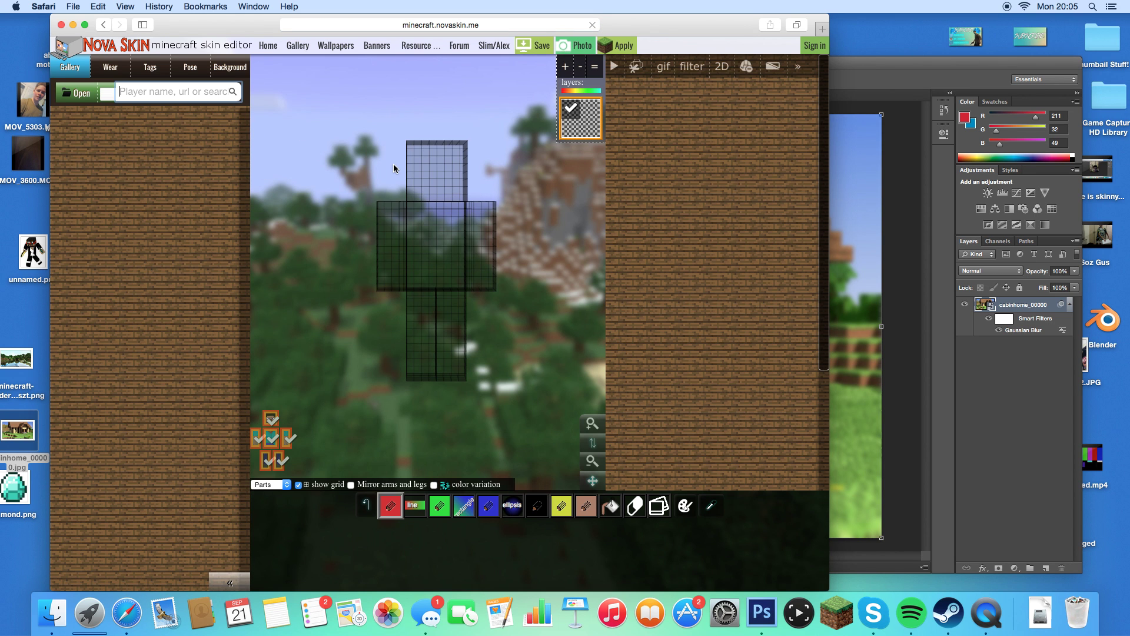
Search the skin gallery for the player's username and load the matching teal creeper skin
click(155, 98)
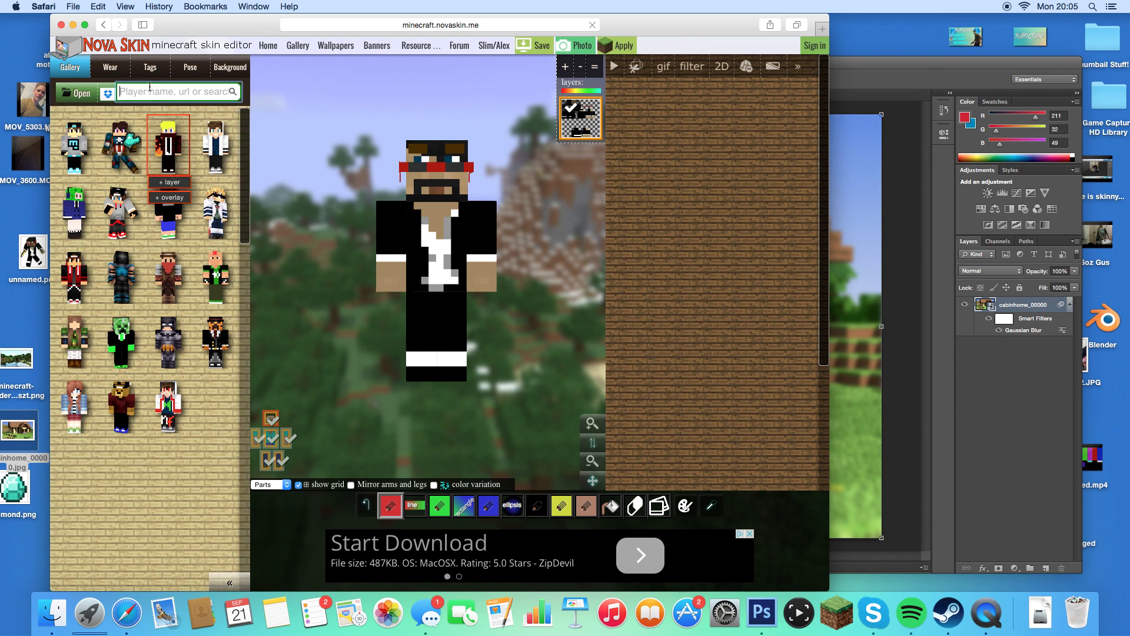
text(PUNISHERBROTHERS)
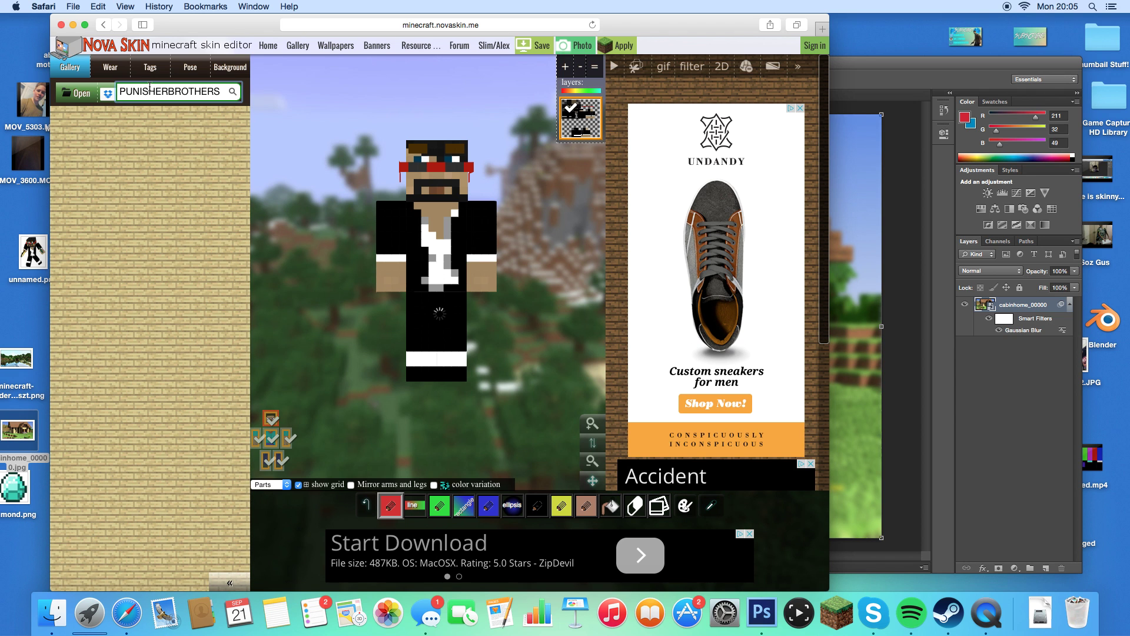
click(216, 139)
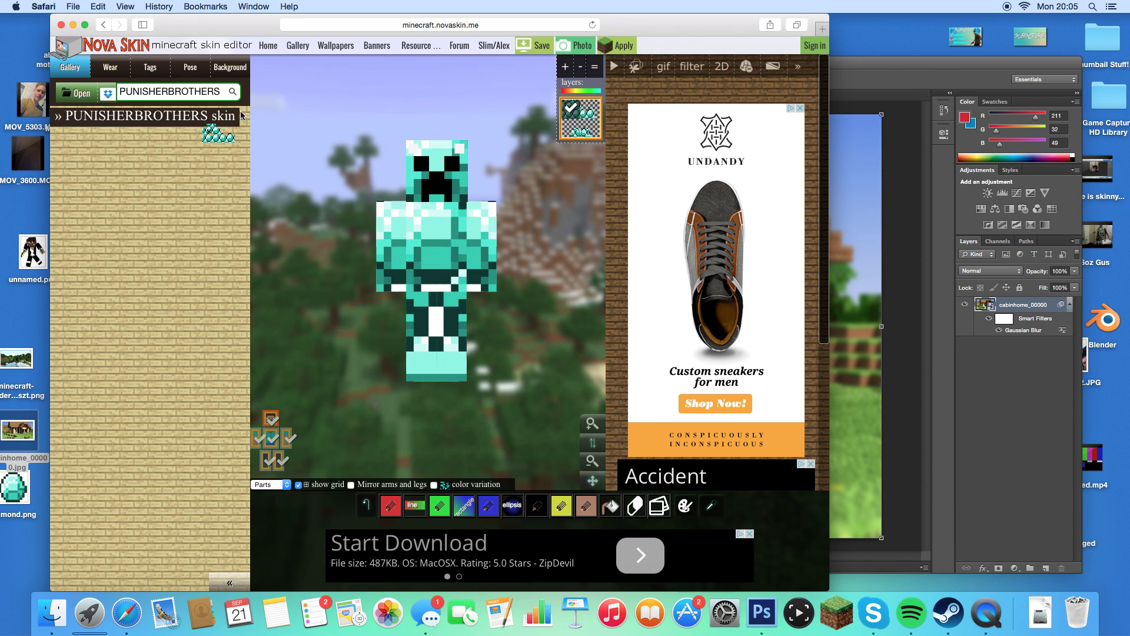
Pose the character with a teal item in its right hand and the first body rotation set to 9
click(194, 65)
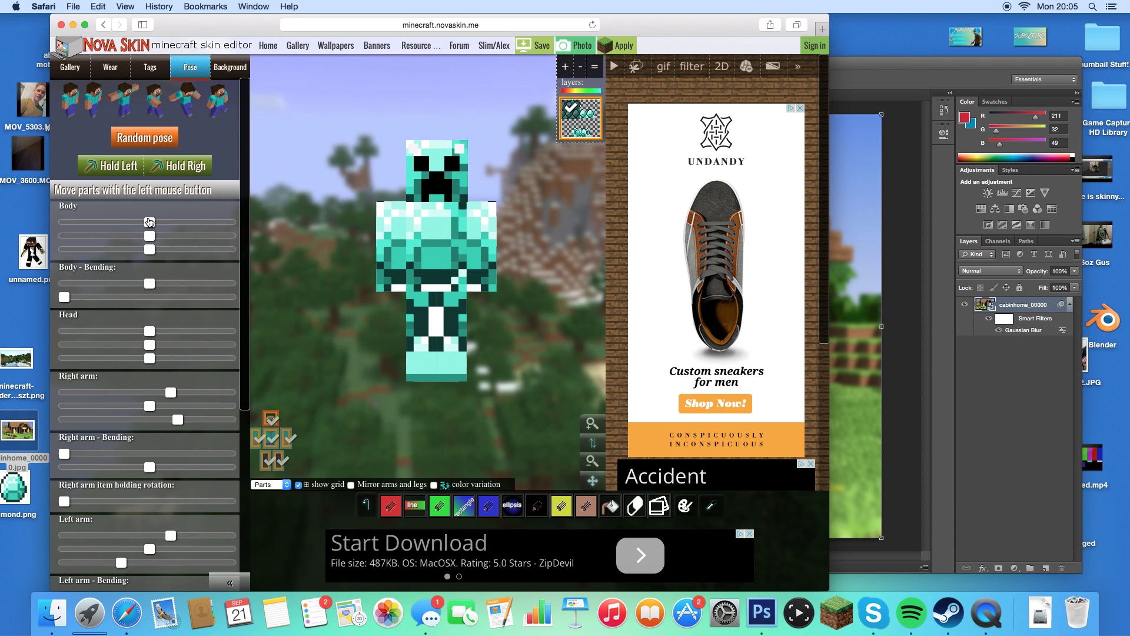
click(184, 222)
click(183, 167)
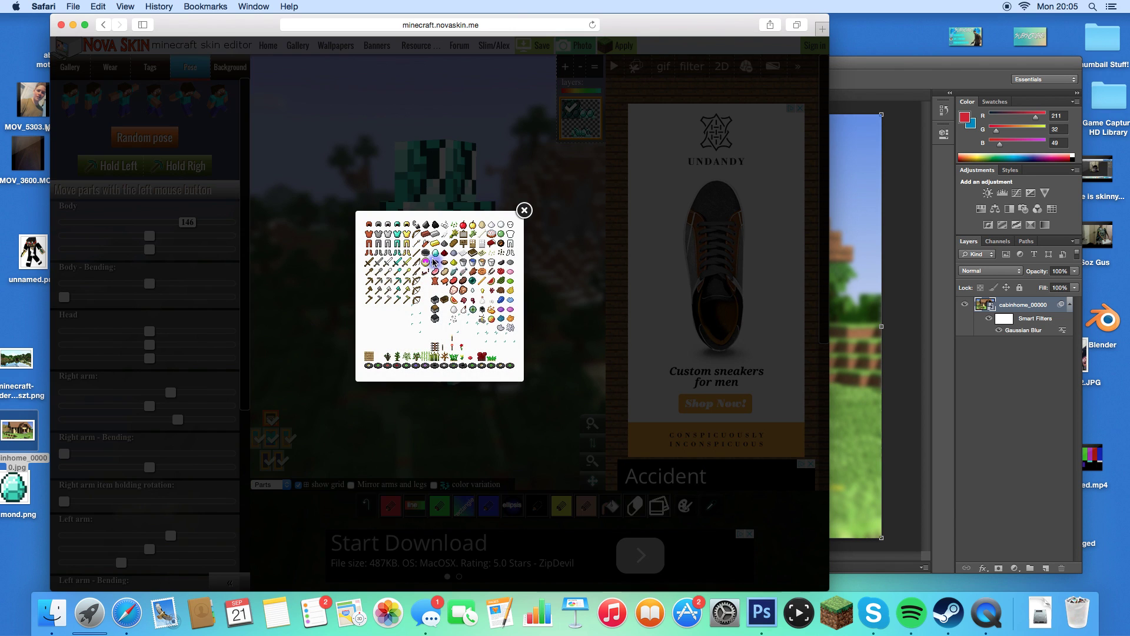
click(507, 254)
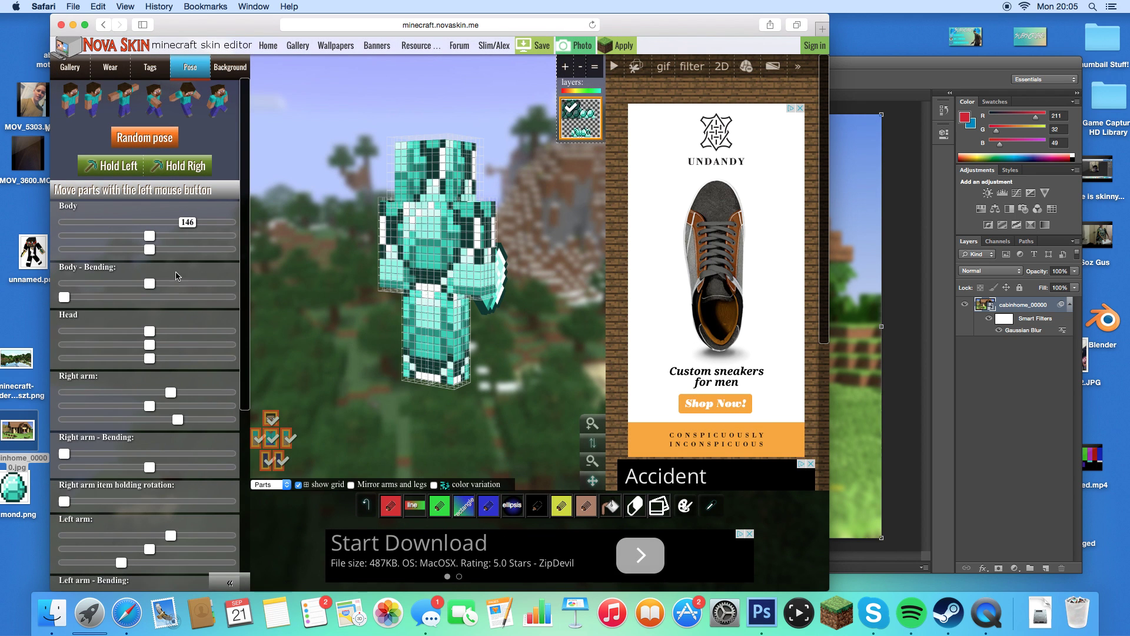
click(178, 222)
drag(177, 228, 149, 222)
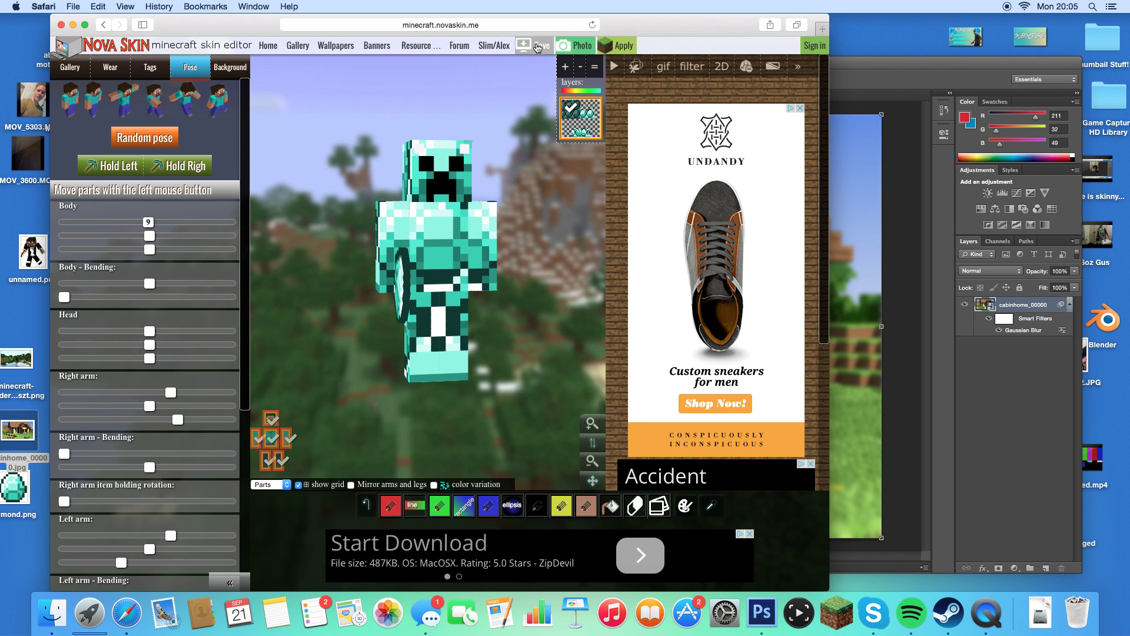
Move the browser window aside, return to Photoshop and place unnamed.png from the desktop at the canvas centre
drag(240, 25, 295, 273)
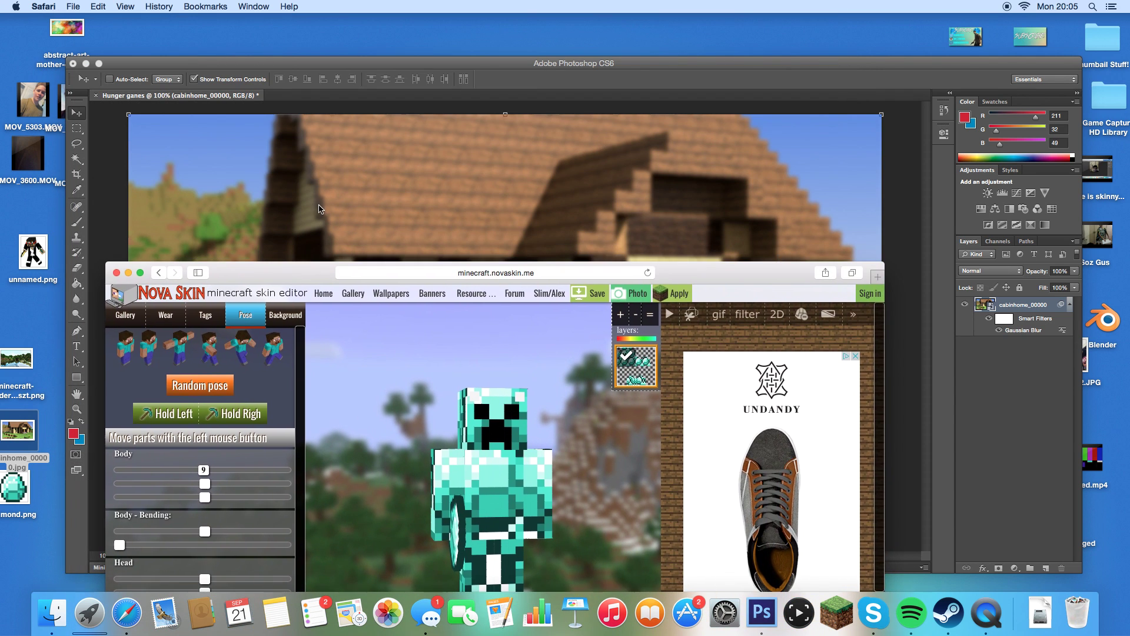
click(320, 211)
drag(39, 263, 551, 361)
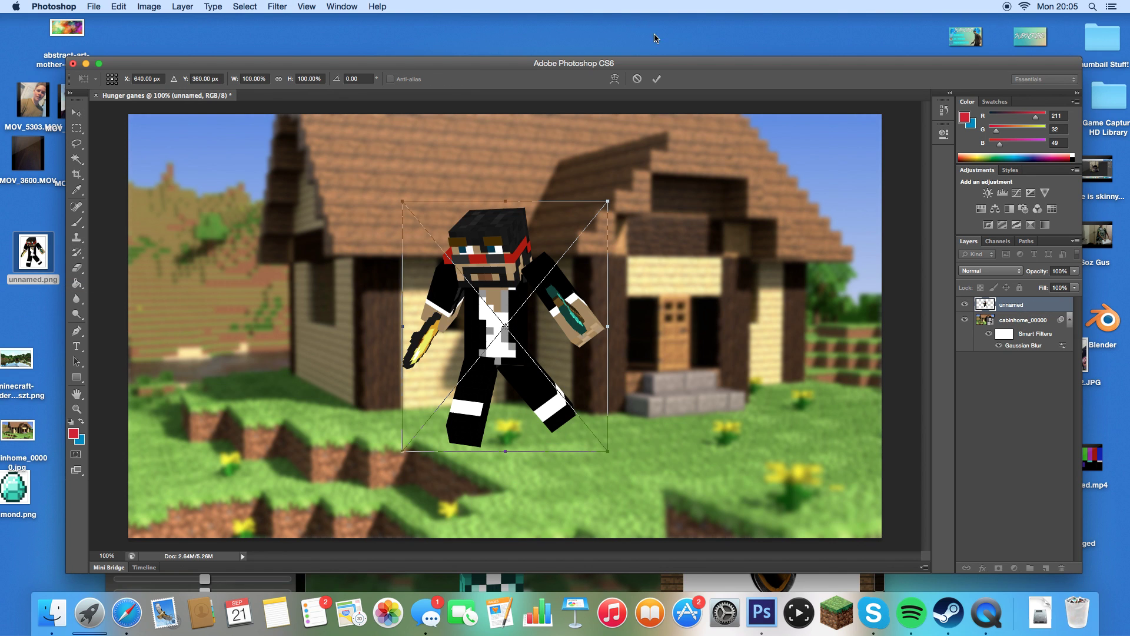
click(656, 79)
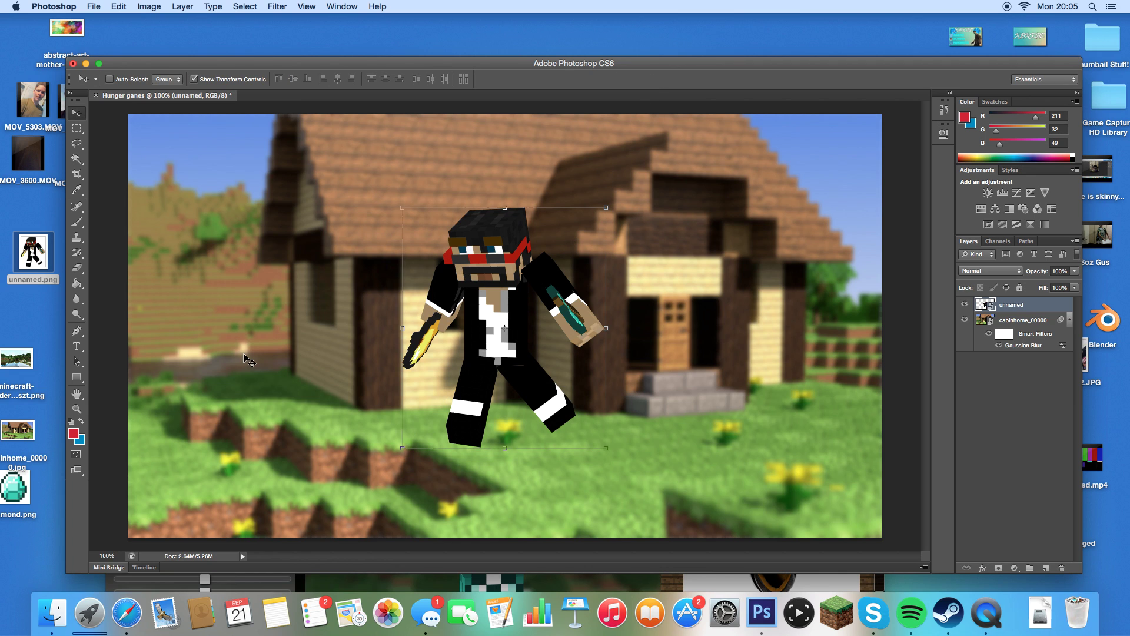
Draw a red rectangle about 1401 × 128 px across the lower part of the canvas and set its stroke width to 0 pt
click(76, 379)
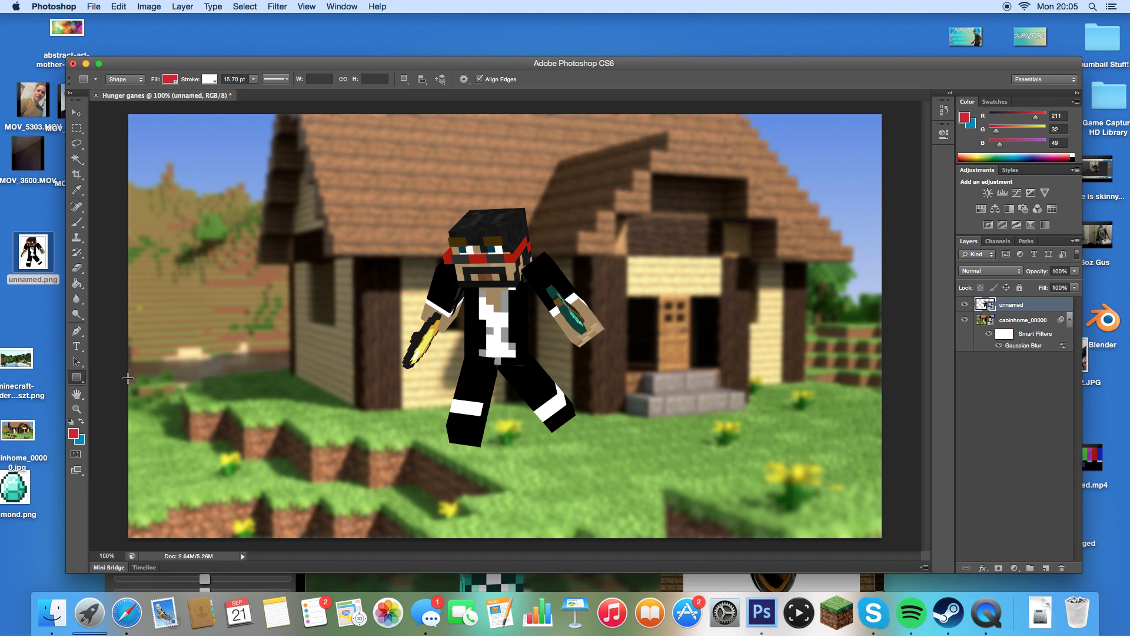
drag(125, 388, 951, 464)
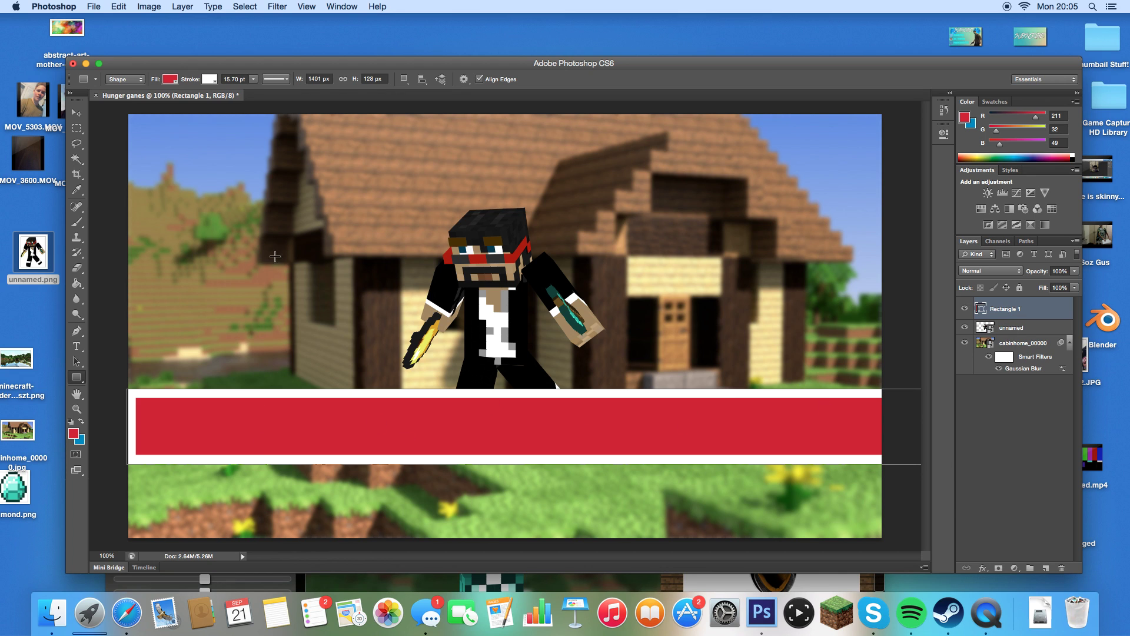
click(210, 80)
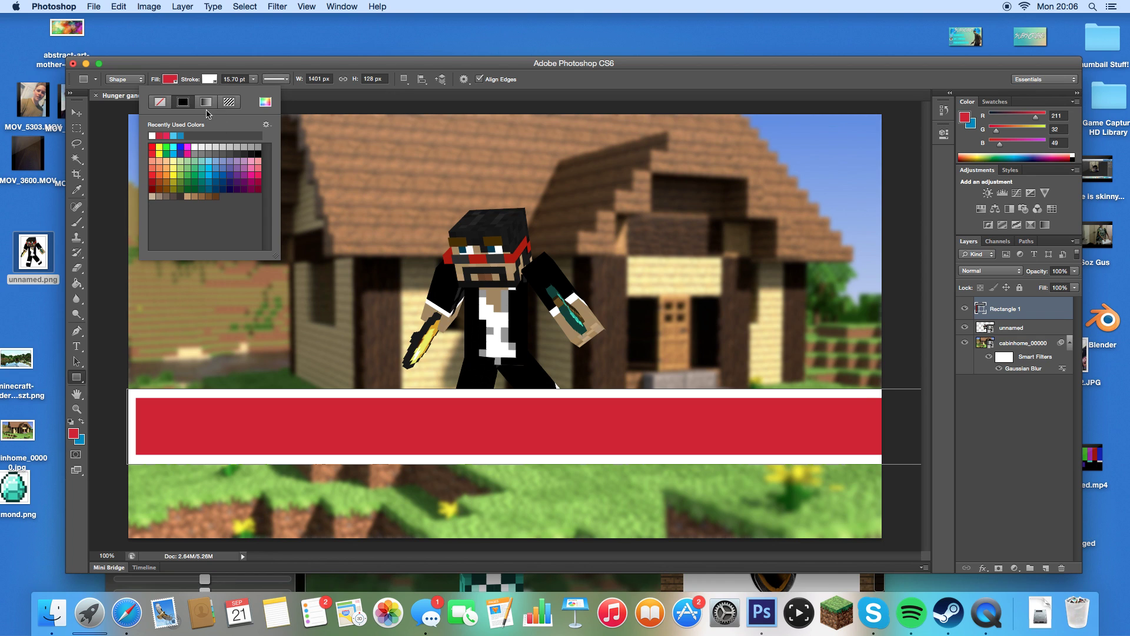
click(253, 80)
drag(235, 91, 218, 93)
click(211, 302)
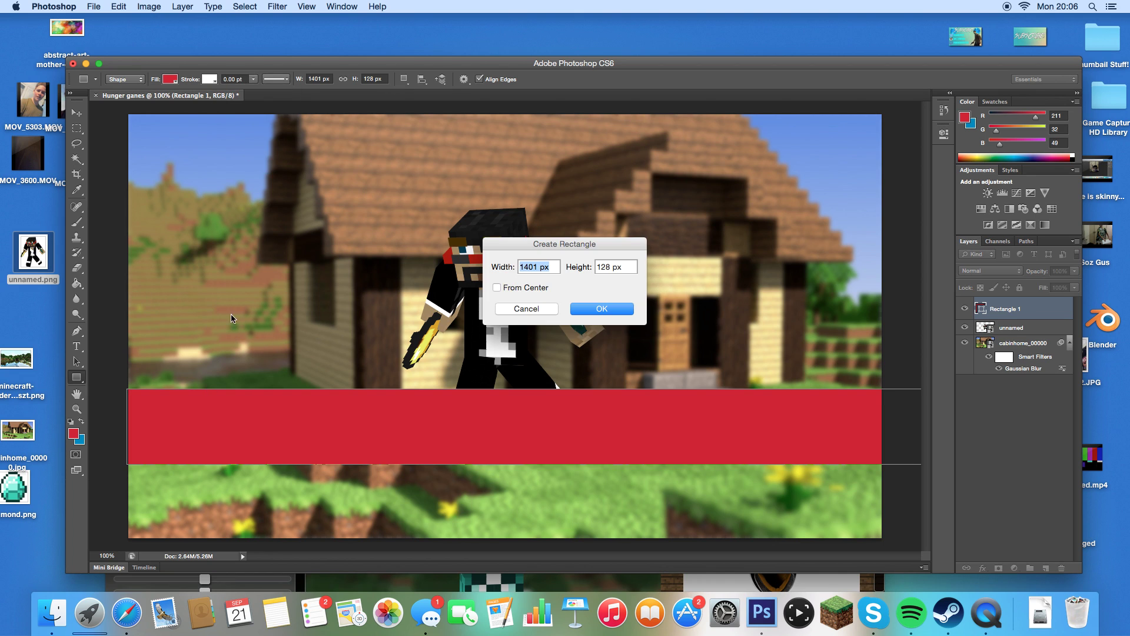
click(596, 310)
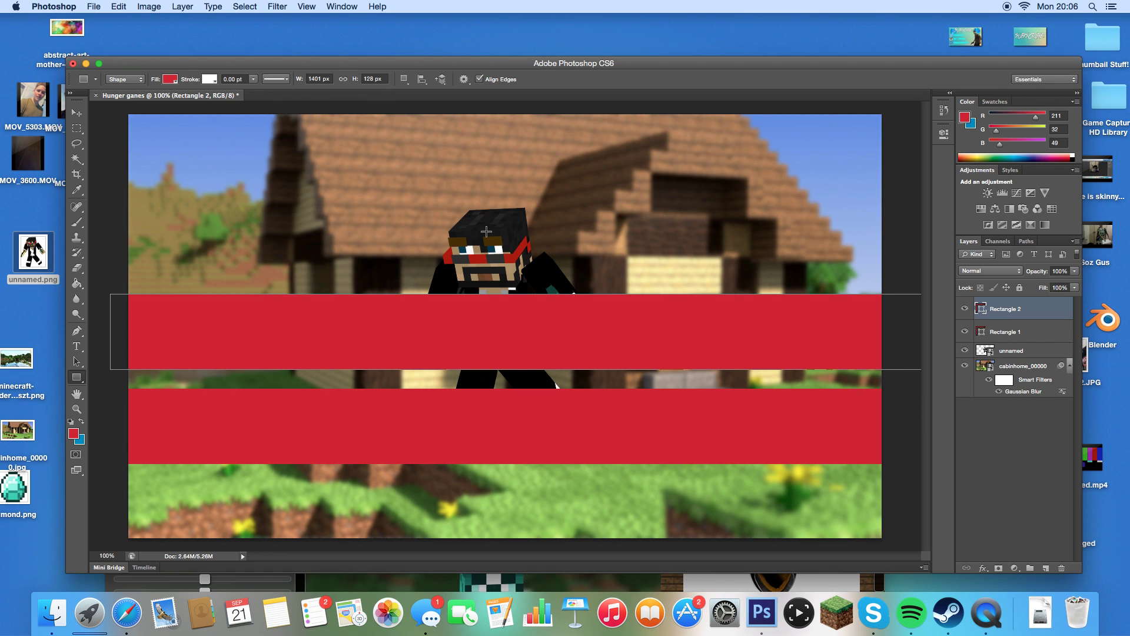
key(BackSpace)
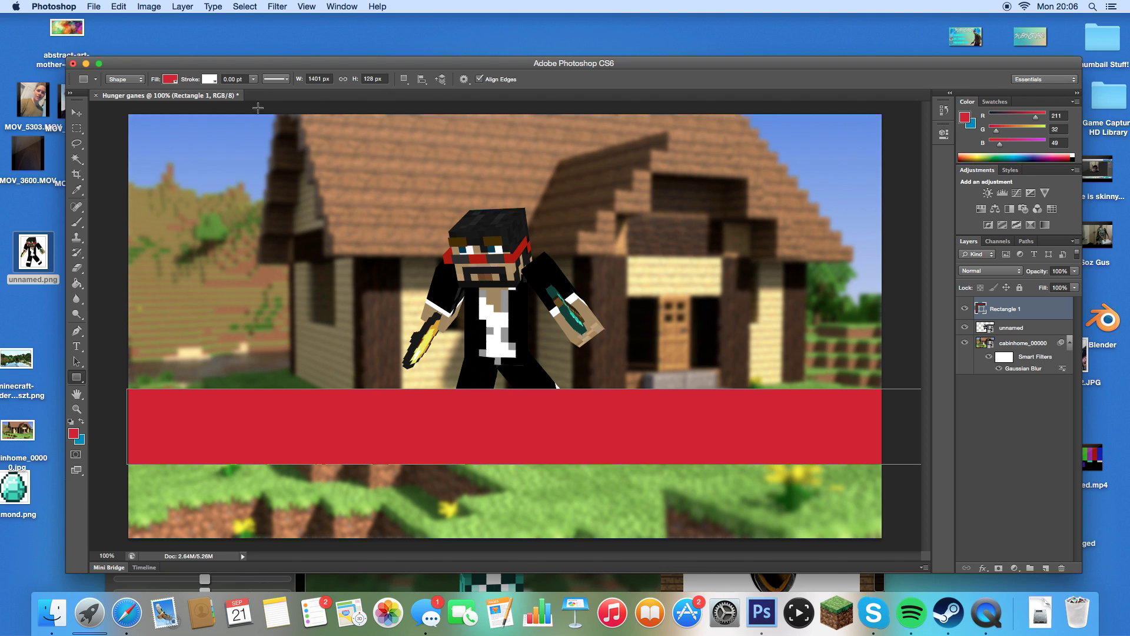
Give the red banner layer a near-white (#fbf5f5) outside stroke and a drop shadow with default settings
click(77, 346)
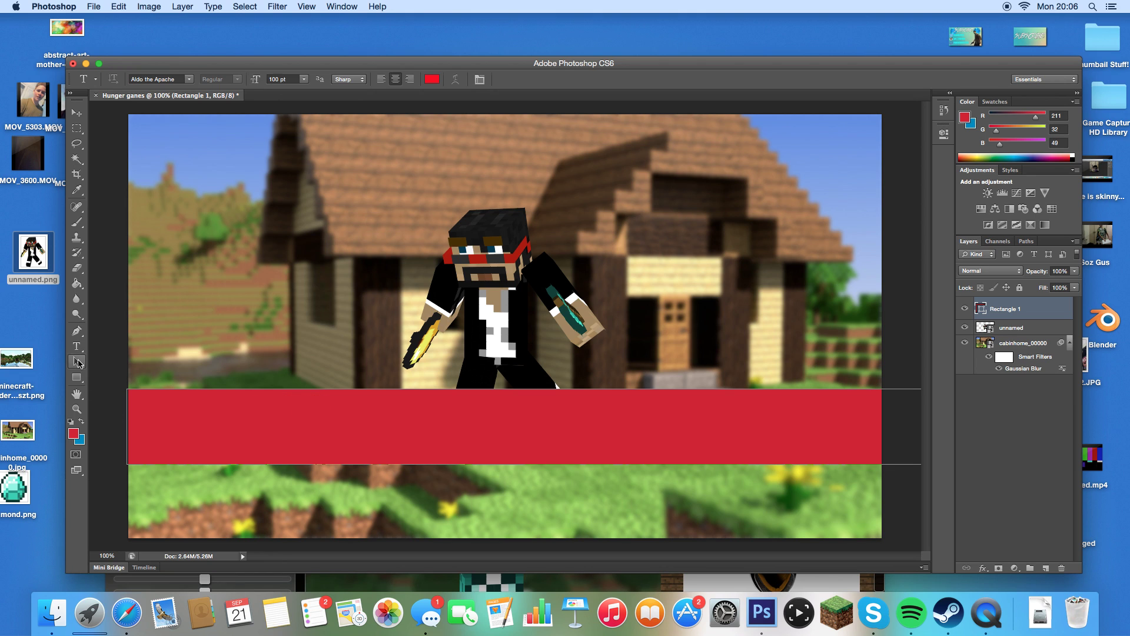
click(77, 362)
click(1029, 329)
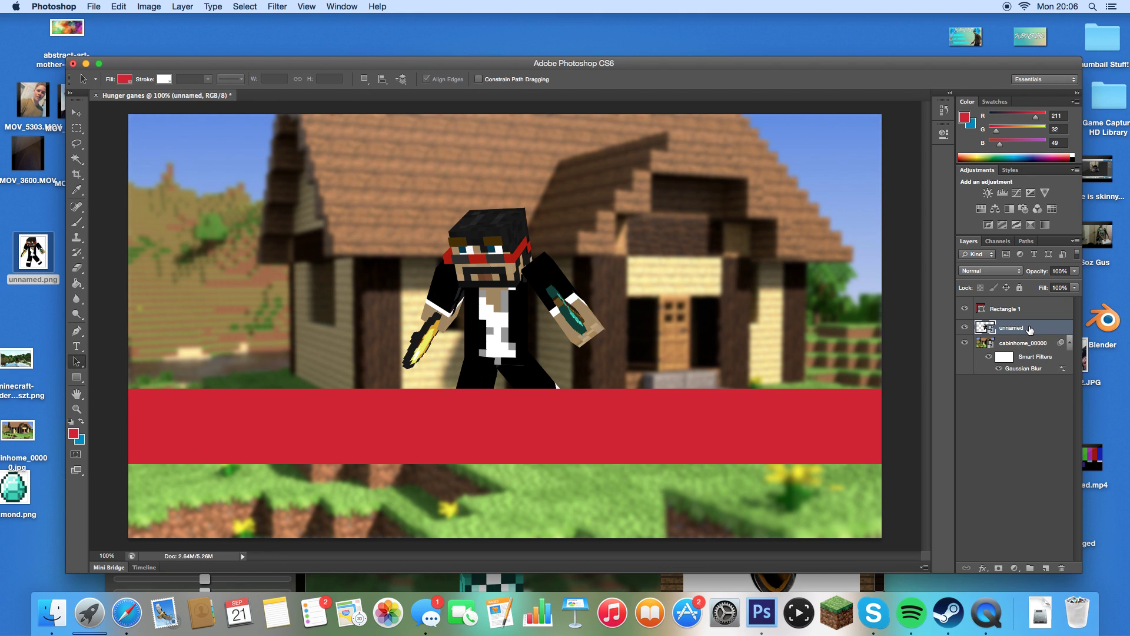
click(1017, 312)
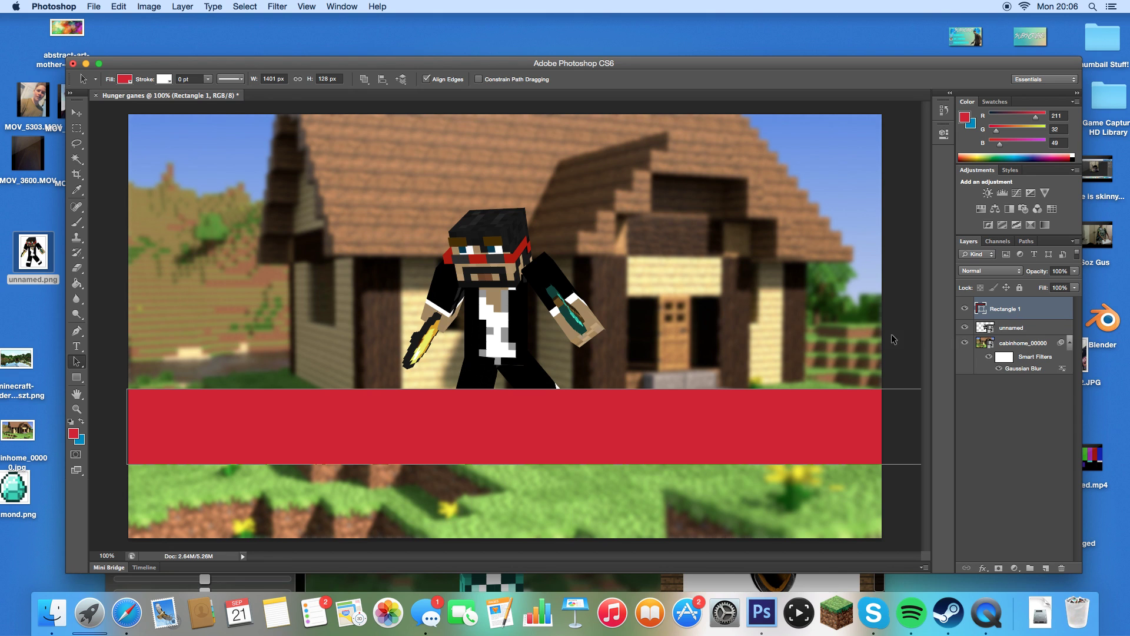
right_click(1012, 314)
click(948, 312)
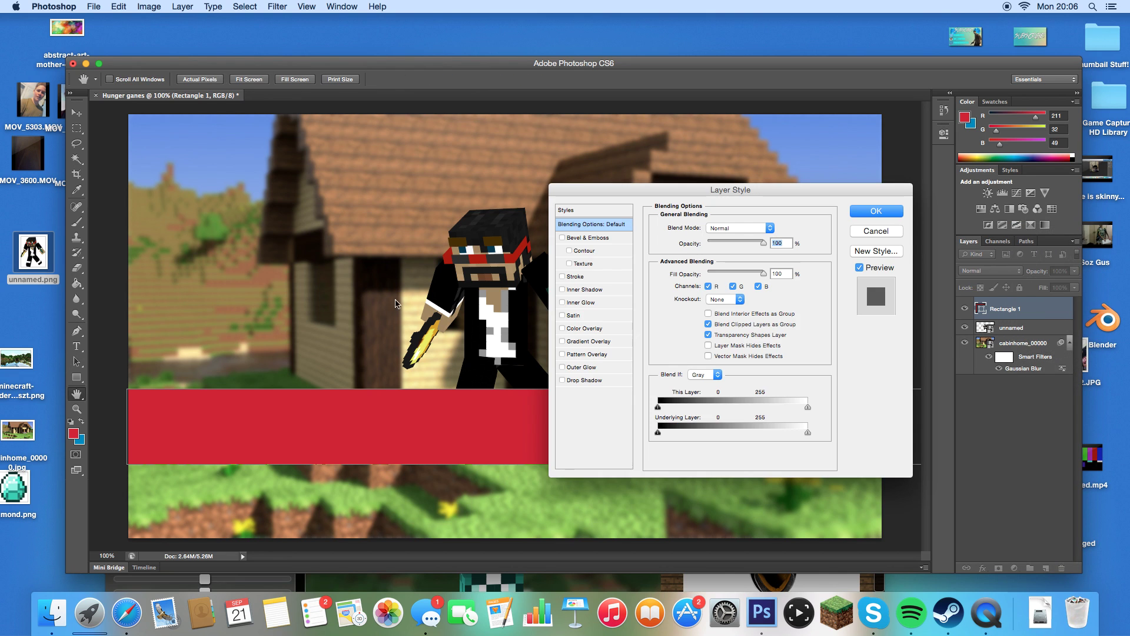
click(583, 279)
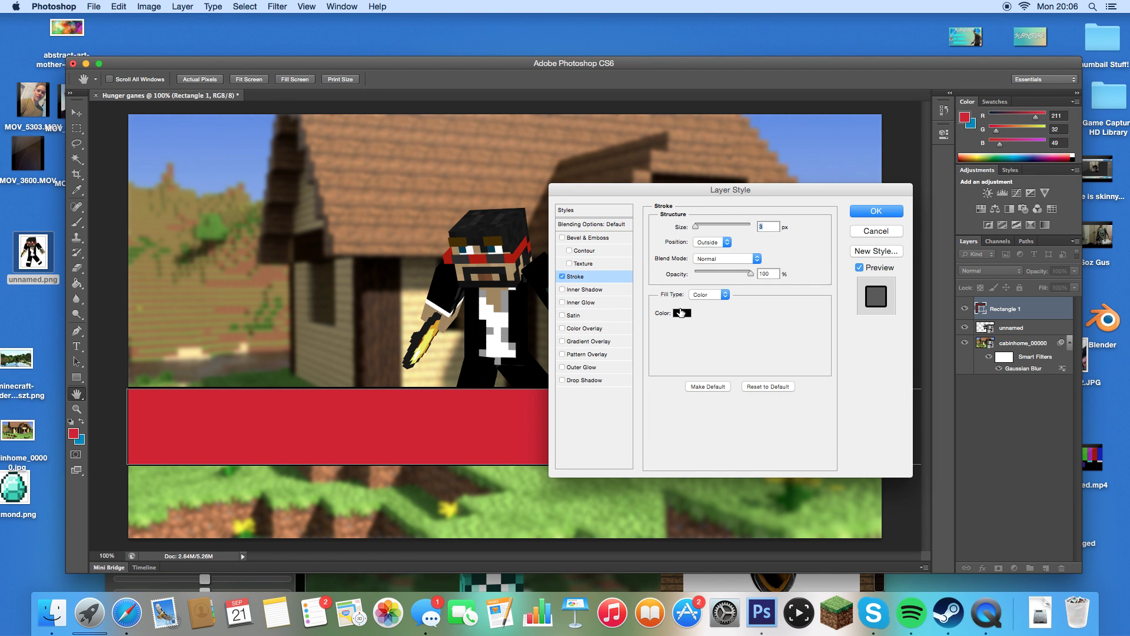
click(681, 312)
drag(419, 203, 398, 193)
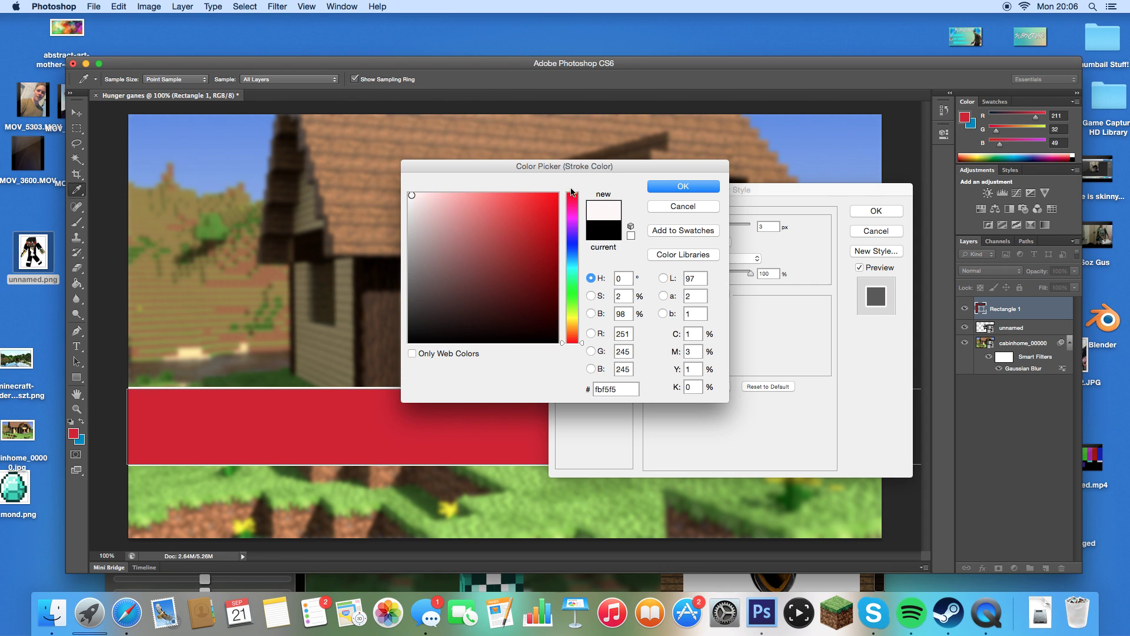
click(656, 187)
click(586, 381)
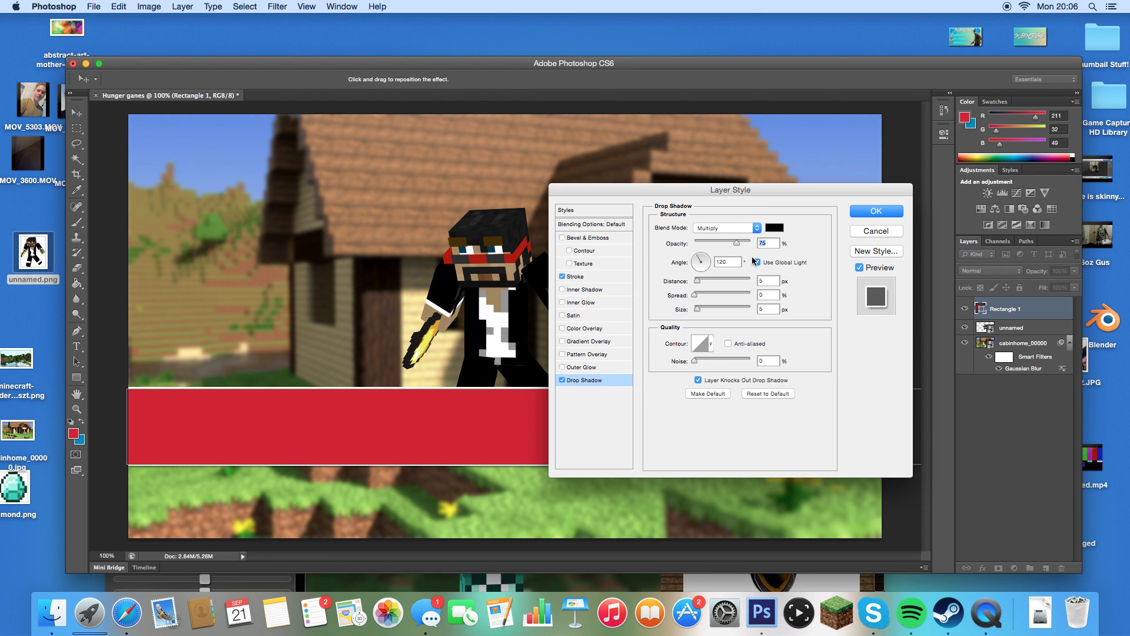
click(875, 210)
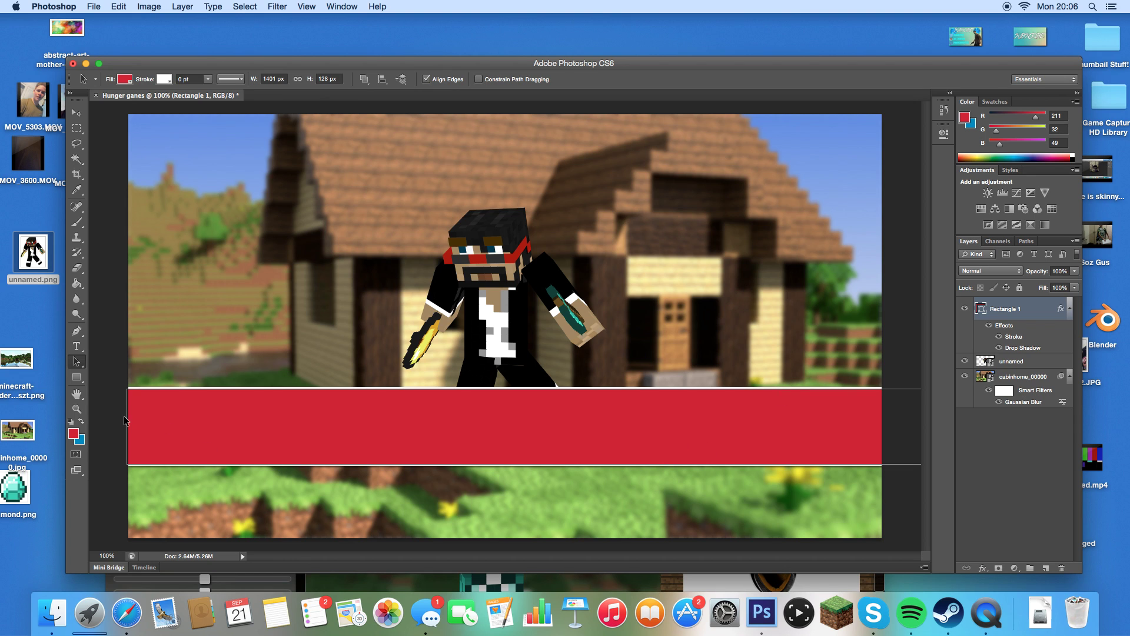
Move the unnamed character layer above the red banner layer in the layer stack
click(1011, 360)
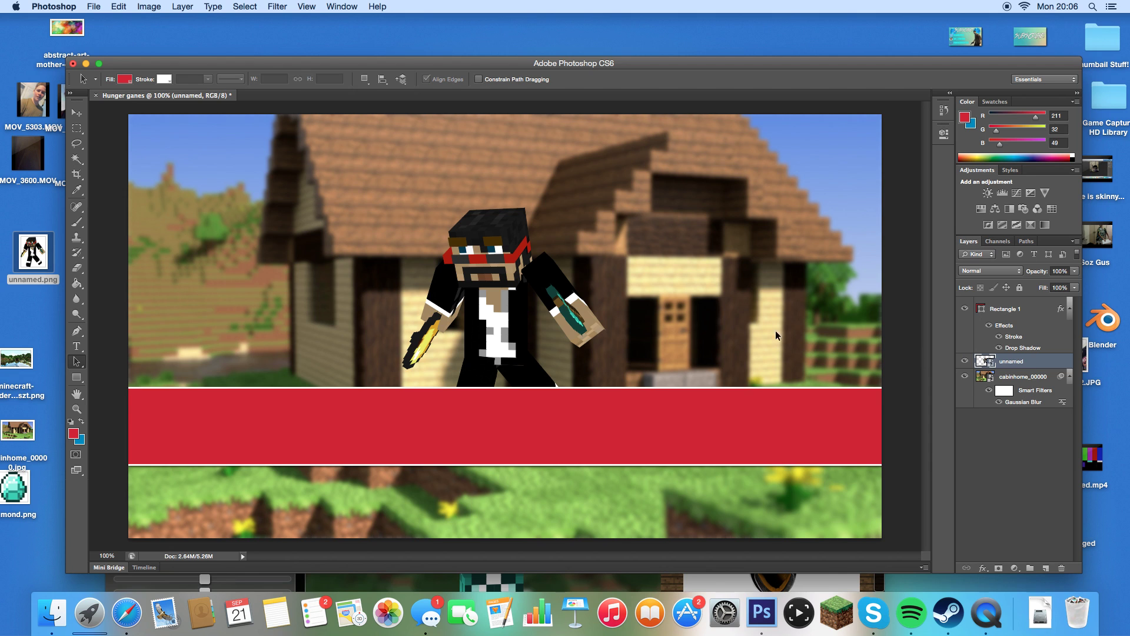
click(514, 309)
click(639, 217)
click(505, 289)
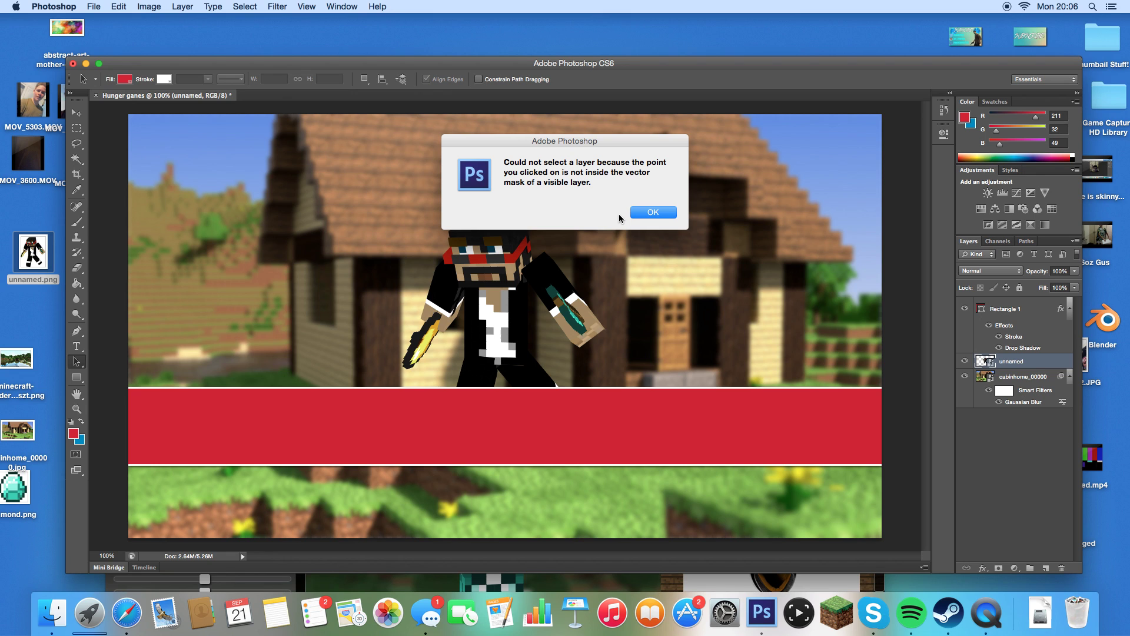
click(638, 213)
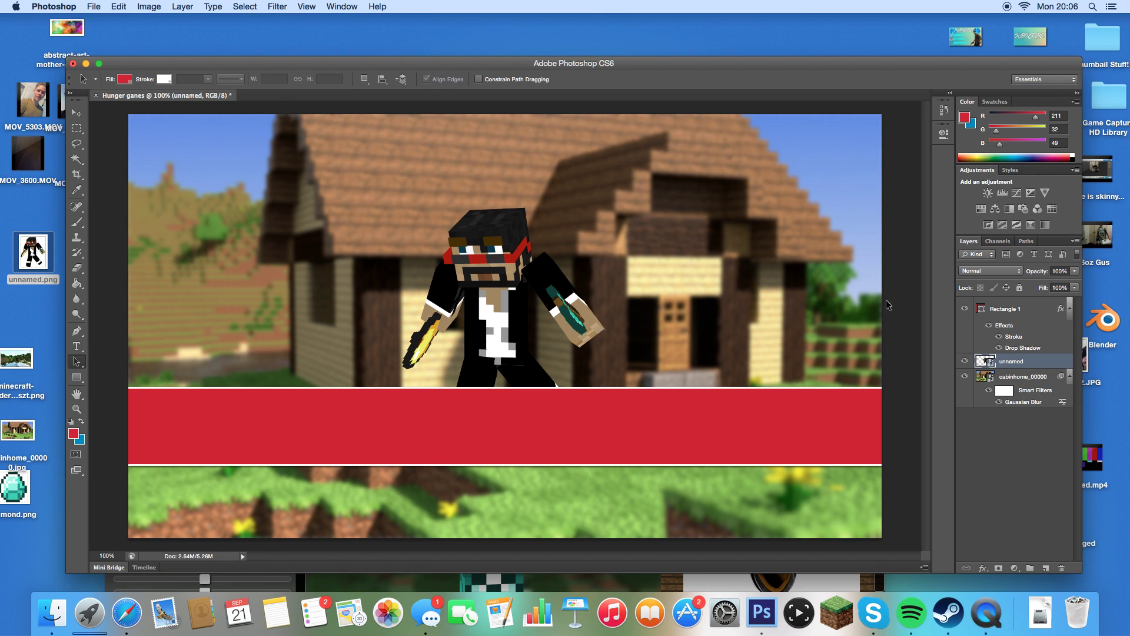
drag(1008, 361, 1012, 303)
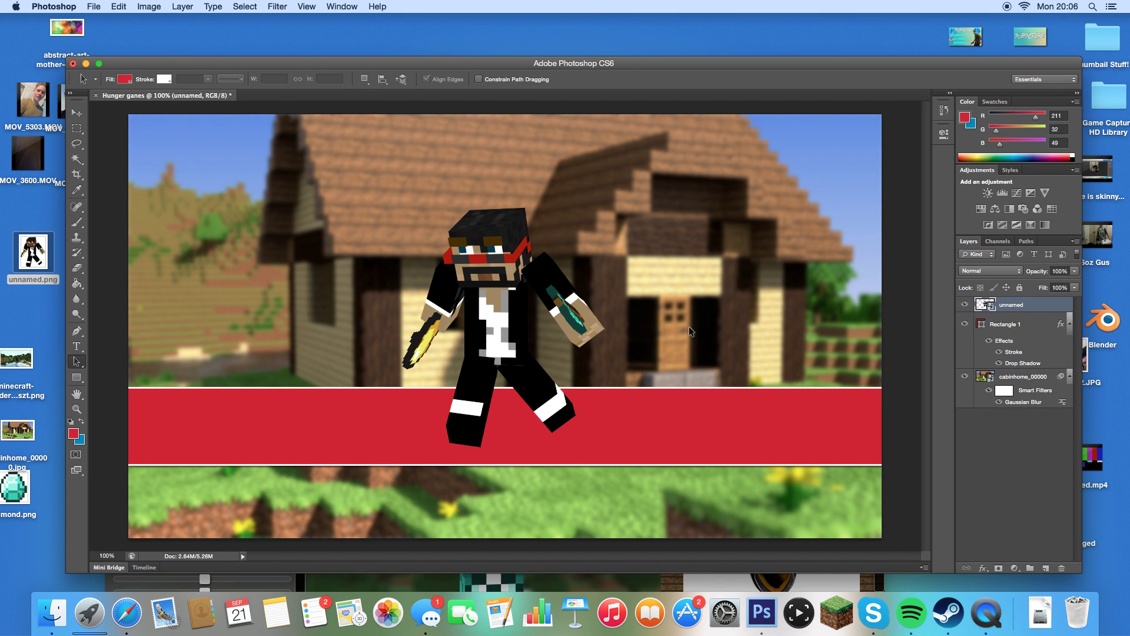
Delete the unnamed character layer
click(493, 321)
click(651, 213)
right_click(1004, 310)
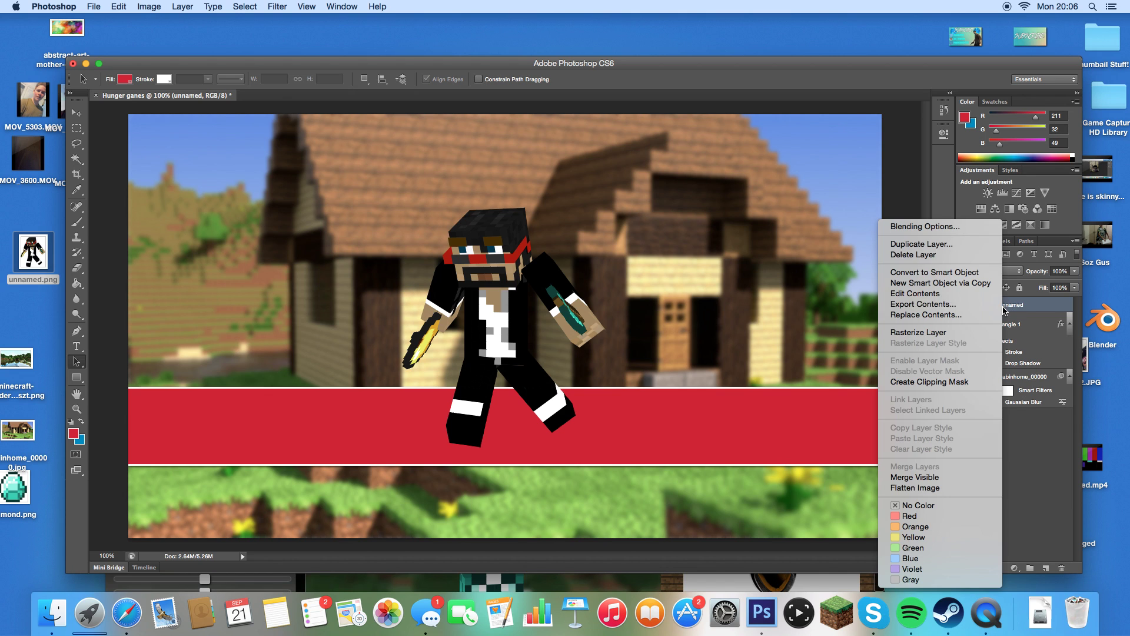
click(929, 255)
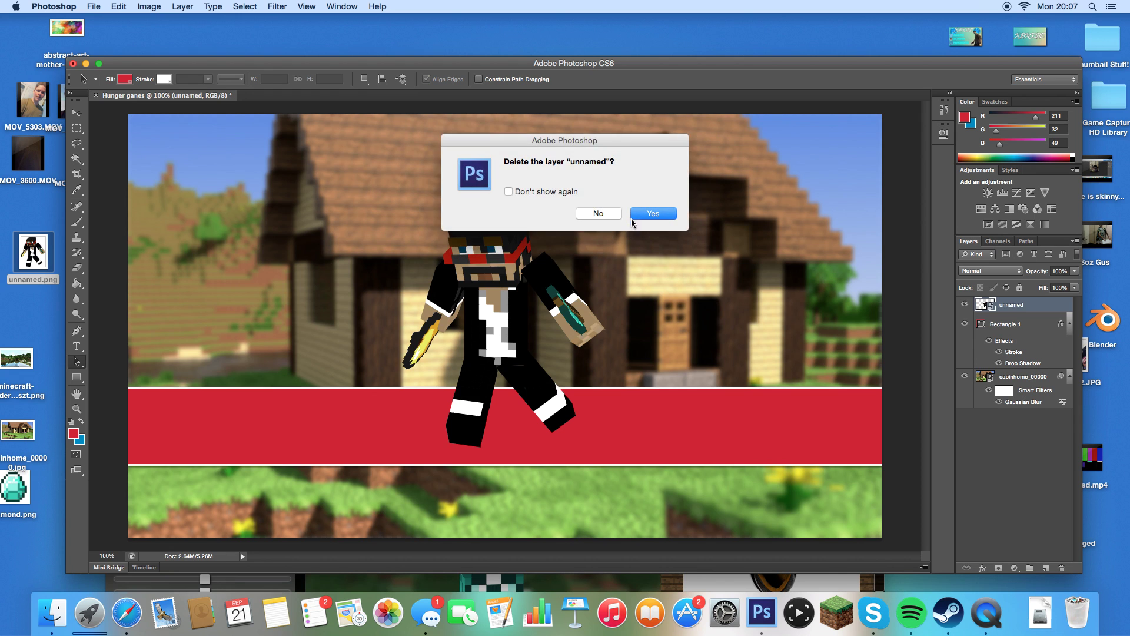
click(650, 215)
Place unnamed.png from the desktop again, scaled to about 184.5% and centred at about X 1043 px, Y 378 px
drag(312, 292, 318, 294)
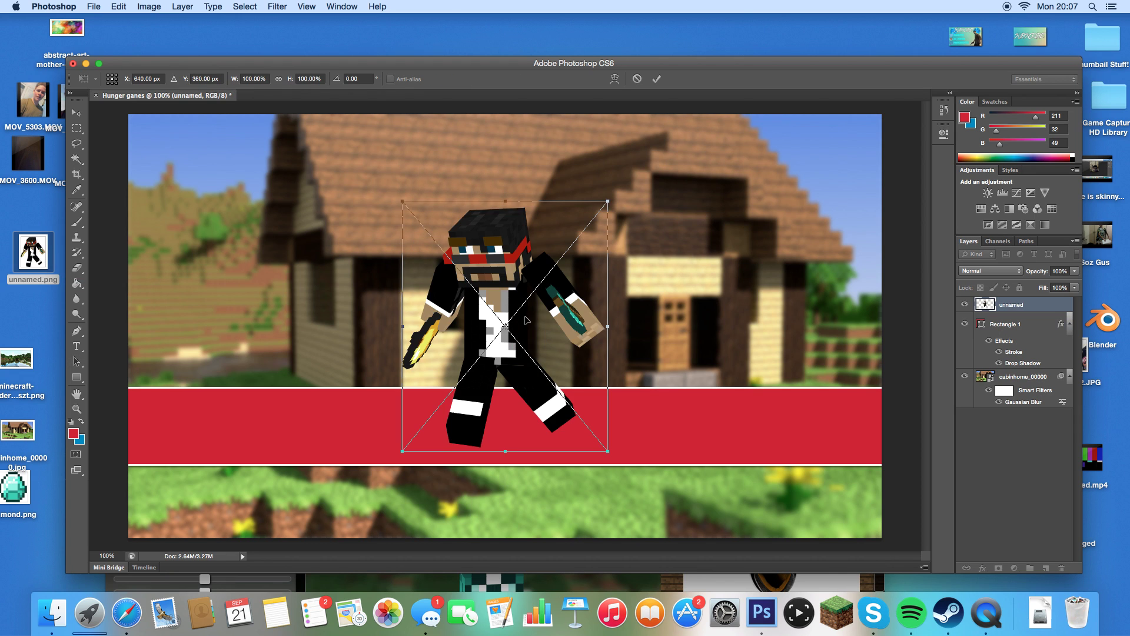
drag(533, 332, 748, 332)
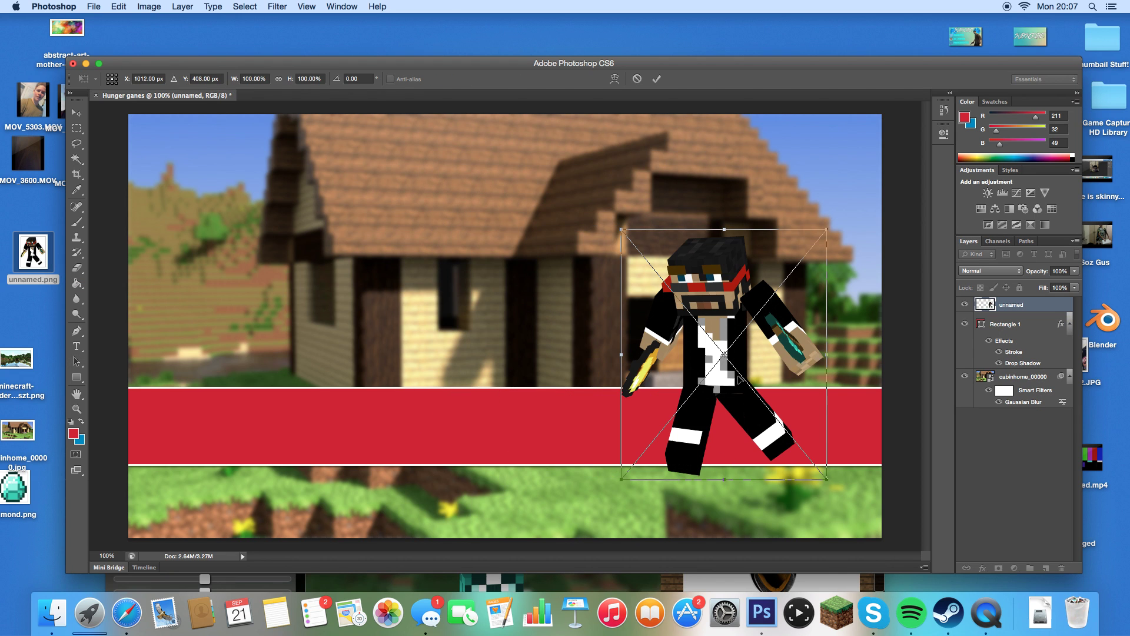
right_click(625, 236)
key(Escape)
drag(616, 227, 517, 103)
drag(827, 481, 932, 535)
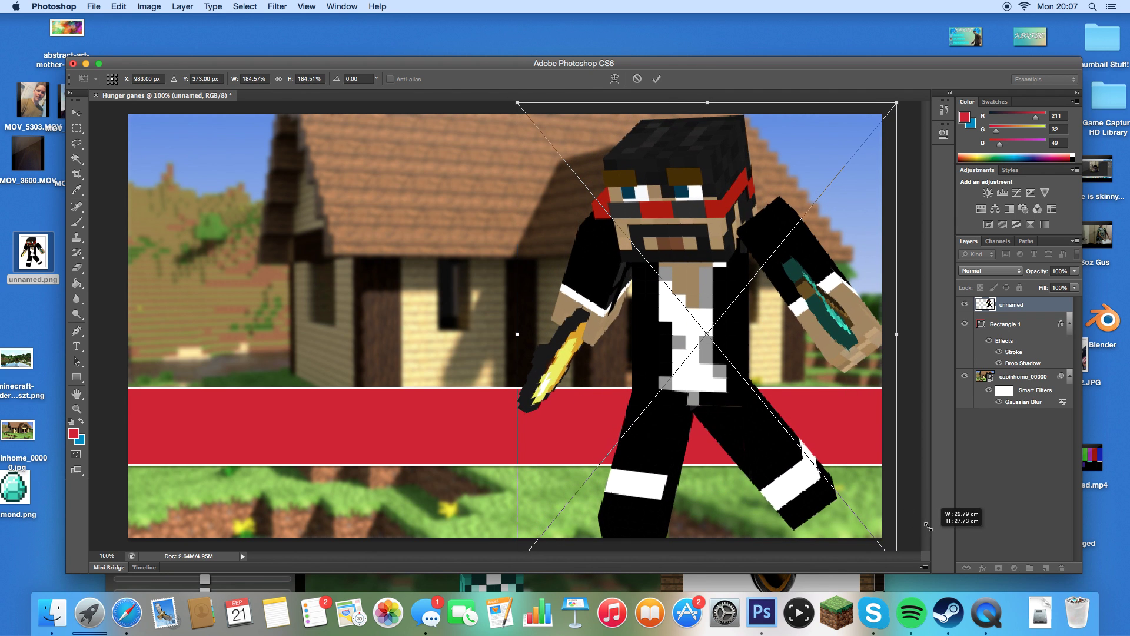
drag(682, 381, 719, 383)
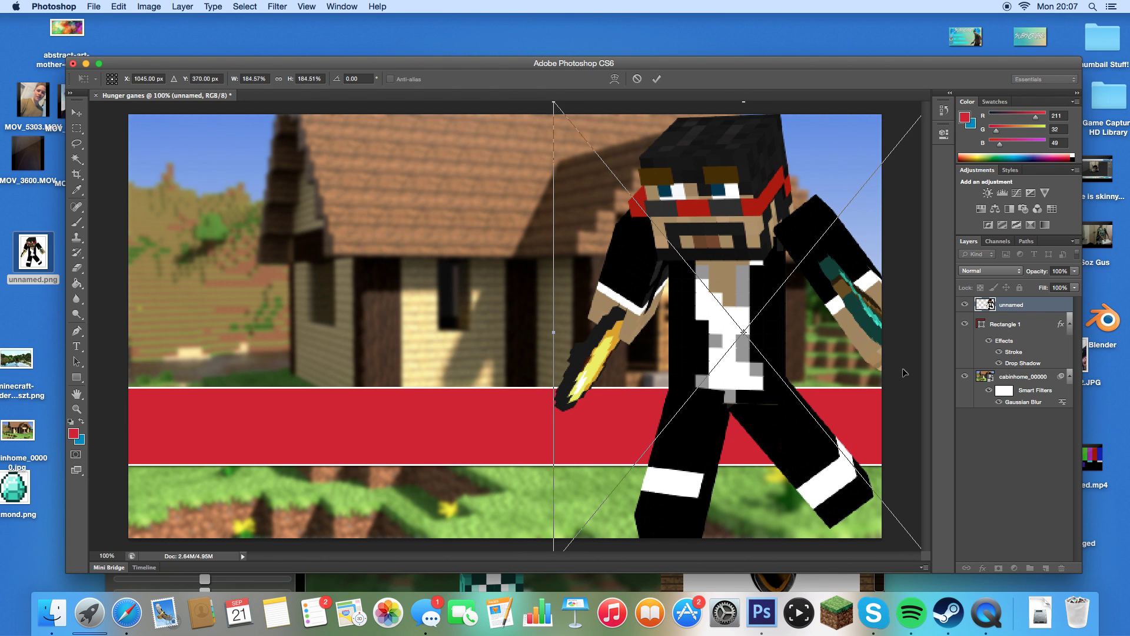
drag(682, 138, 680, 143)
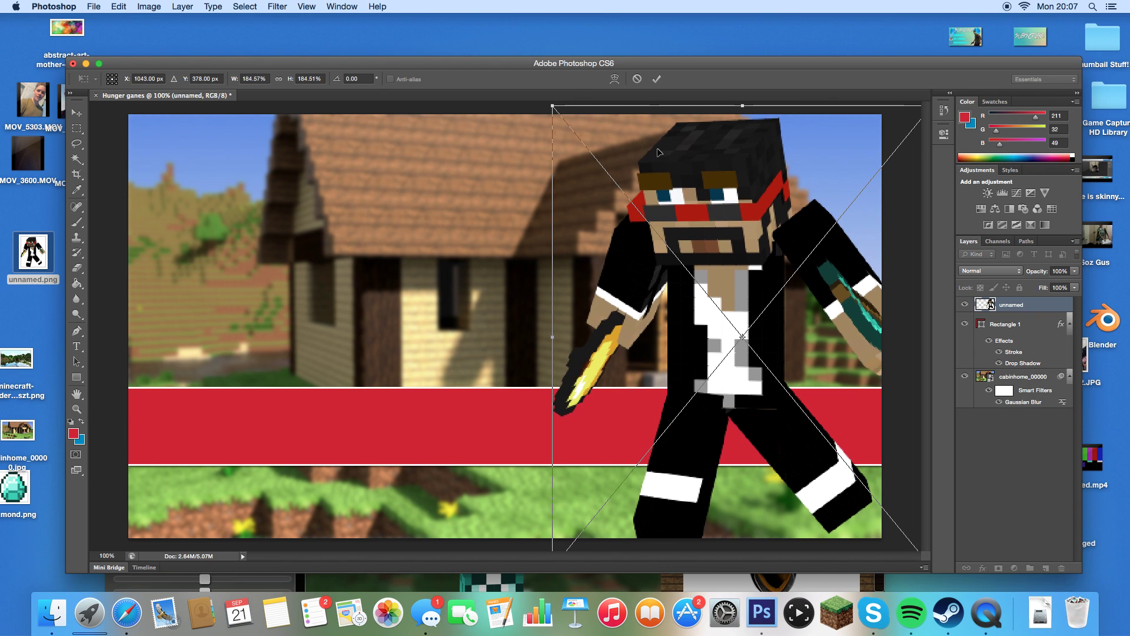
click(656, 78)
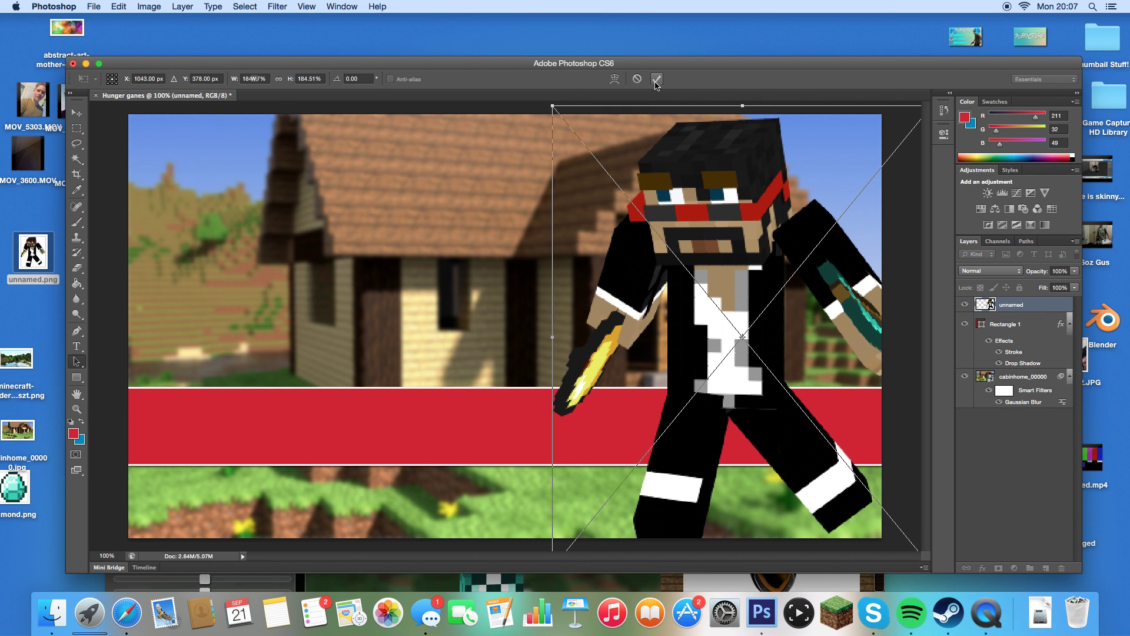
Give the character layer a white 3 px outside stroke and a drop shadow at 100% opacity
right_click(1012, 306)
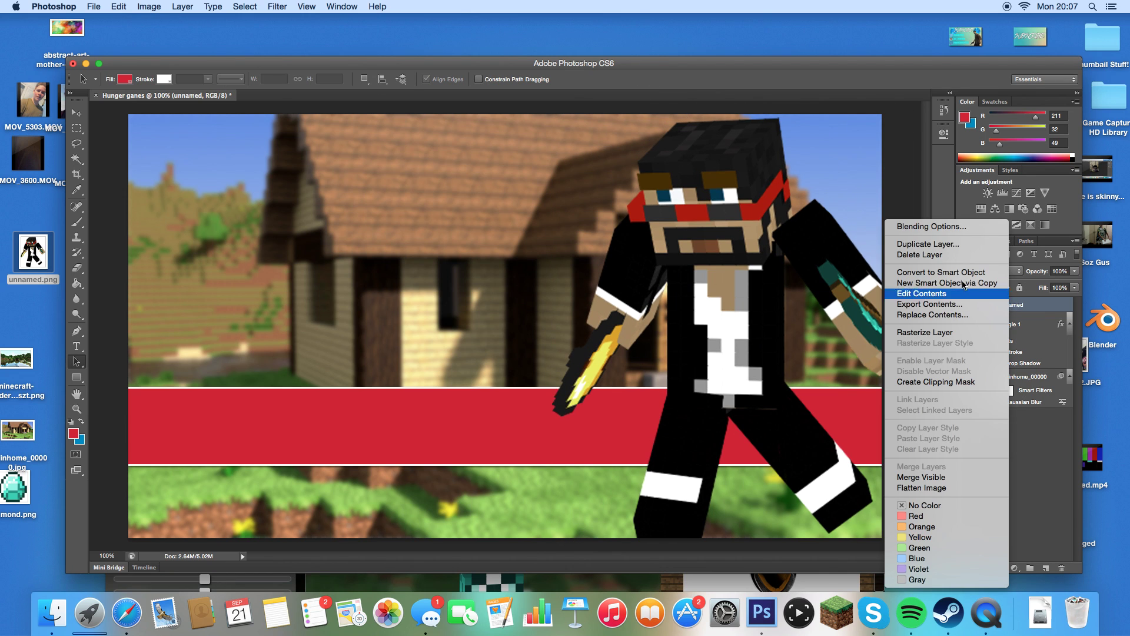
click(931, 226)
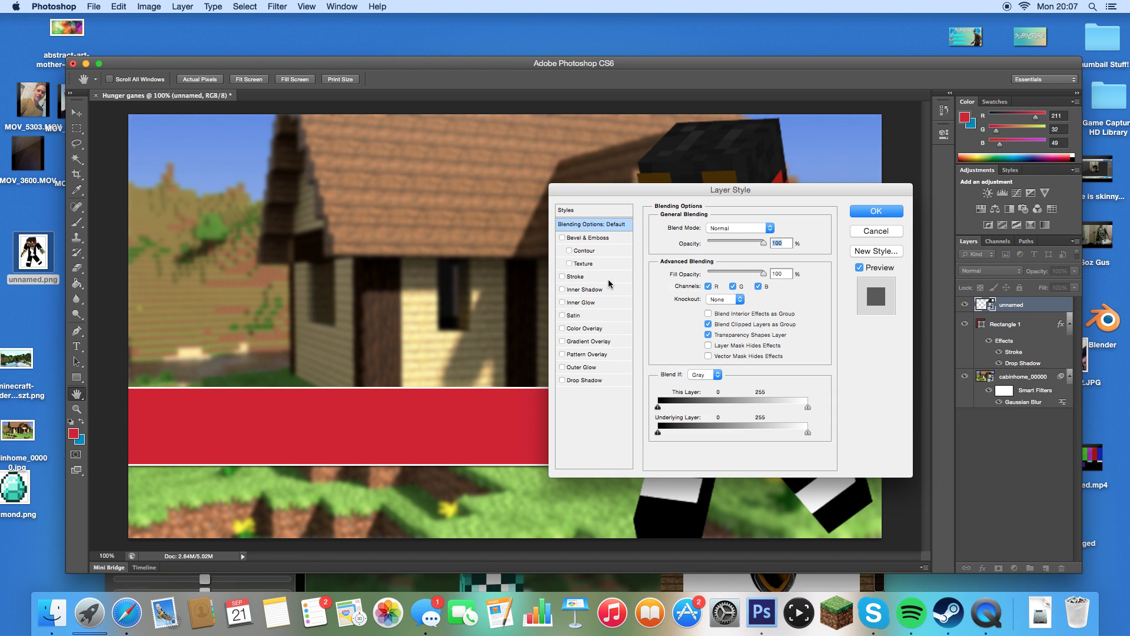
click(601, 276)
click(682, 313)
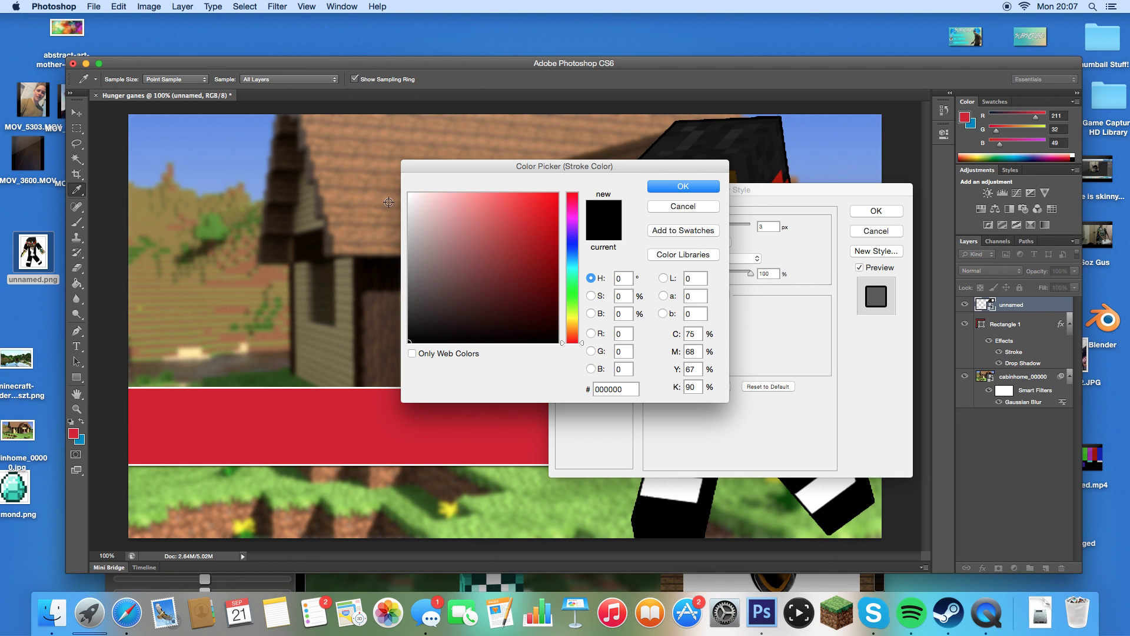
click(411, 195)
click(680, 187)
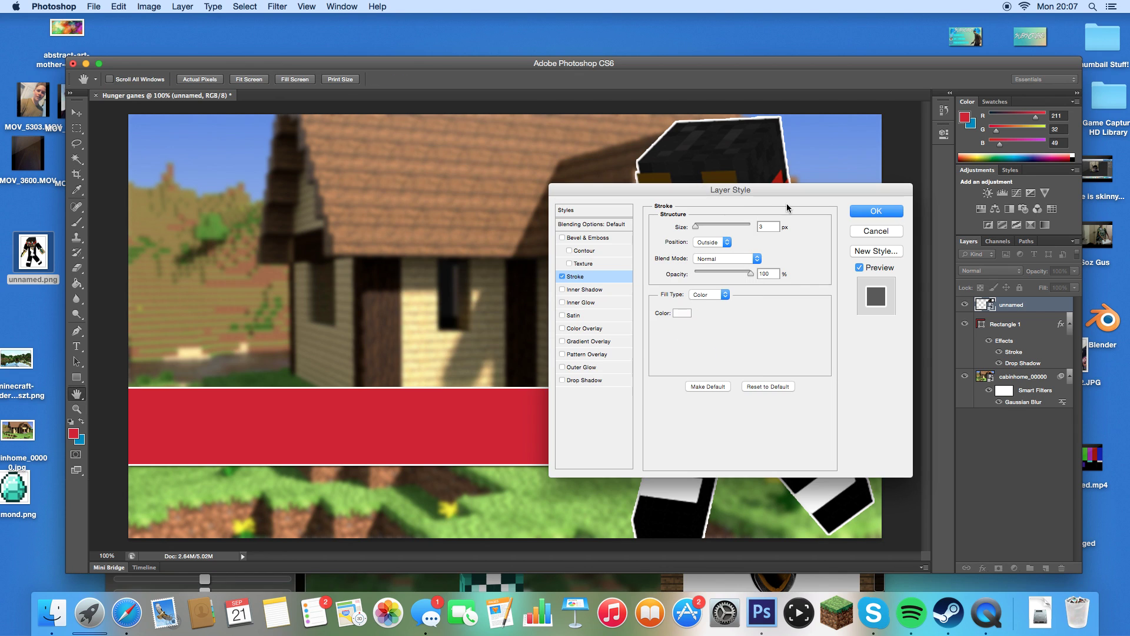
click(581, 380)
drag(744, 246, 754, 245)
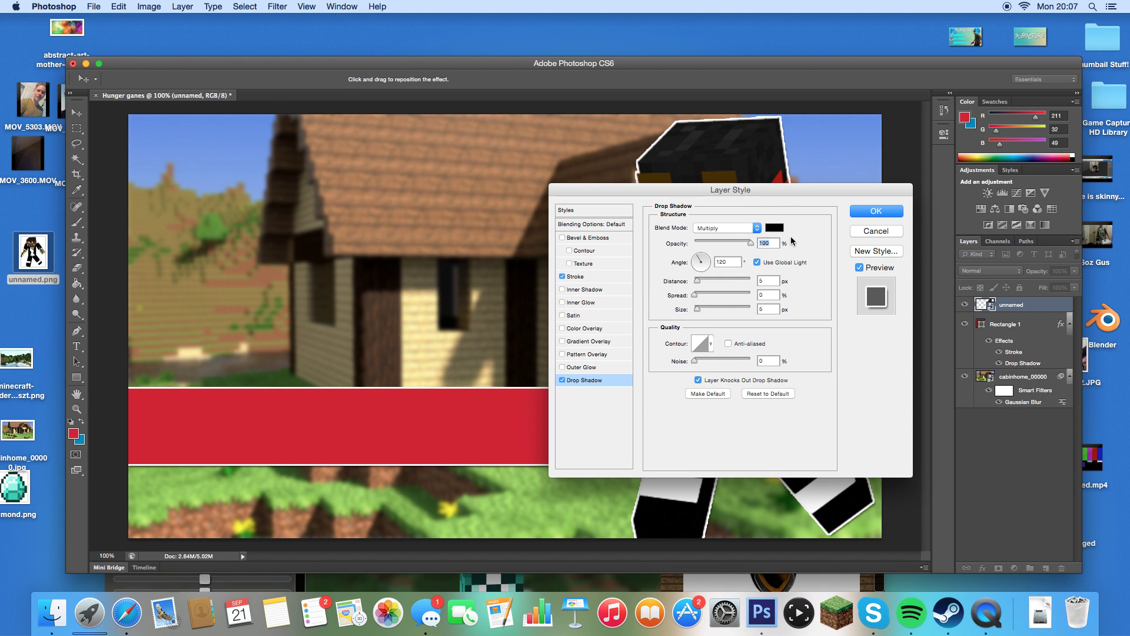
click(866, 218)
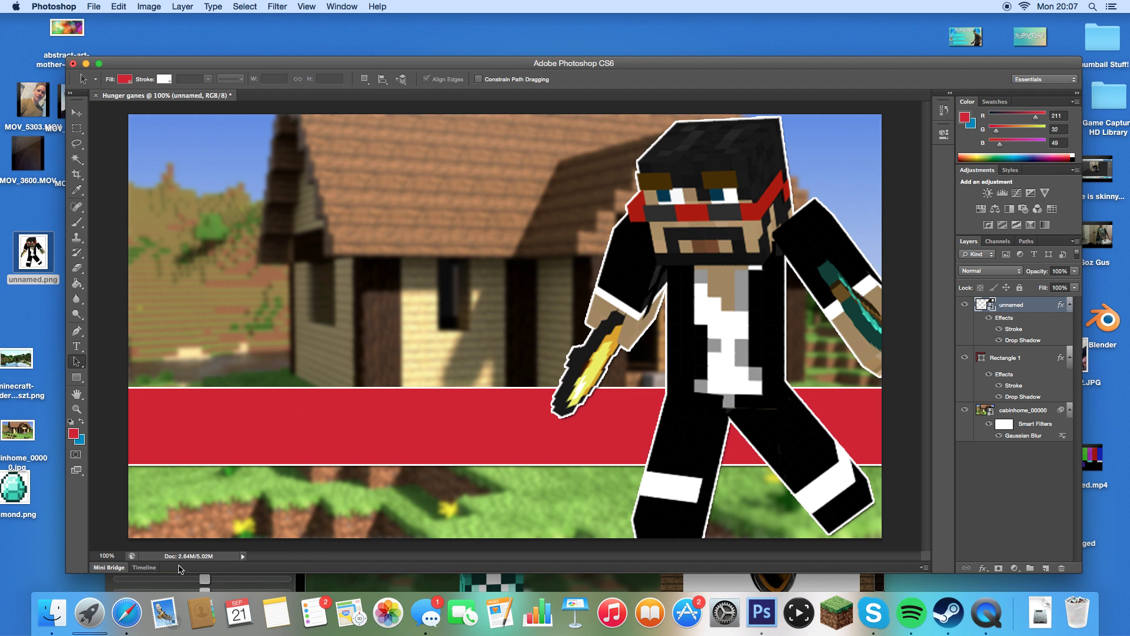
Switch to Safari, move its window up and search the web for "GOGLE"
click(126, 612)
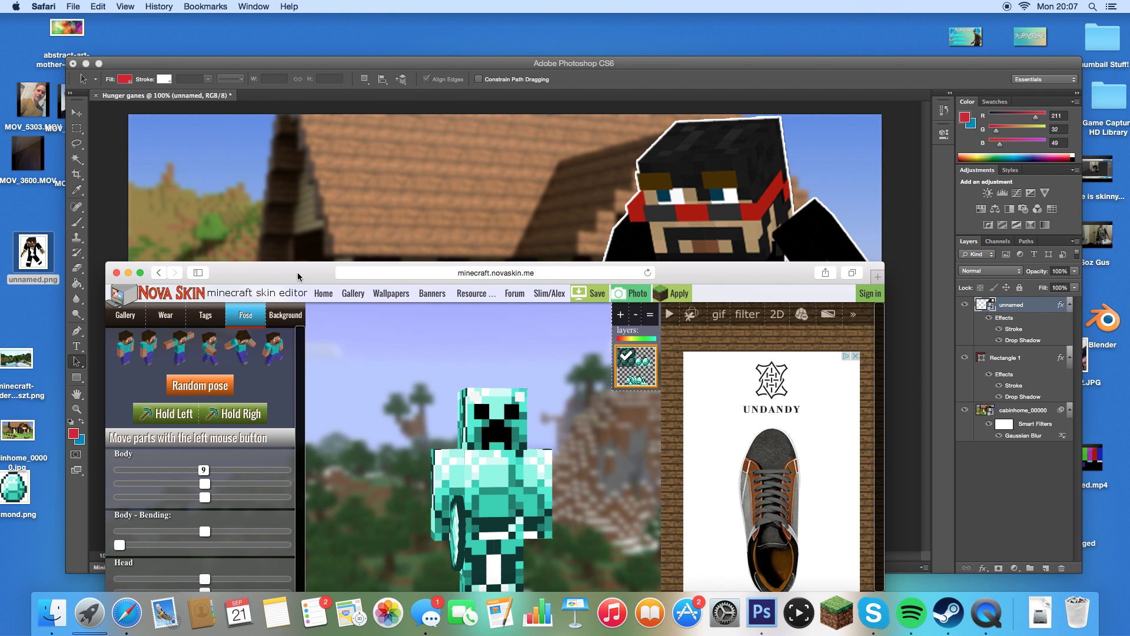
drag(298, 277, 293, 227)
click(373, 223)
text(GO)
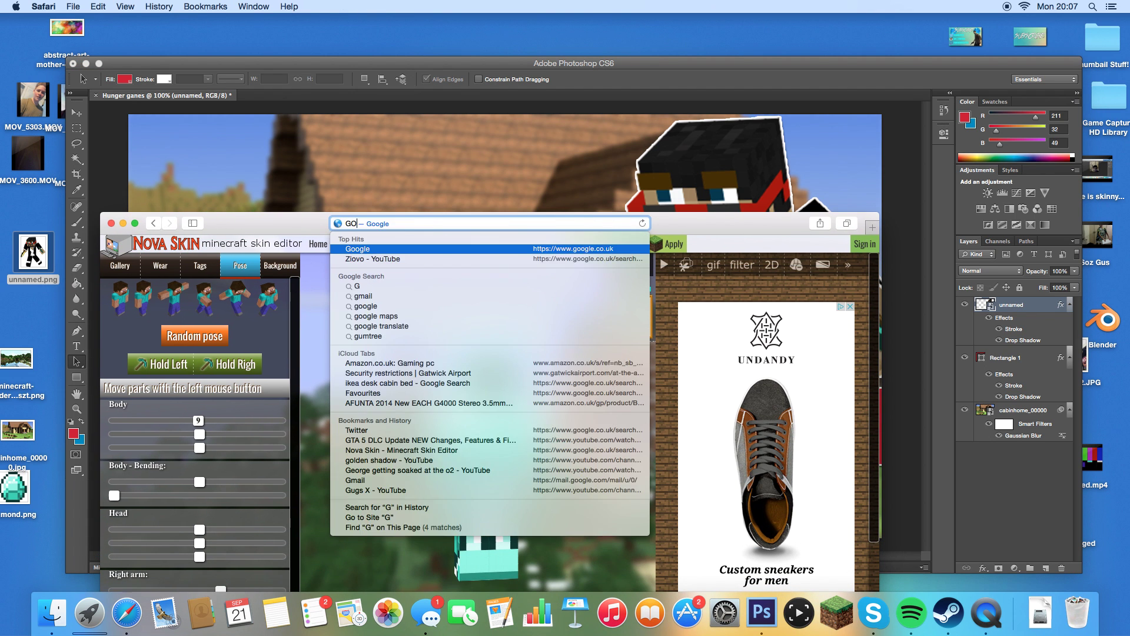
text(GLE)
key(Return)
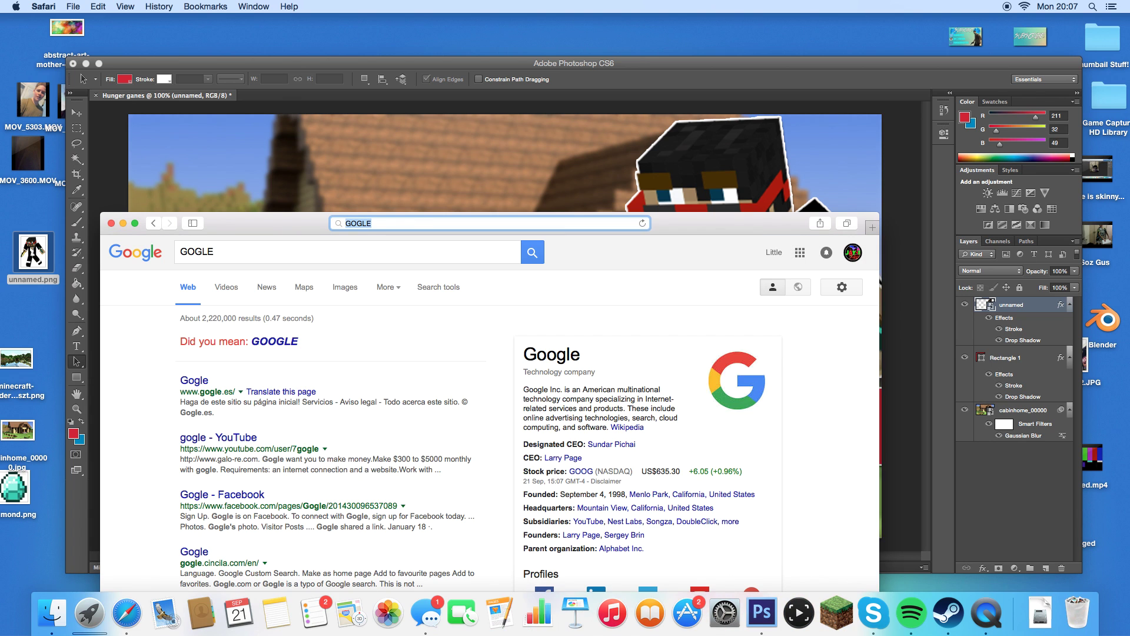
Search Google for "Minecraft render" and look over the image results
drag(291, 221, 151, 166)
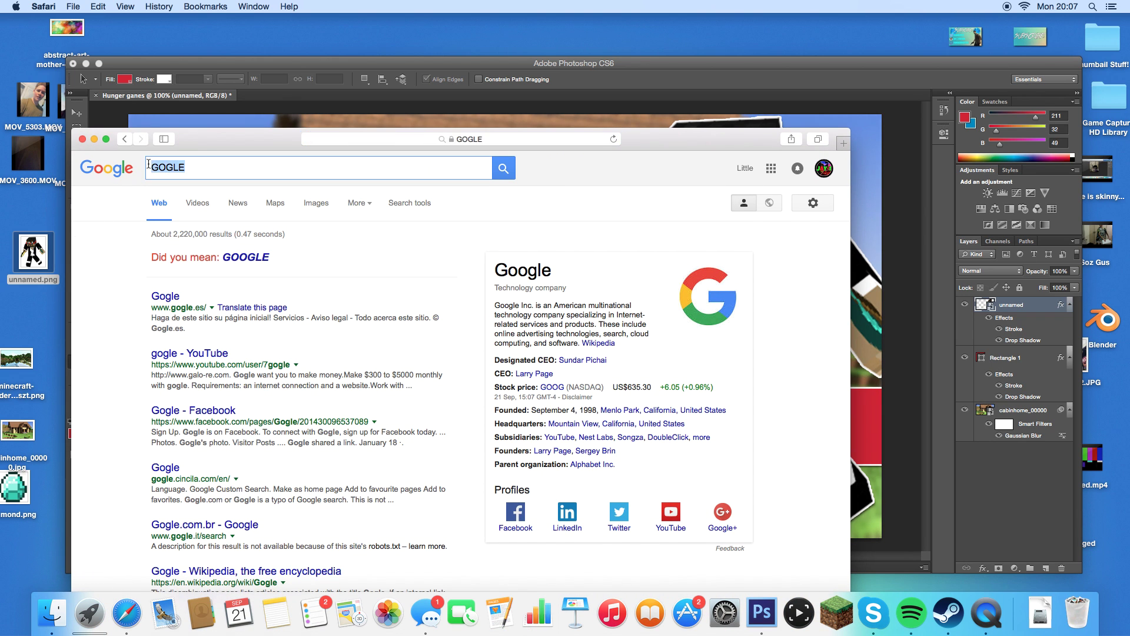
text(Min)
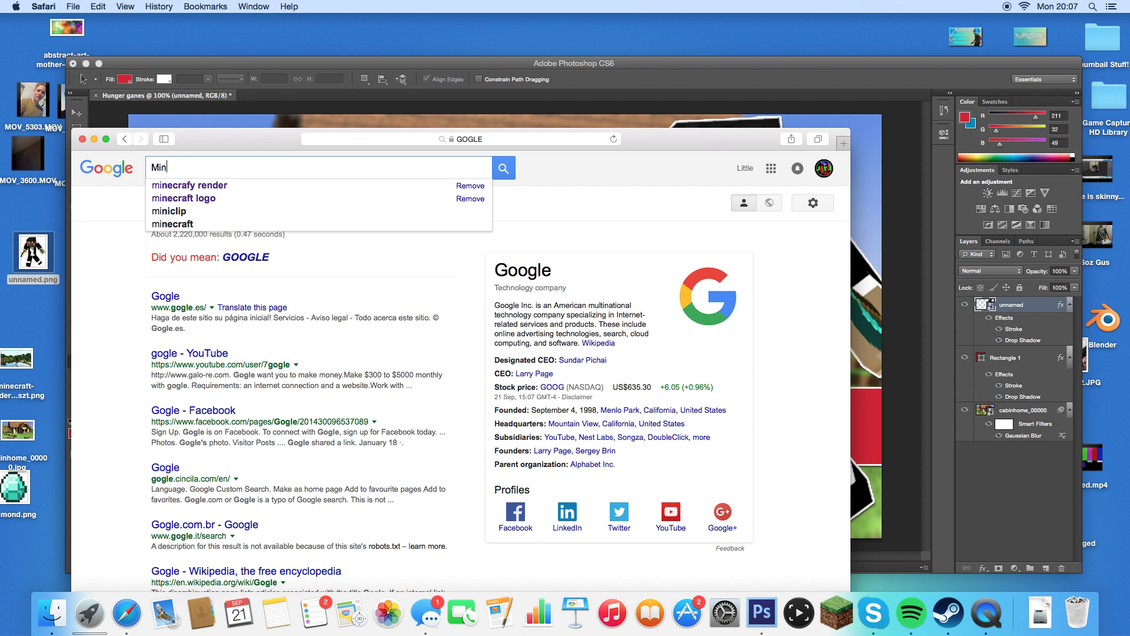
text(ecraft render)
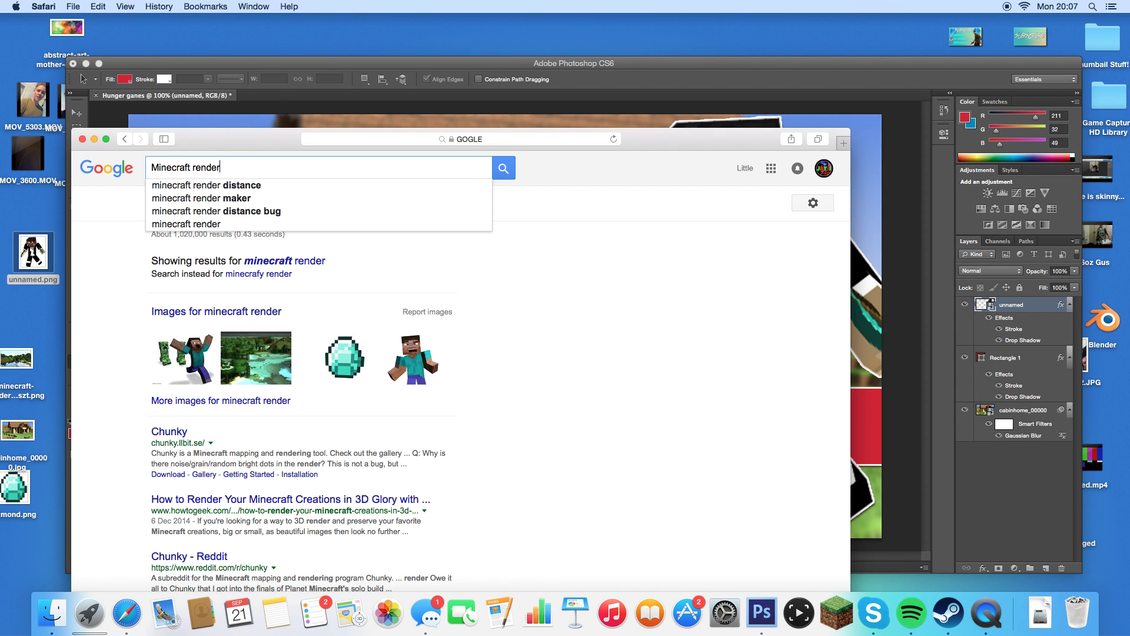
key(Return)
click(199, 202)
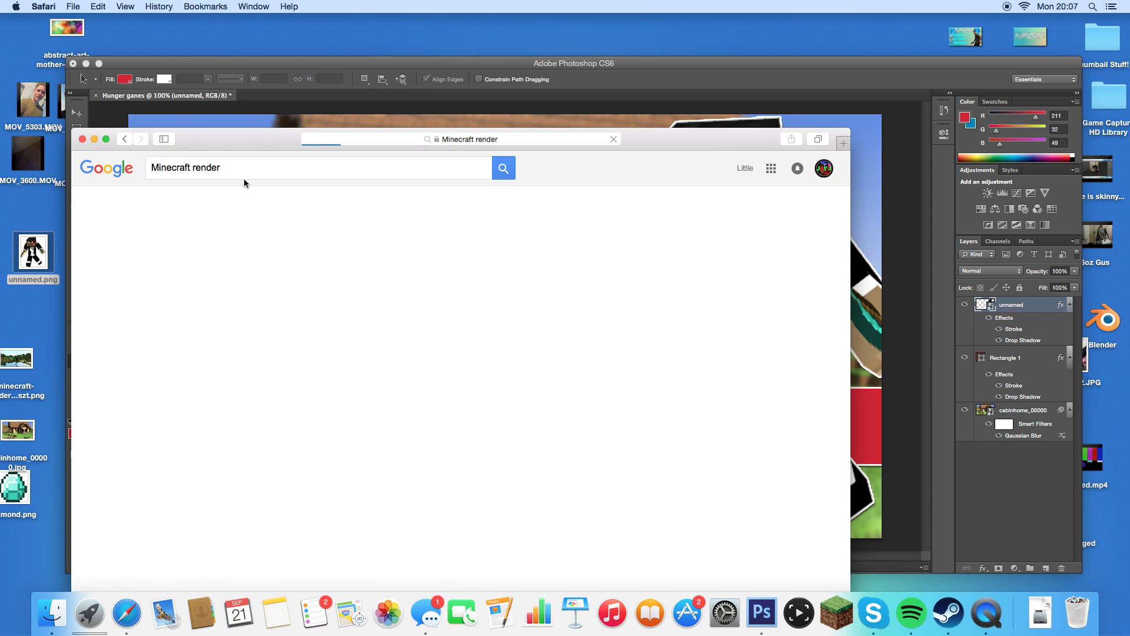
scroll(382, 370, down, 3)
scroll(283, 265, up, 3)
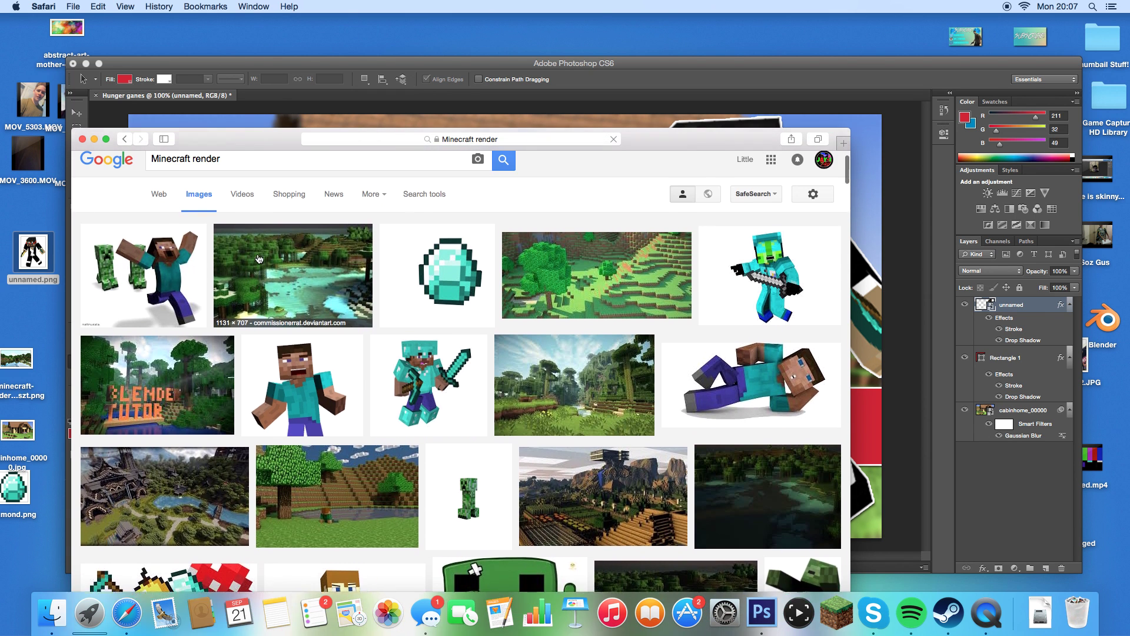
Refine the image search to "Minecraft item render png" and browse the item renders
click(193, 170)
text(item render)
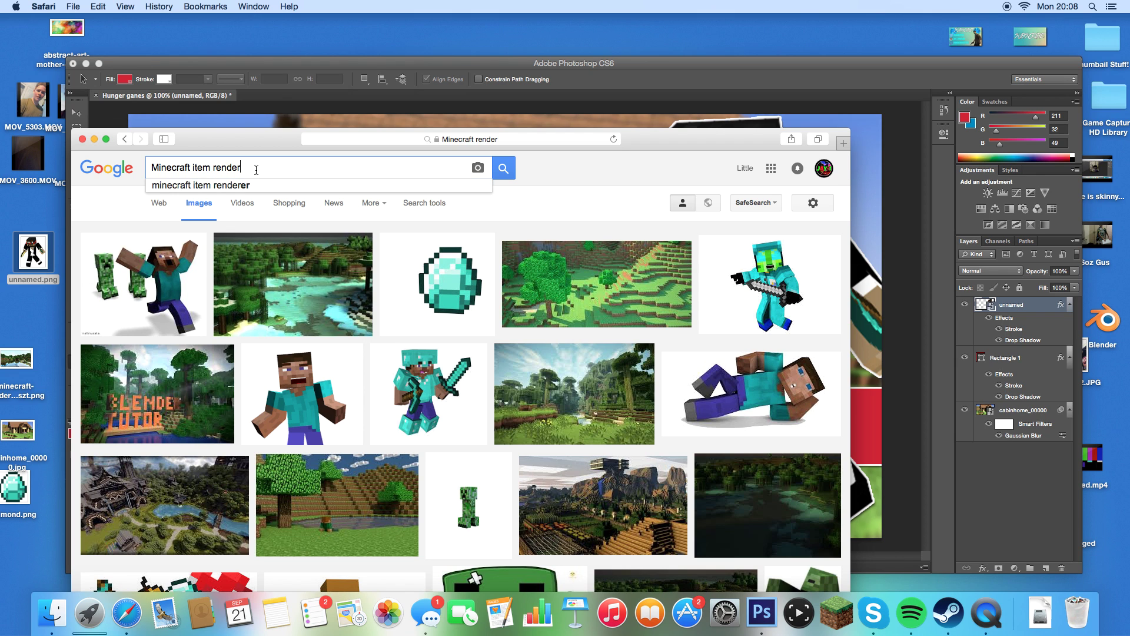
text( png)
key(Return)
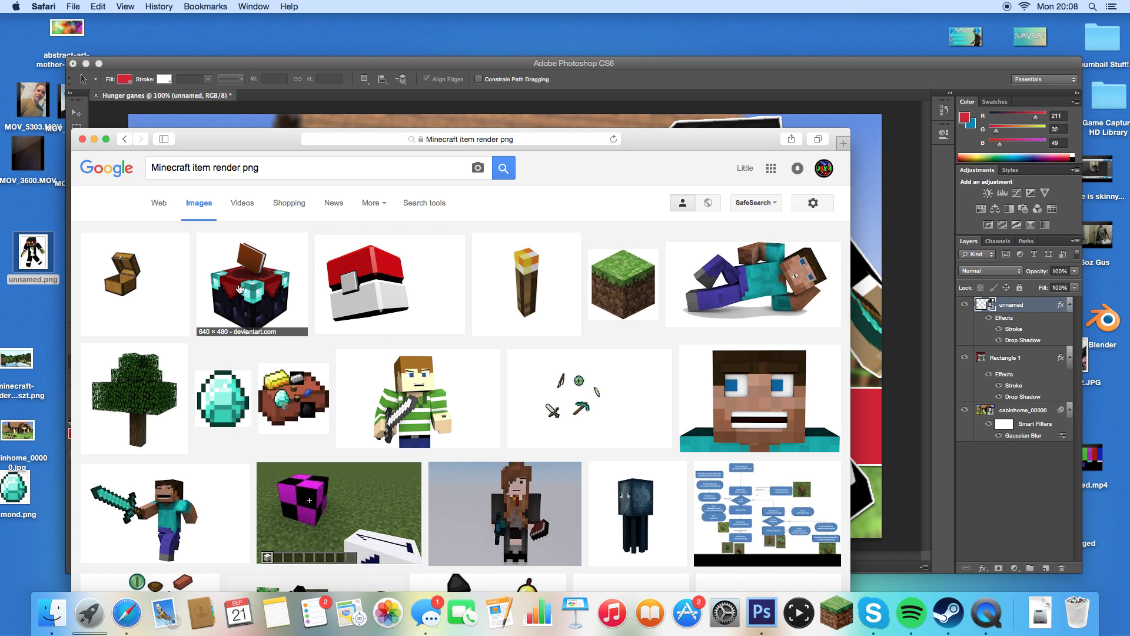
scroll(275, 395, down, 10)
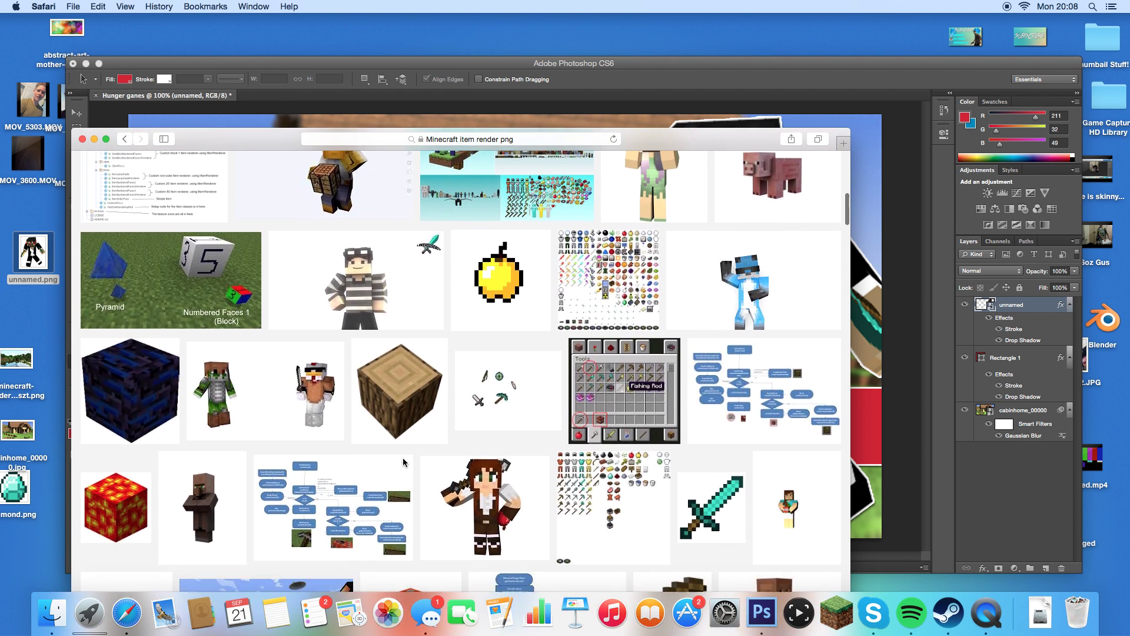
Switch to Photoshop and place the desktop diamond image, scaled to about 117.33%, rotated 17.18° and centred at about X 107 px, Y 420 px
click(883, 306)
drag(14, 492, 326, 387)
drag(512, 337, 350, 332)
drag(387, 275, 371, 257)
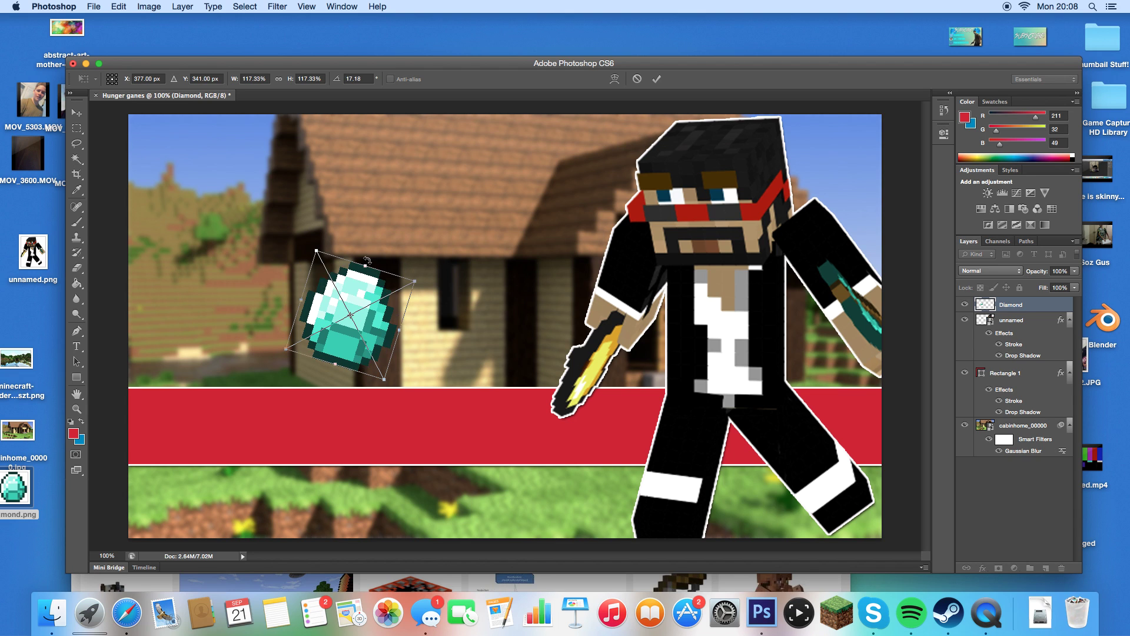
drag(350, 296, 192, 343)
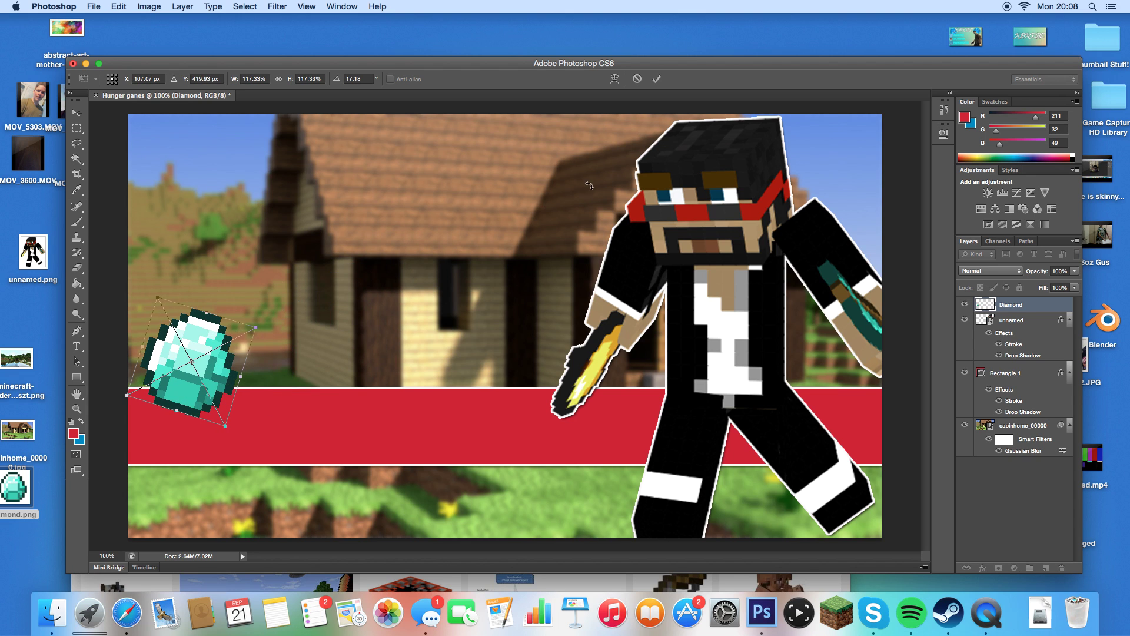
click(657, 78)
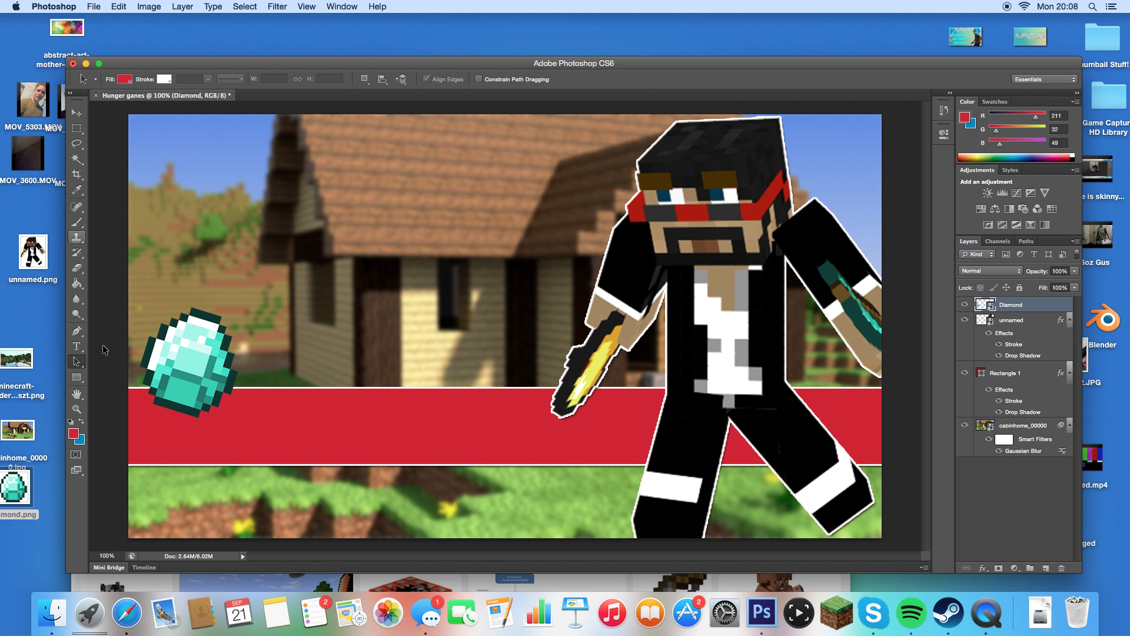
Add the 100 pt text "HUNGER GAMES!" on two lines over the house roof
click(76, 346)
click(364, 216)
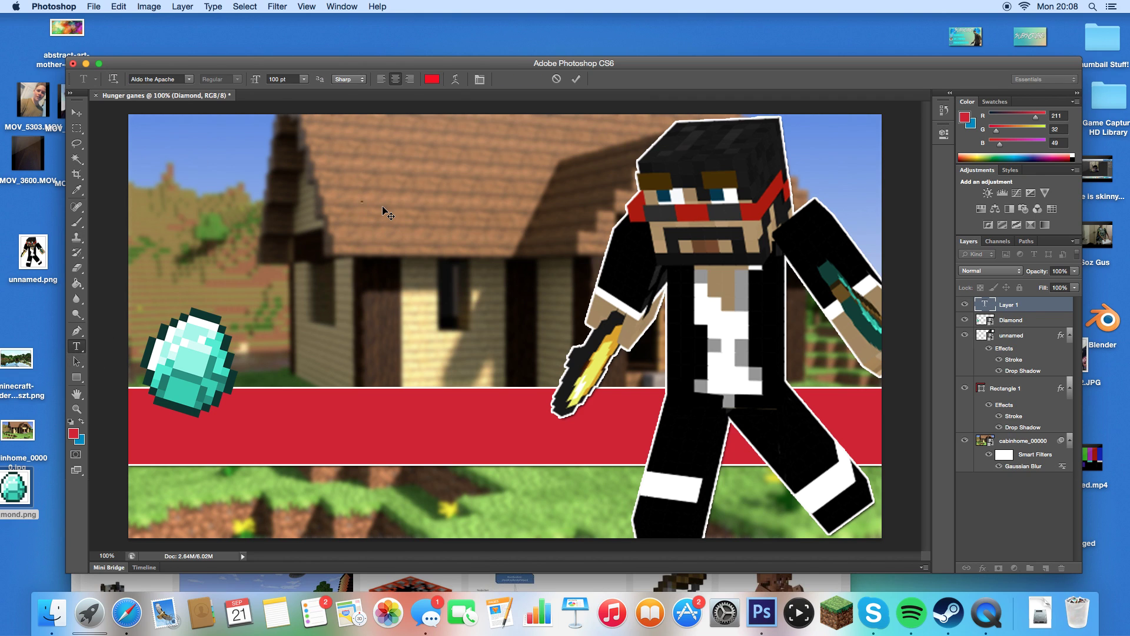
text(HUNGER)
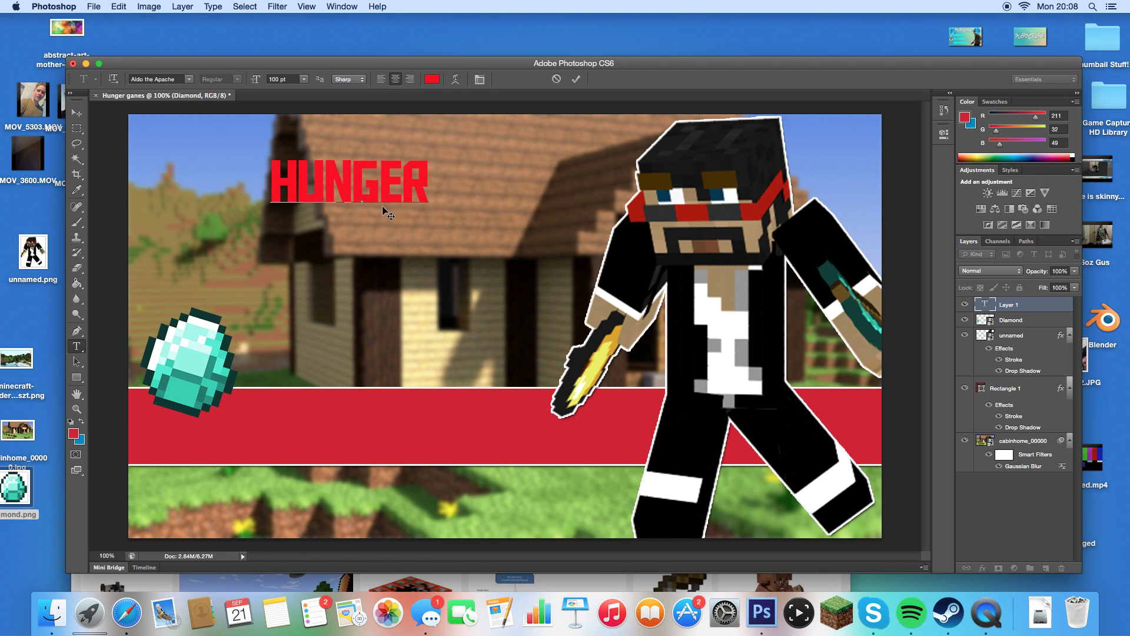
key(Return)
text(GAMES!)
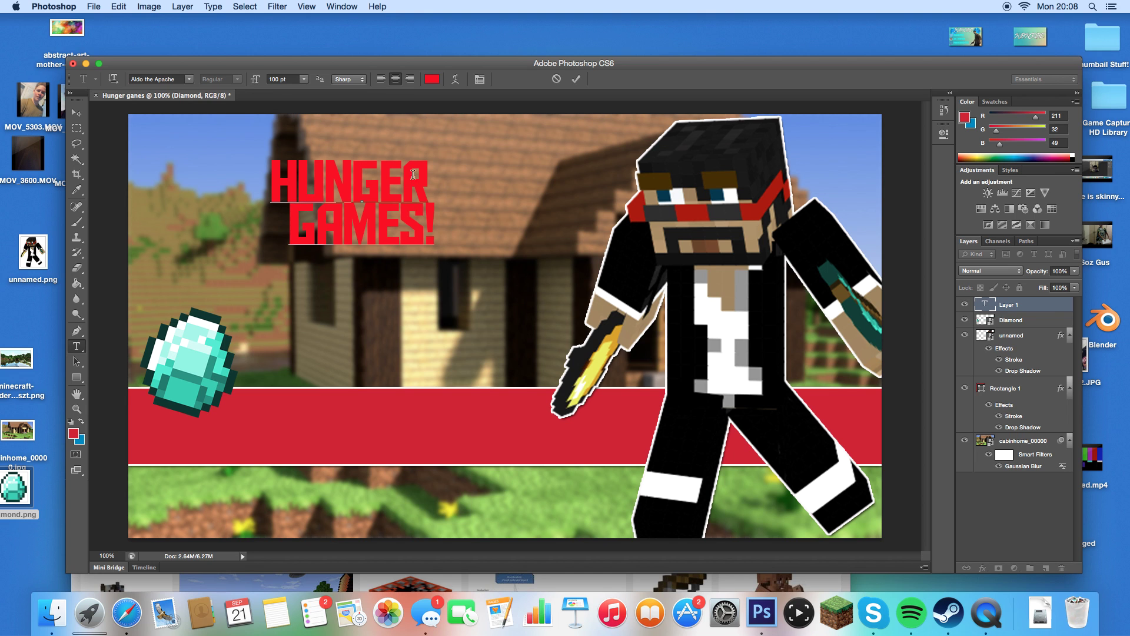
Change the font of the whole HUNGER GAMES! title to ObelixPro
drag(454, 211, 201, 134)
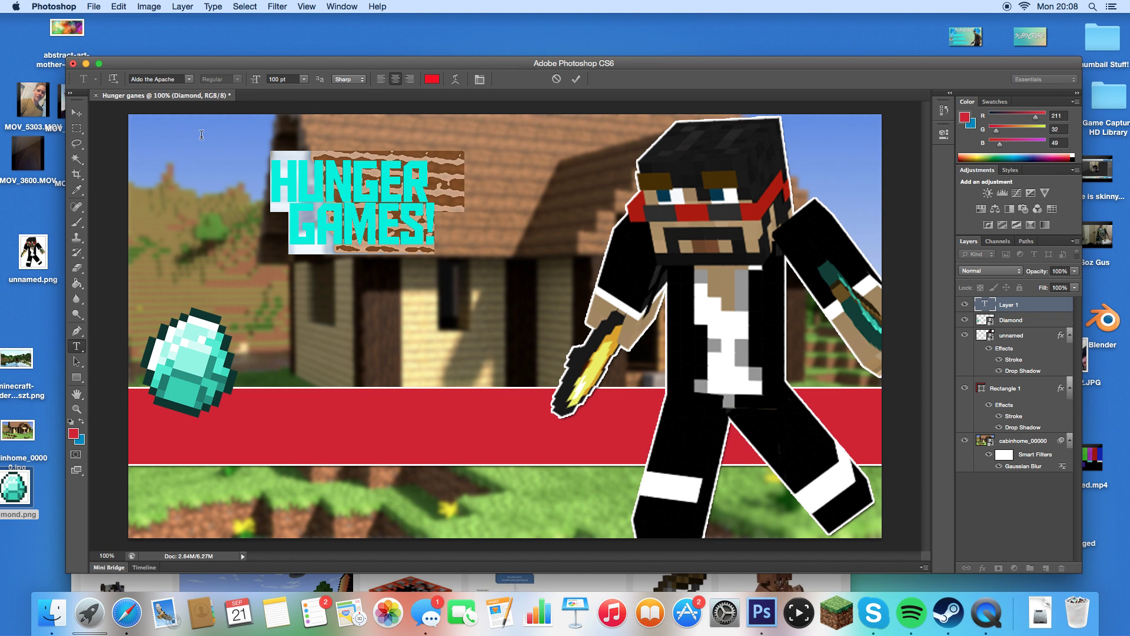
click(189, 79)
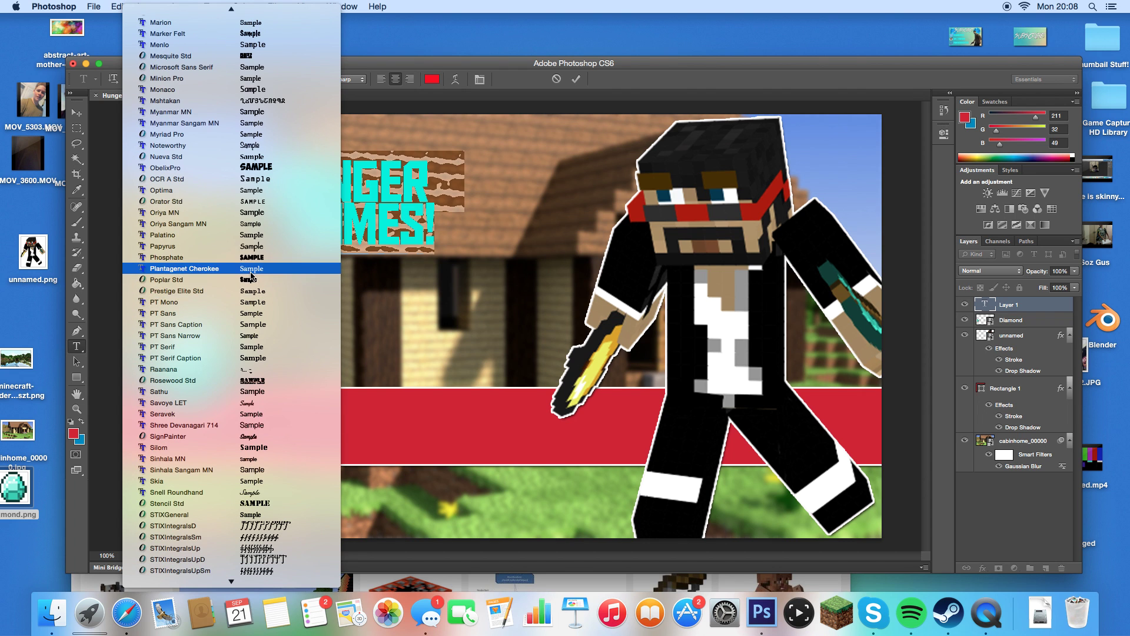
click(259, 168)
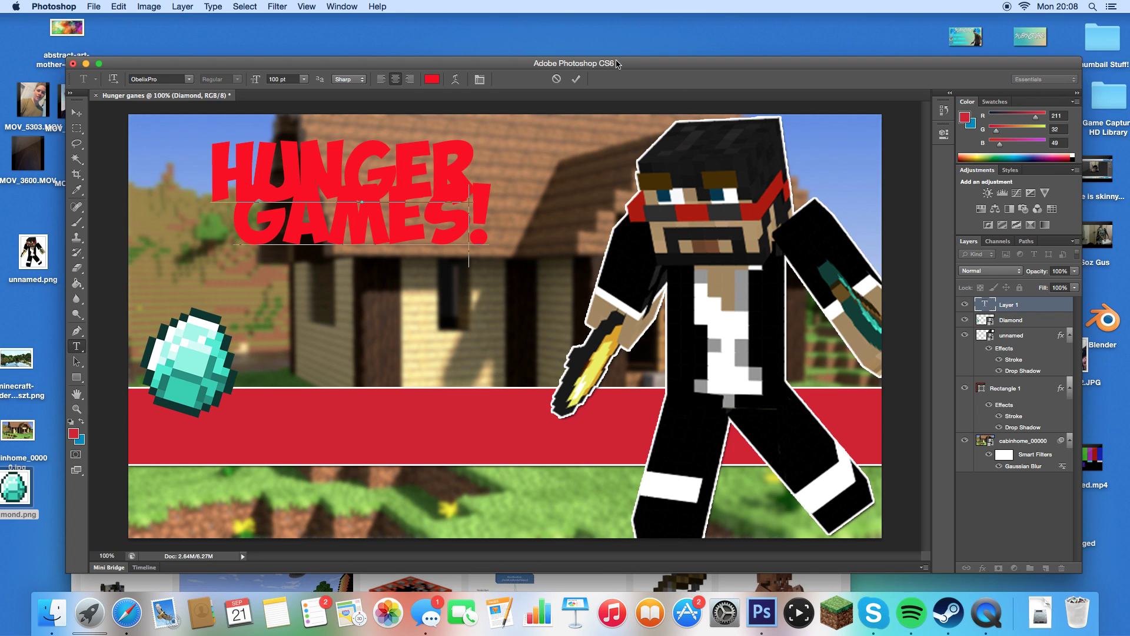
Recolour both lines of the title to near-white #fdf7f7 and commit the text
click(433, 79)
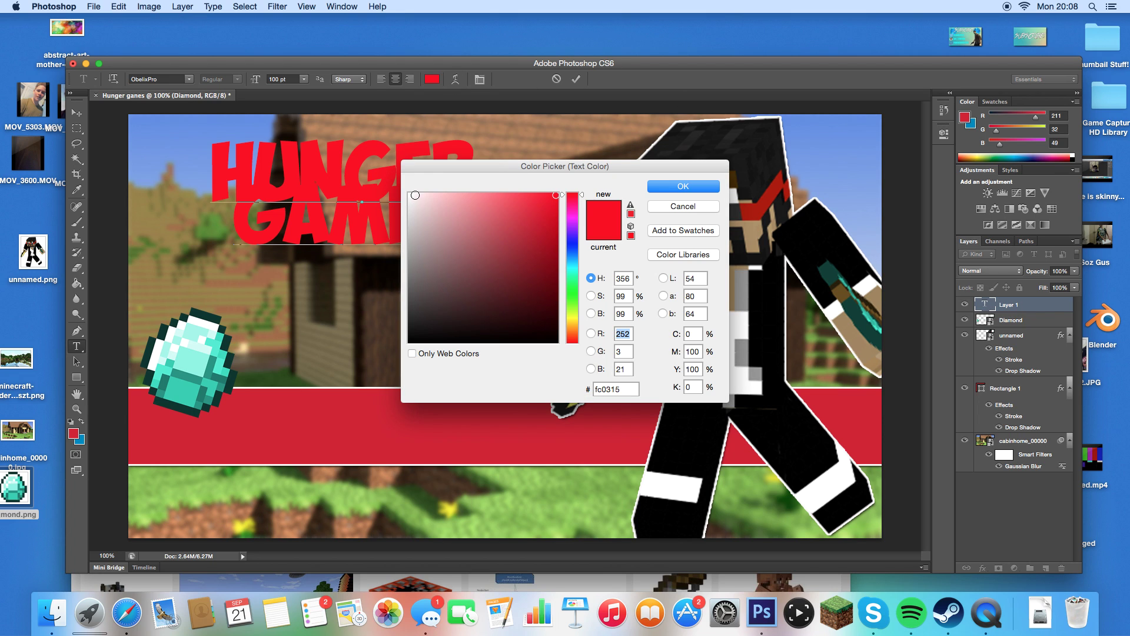
click(414, 197)
click(683, 187)
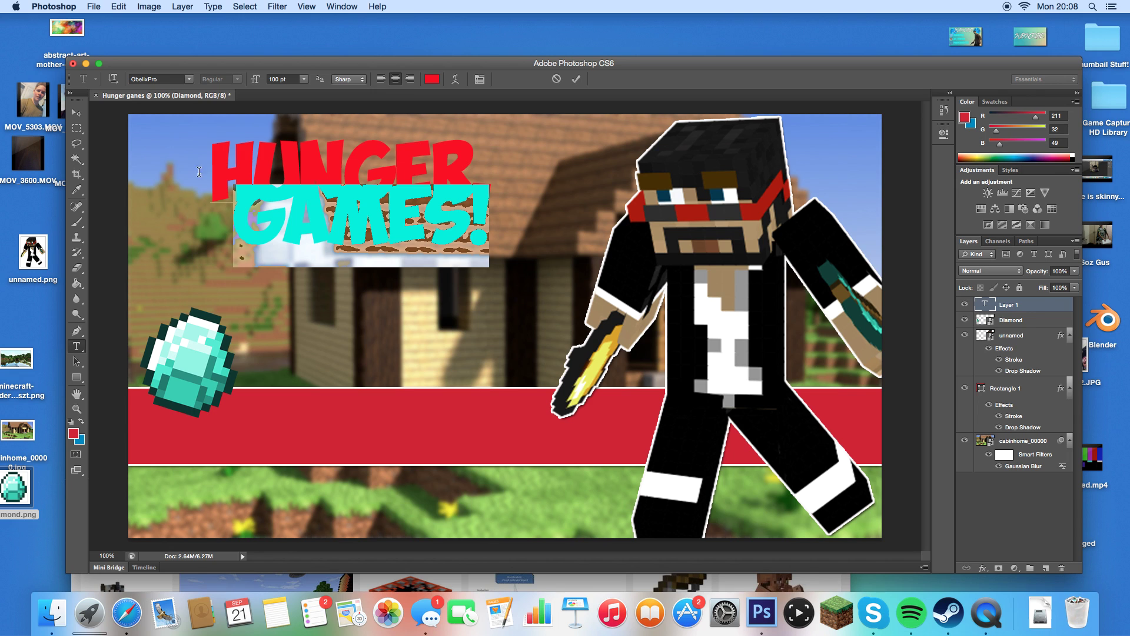
click(433, 79)
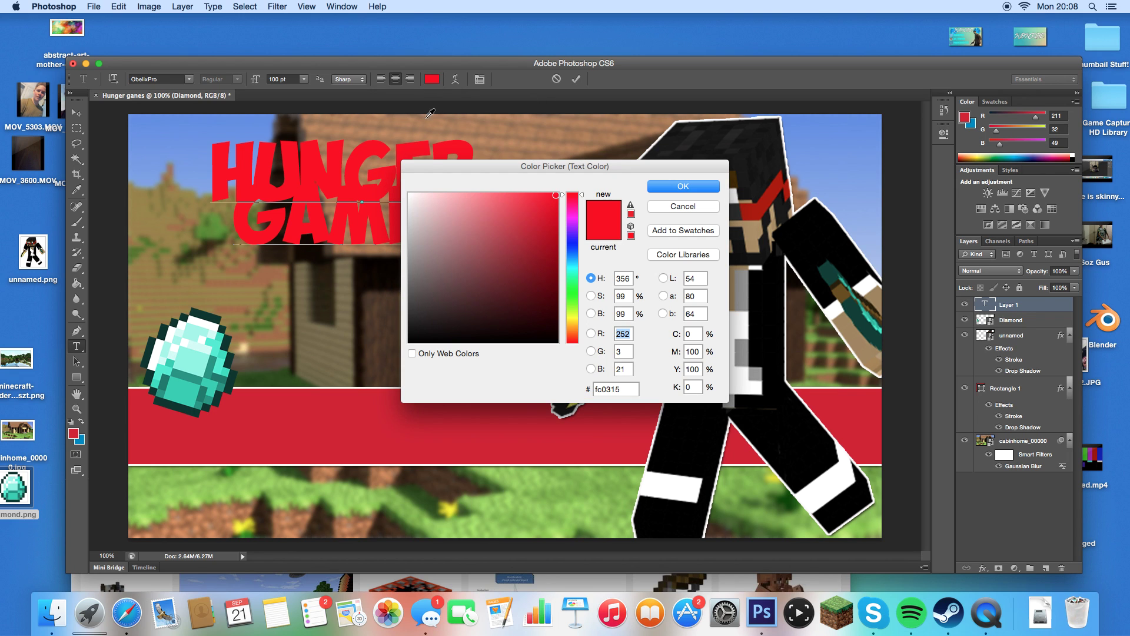
click(410, 195)
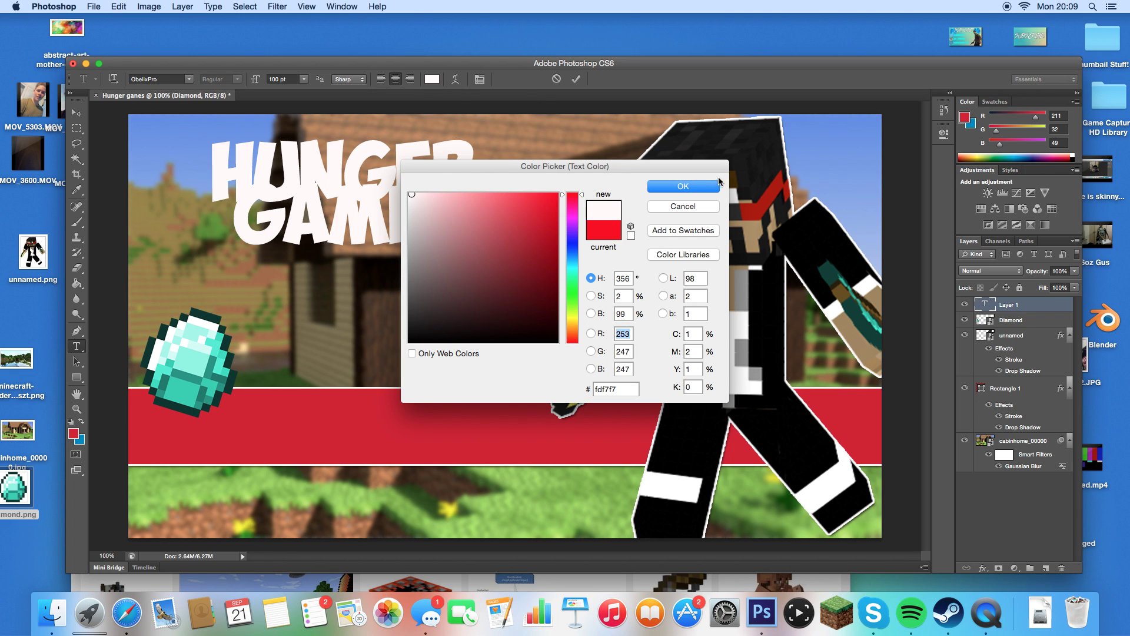
click(704, 188)
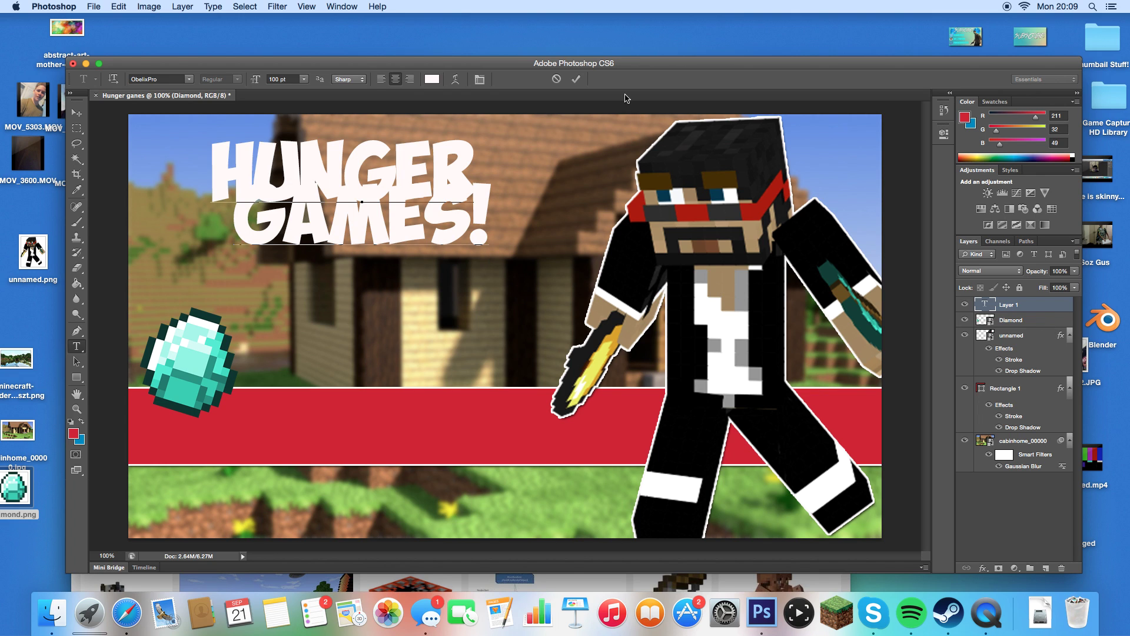
click(576, 79)
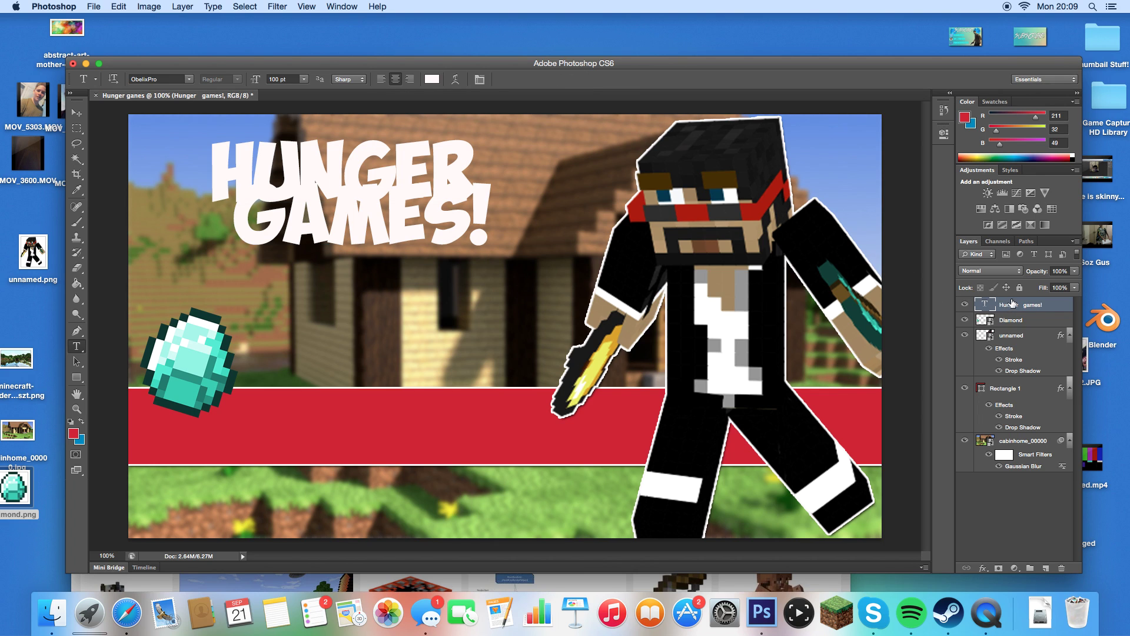
right_click(1012, 304)
click(942, 198)
click(571, 277)
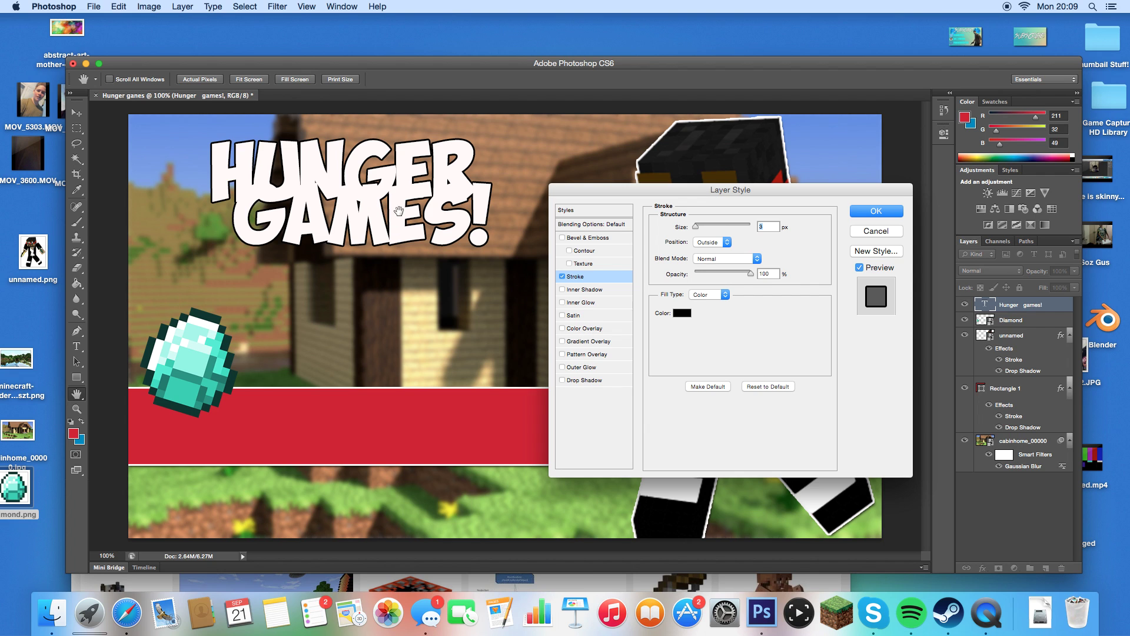
click(866, 232)
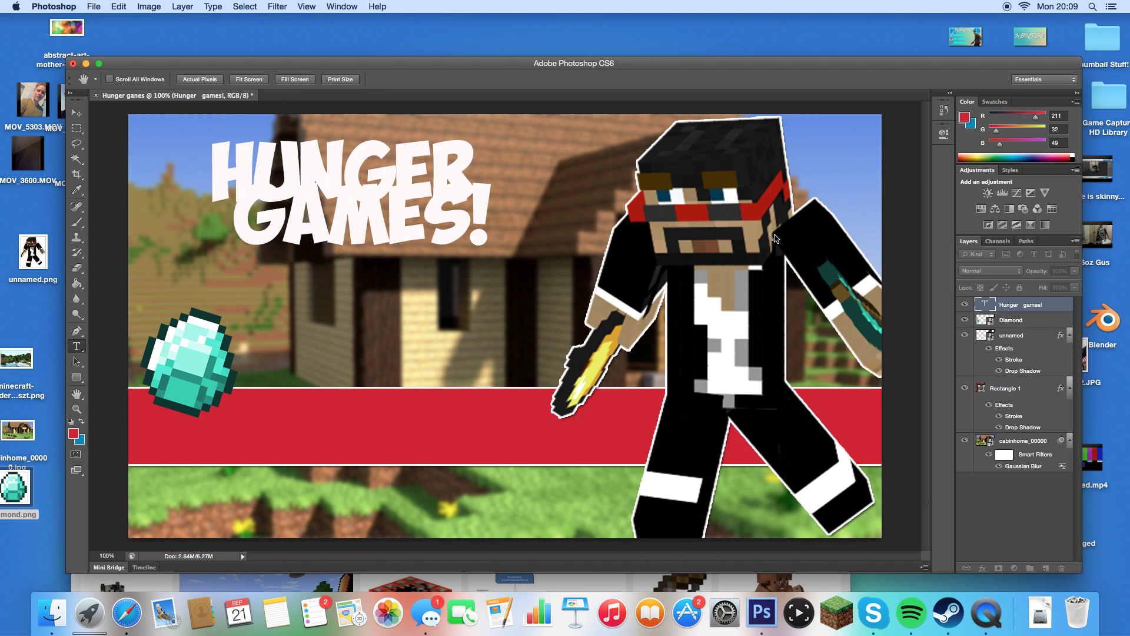
Delete the title's second line and retype "GAMES!" one line lower, leaving a gap beneath HUNGER
click(487, 204)
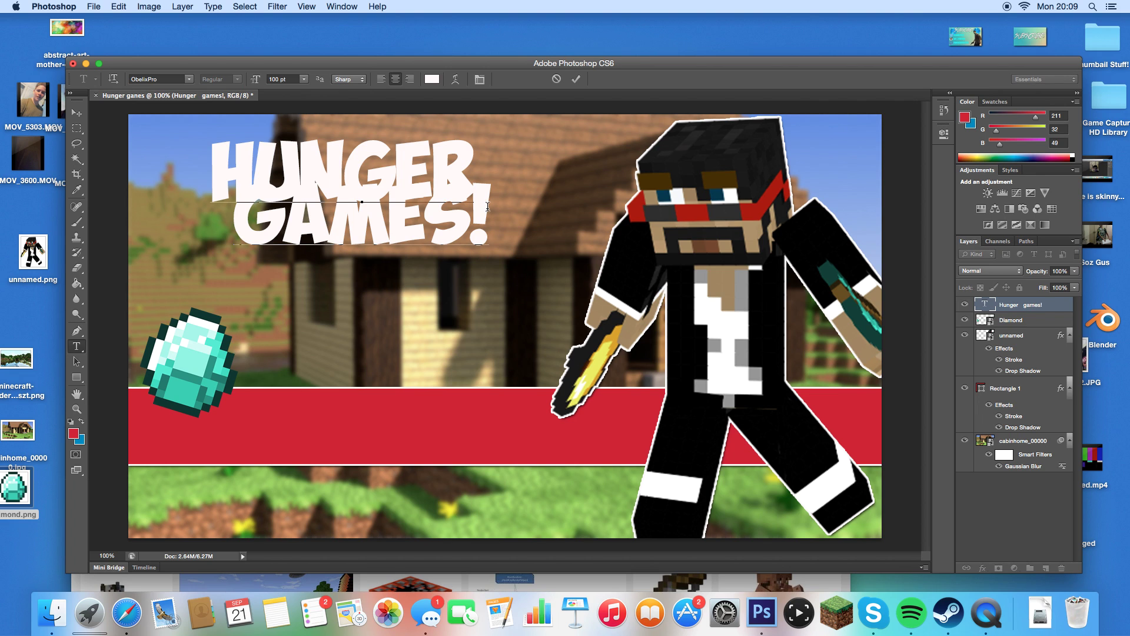
key(BackSpace)
key(BackSpace)
key(BackSpace)
key(BackSpace)
key(BackSpace)
key(BackSpace)
key(BackSpace)
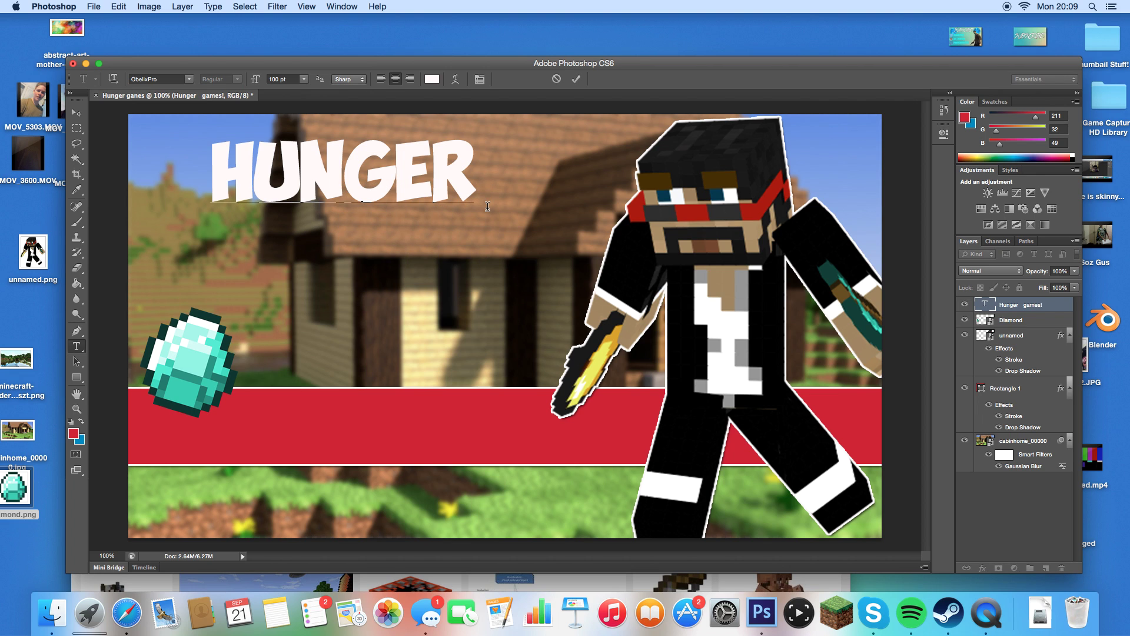
text(GAMES)
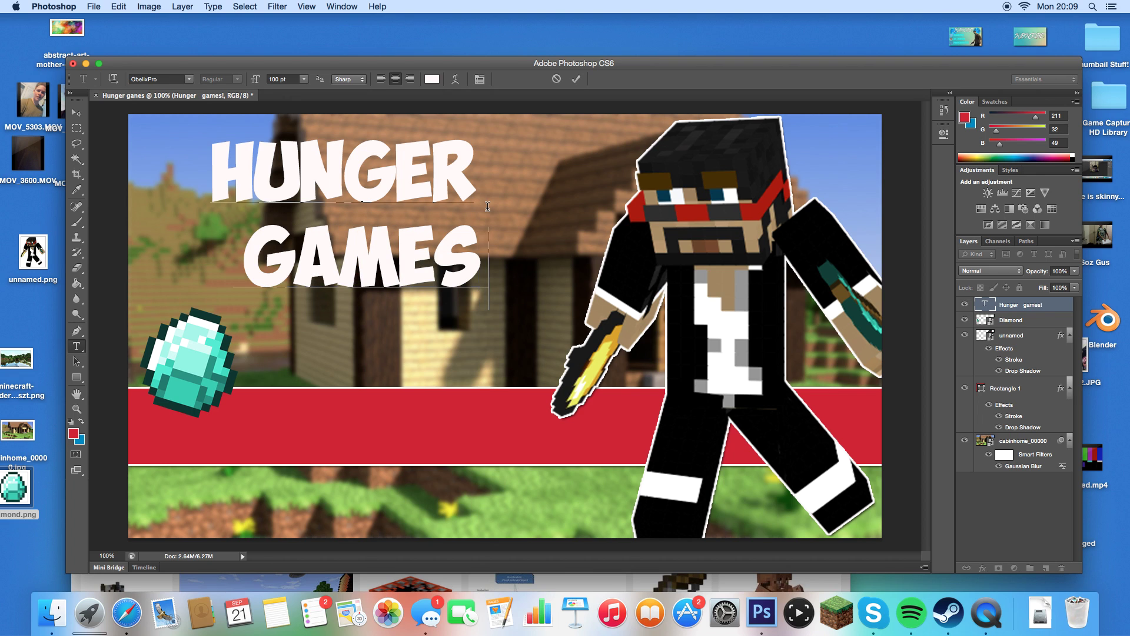
text(!)
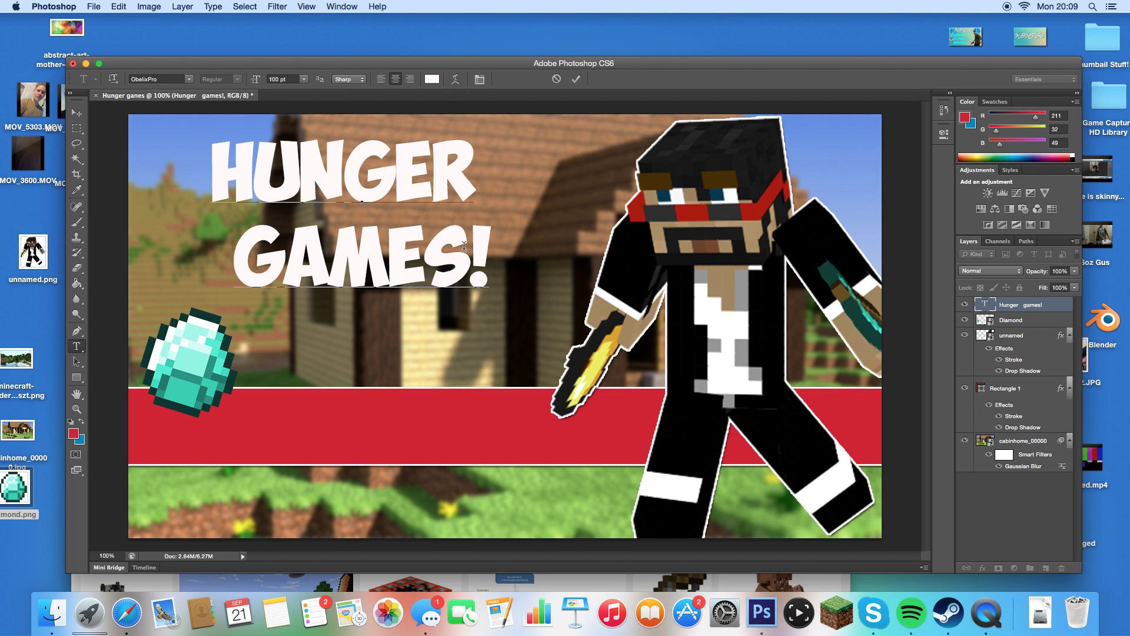
click(576, 79)
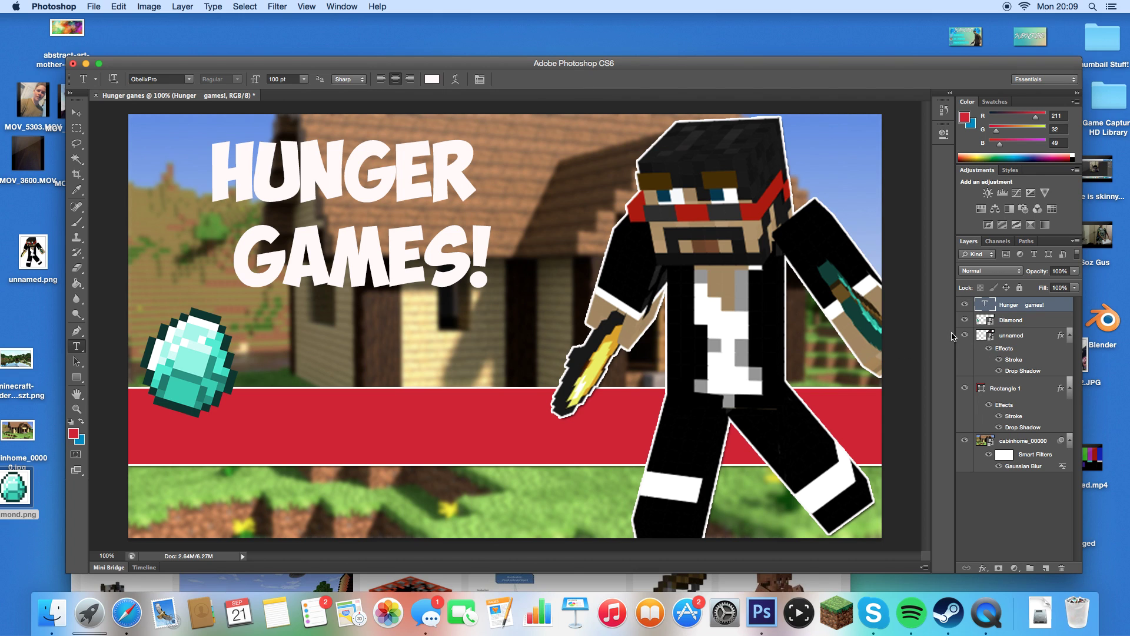
Give the title layer a black outside stroke and a drop shadow at 100% opacity
right_click(1019, 306)
click(955, 211)
click(576, 277)
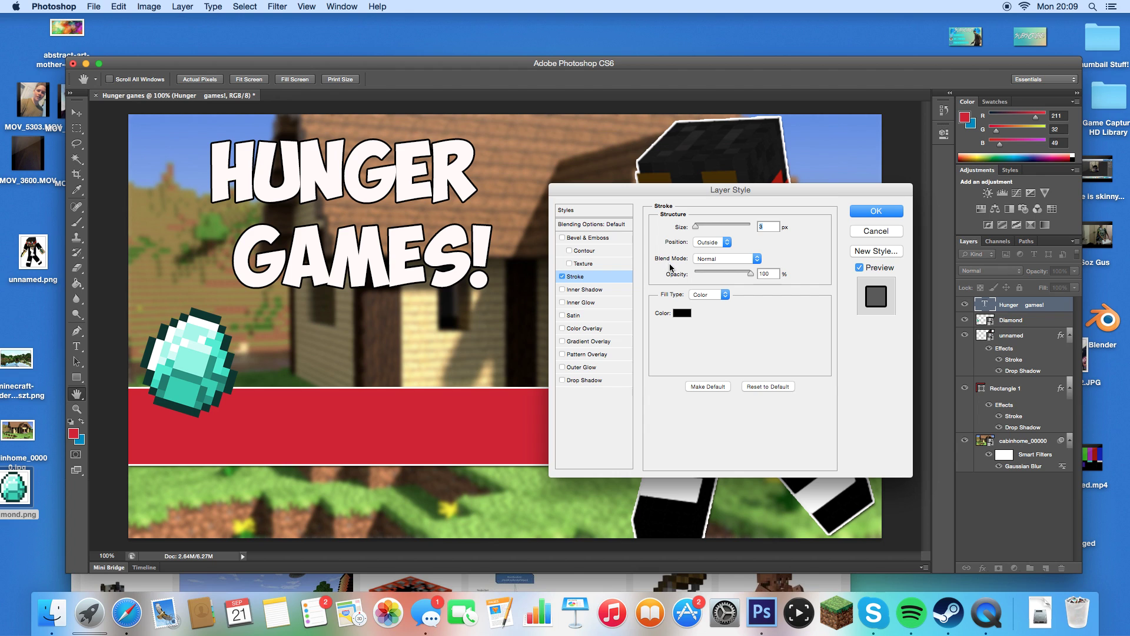
click(587, 381)
drag(735, 244, 793, 231)
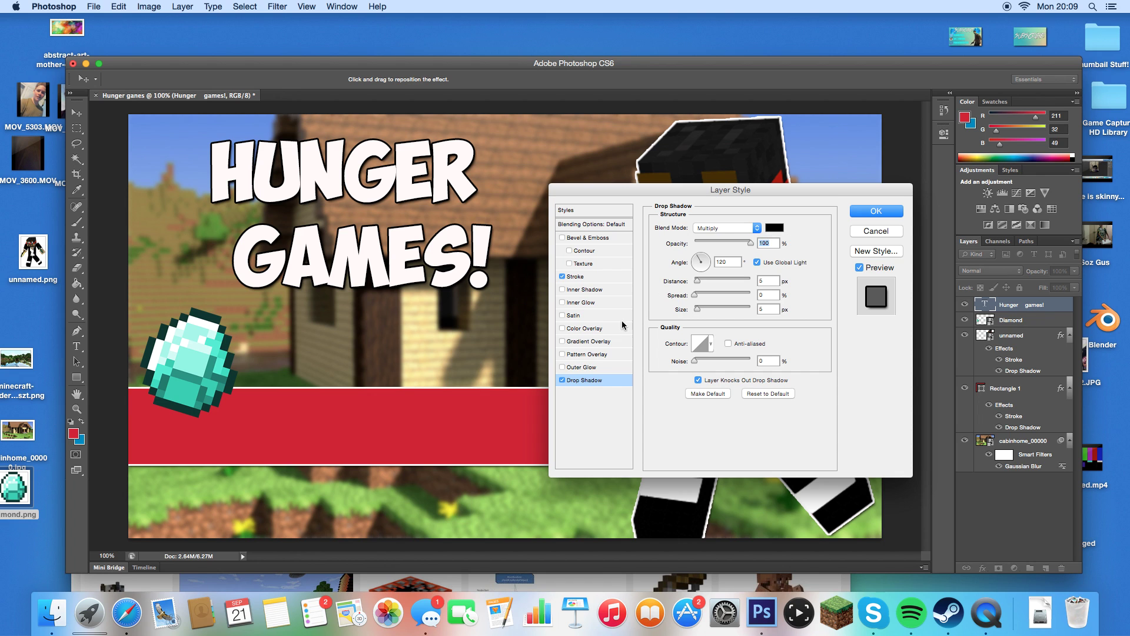
Try a red colour overlay and a black-to-white gradient overlay on the title text
click(588, 328)
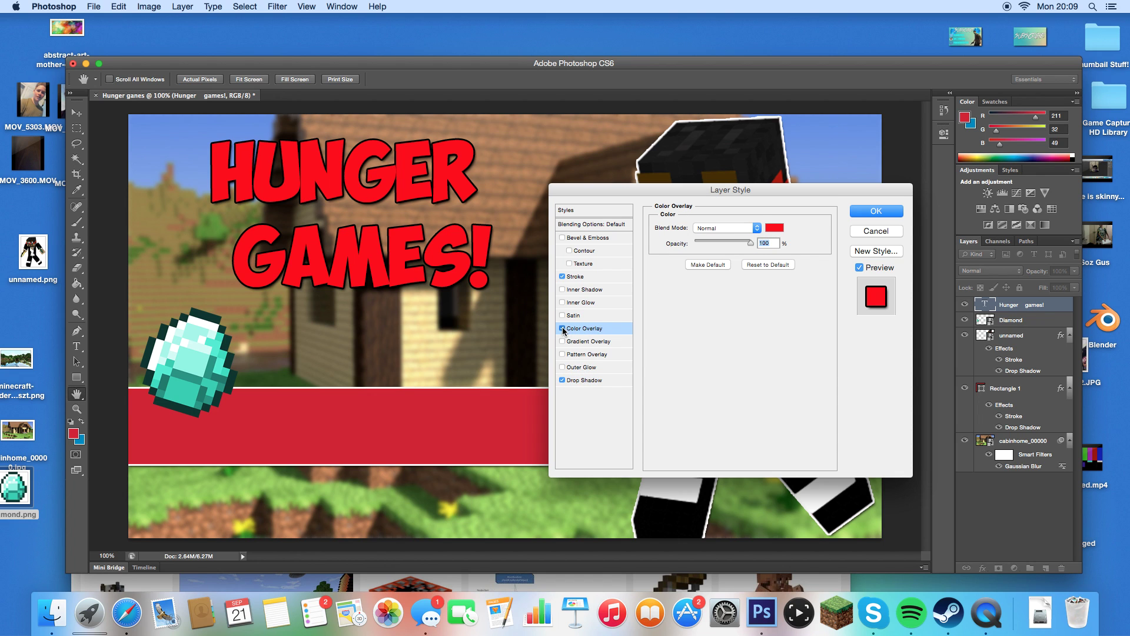
click(563, 329)
click(581, 342)
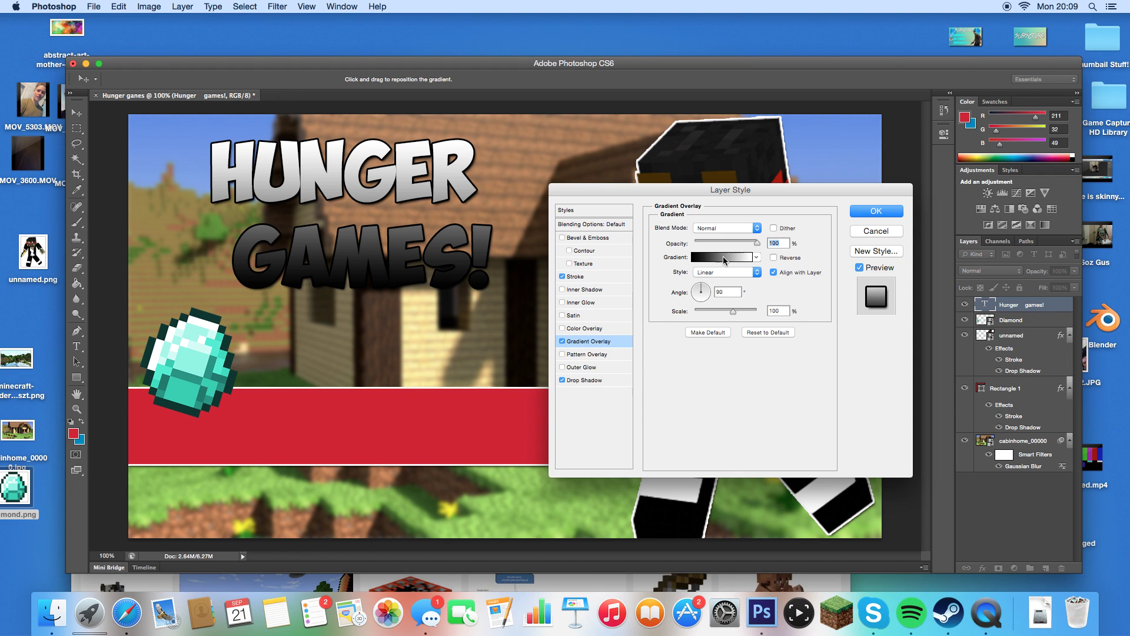
click(562, 341)
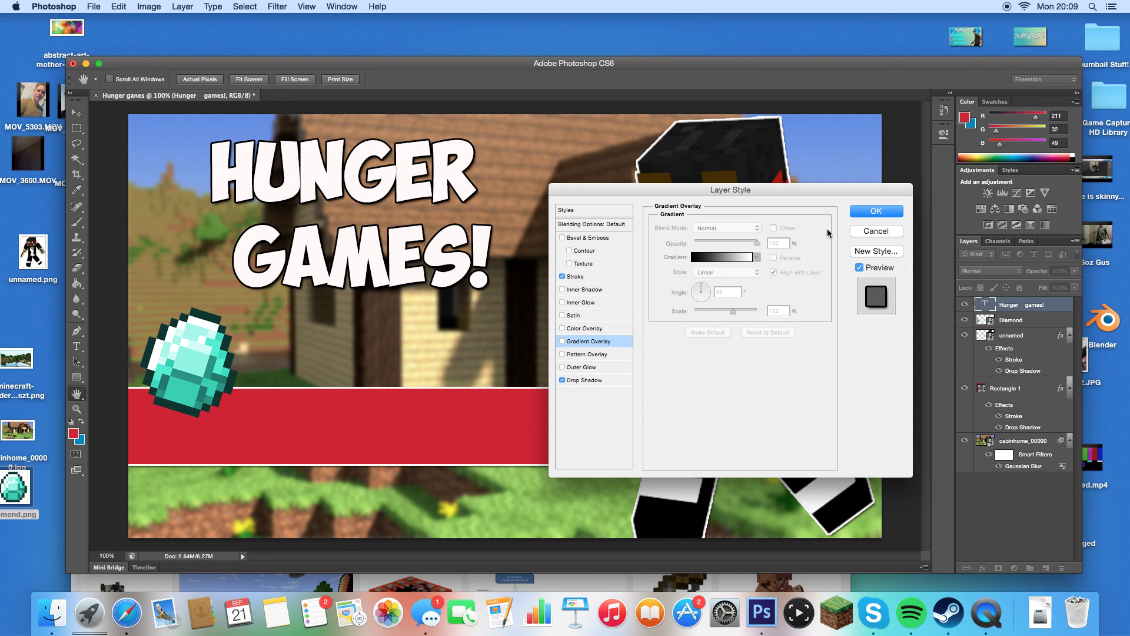
Accept the title's layer style, then enlarge the title to about 151%, rotate it about -2.23° and place it beside the character
click(856, 211)
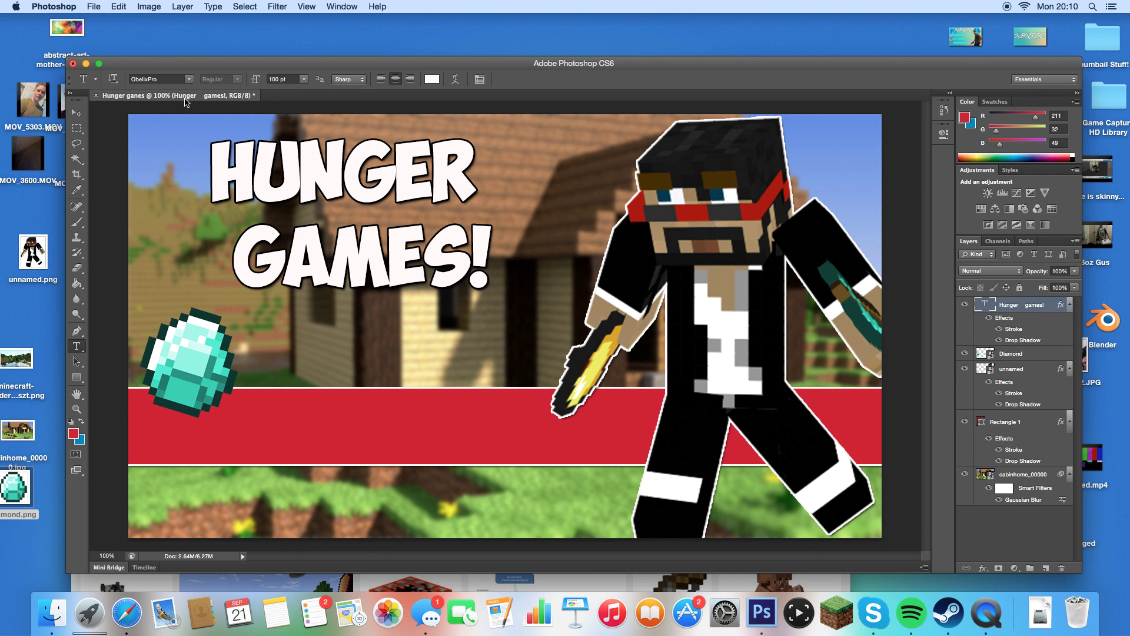
click(76, 112)
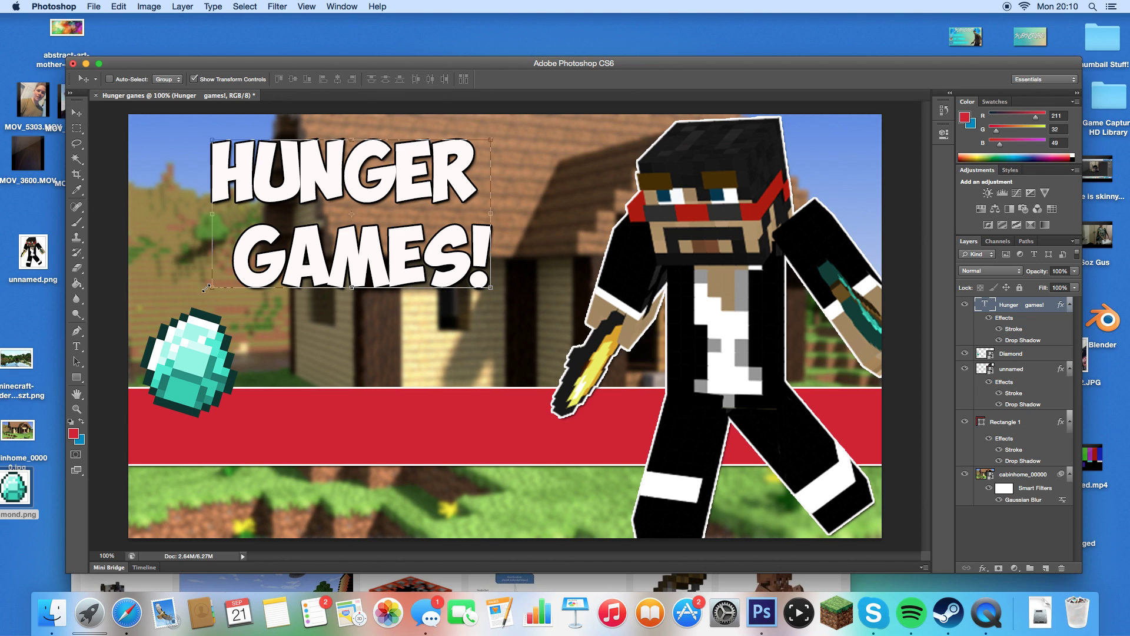
drag(215, 287, 156, 301)
drag(488, 329, 659, 370)
drag(418, 263, 417, 247)
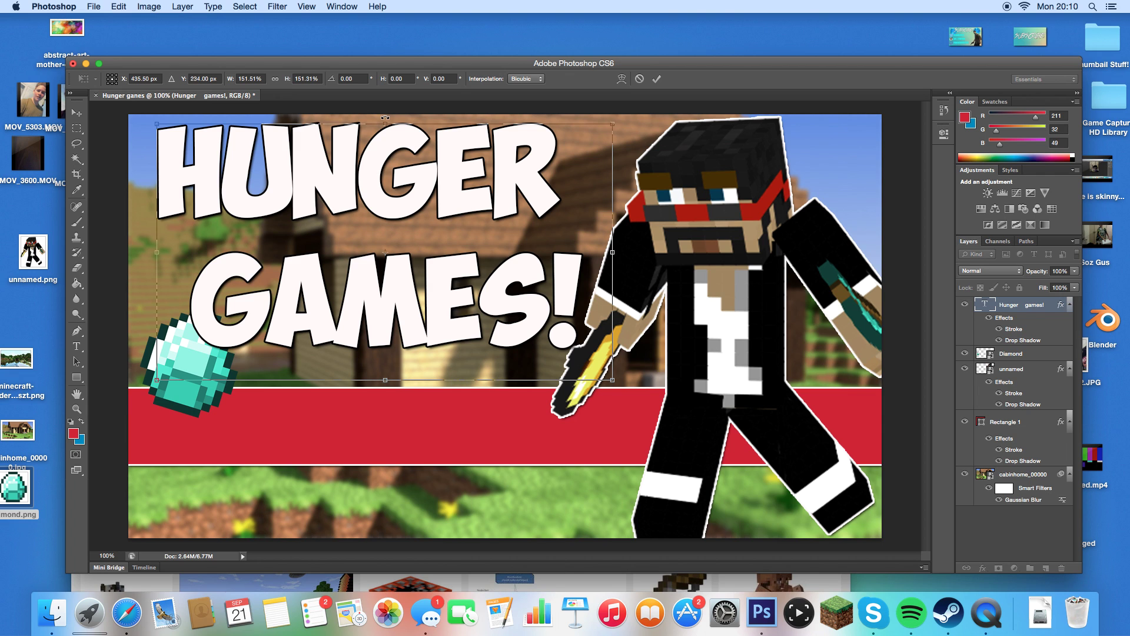
drag(384, 118, 379, 116)
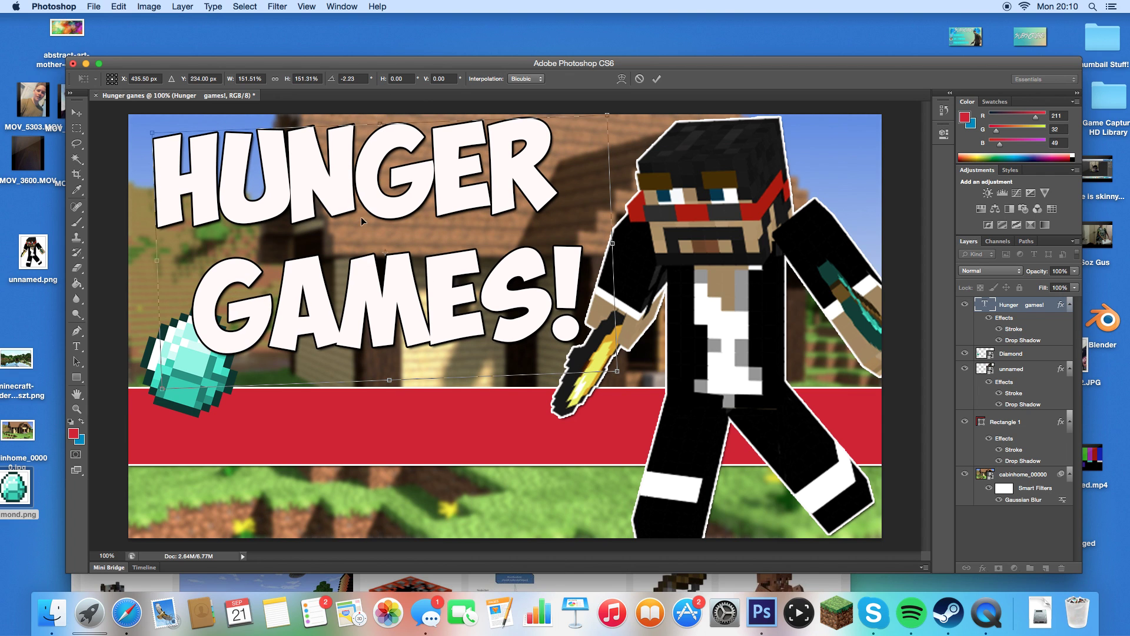
drag(379, 226, 392, 226)
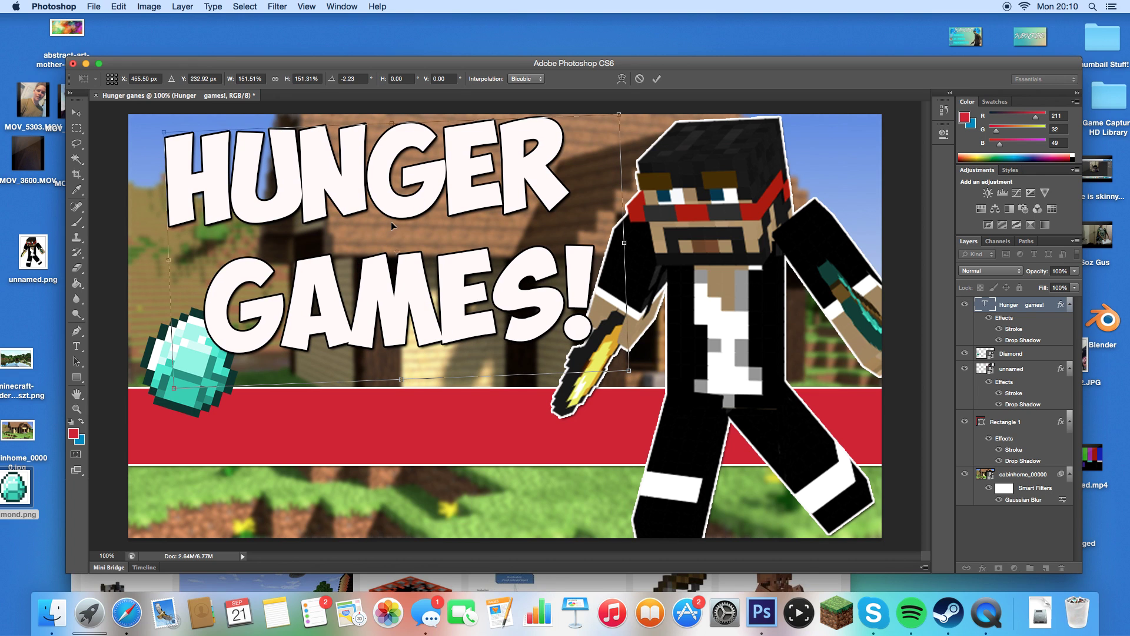
click(656, 79)
Move the Diamond layer above the title layer so the diamond overlaps the lettering
double_click(1036, 352)
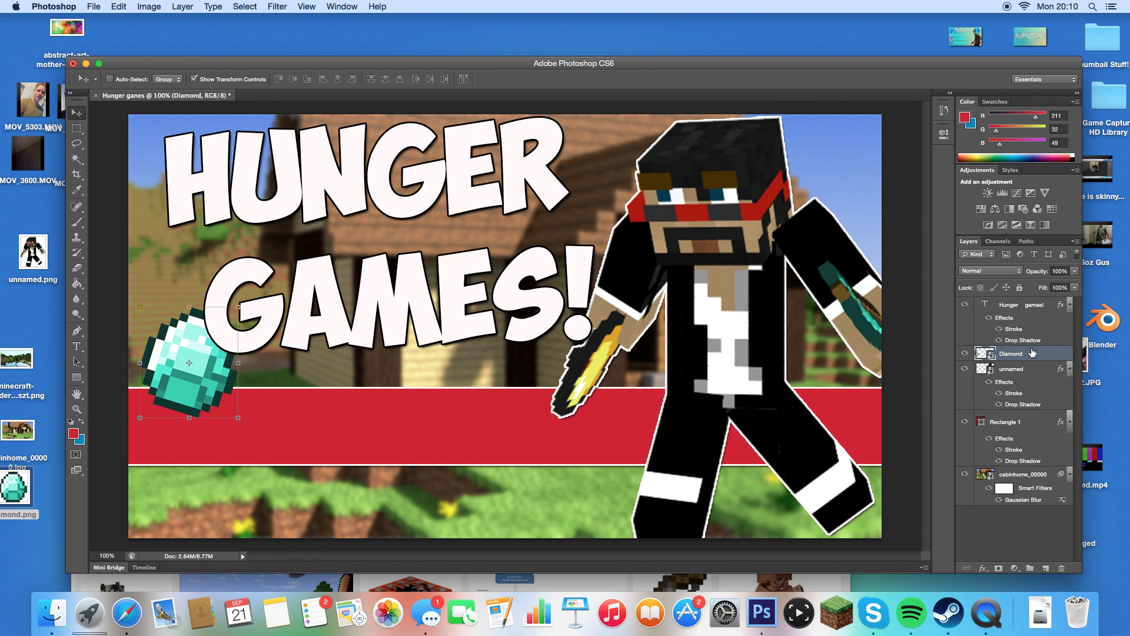
click(876, 231)
drag(1012, 360, 1014, 308)
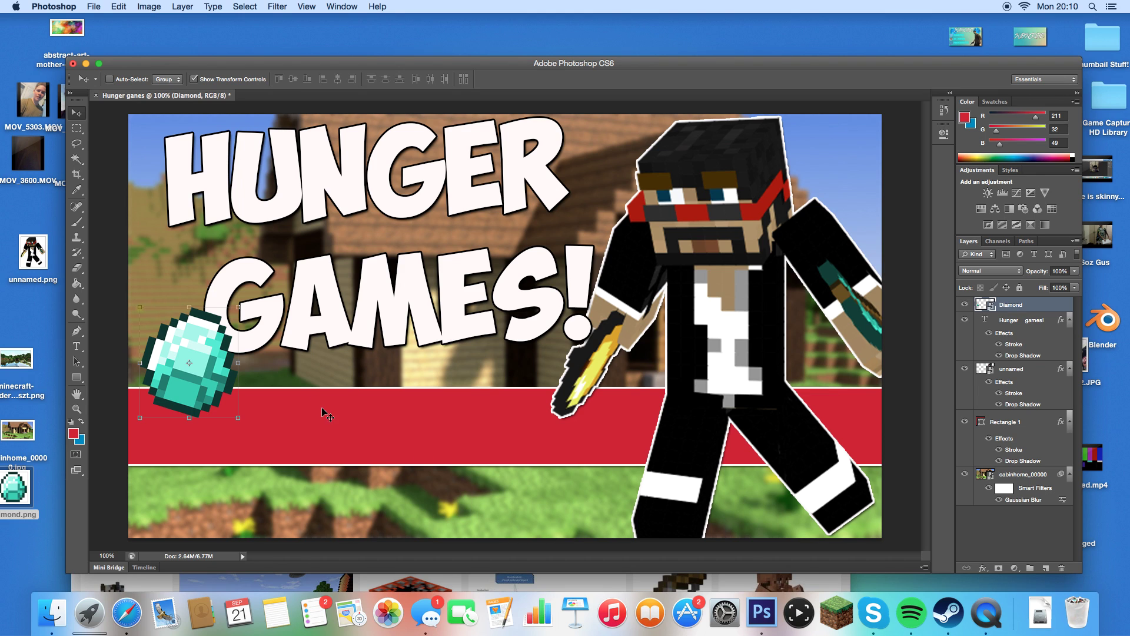
Add the caption "I WON!" in 100 pt ObelixPro and place it on the red banner beside the diamond
click(77, 347)
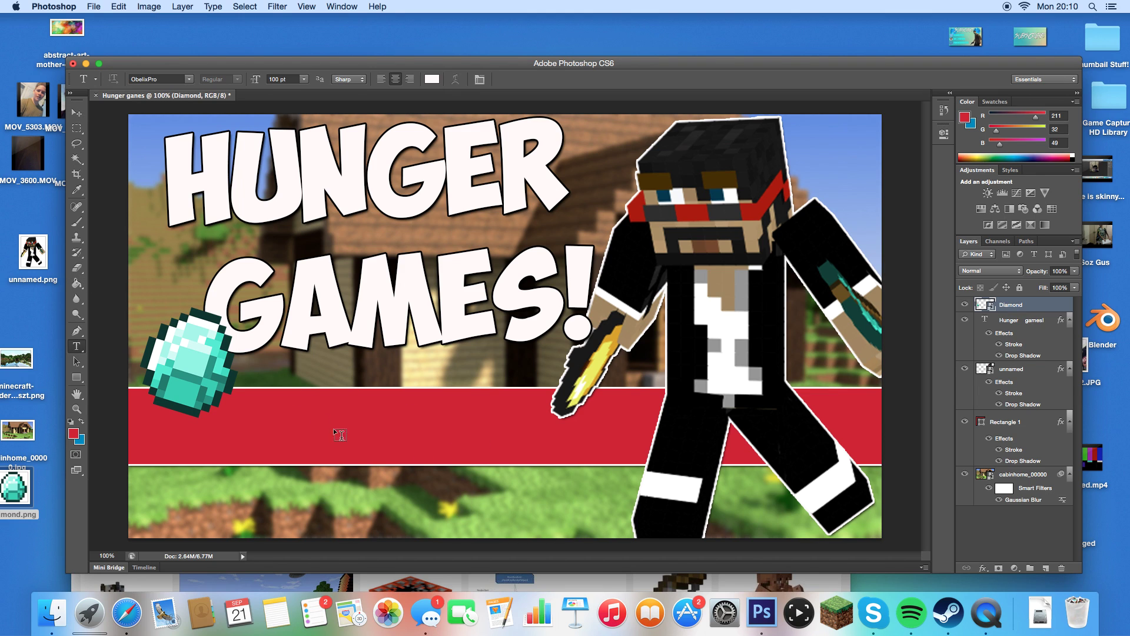
click(276, 432)
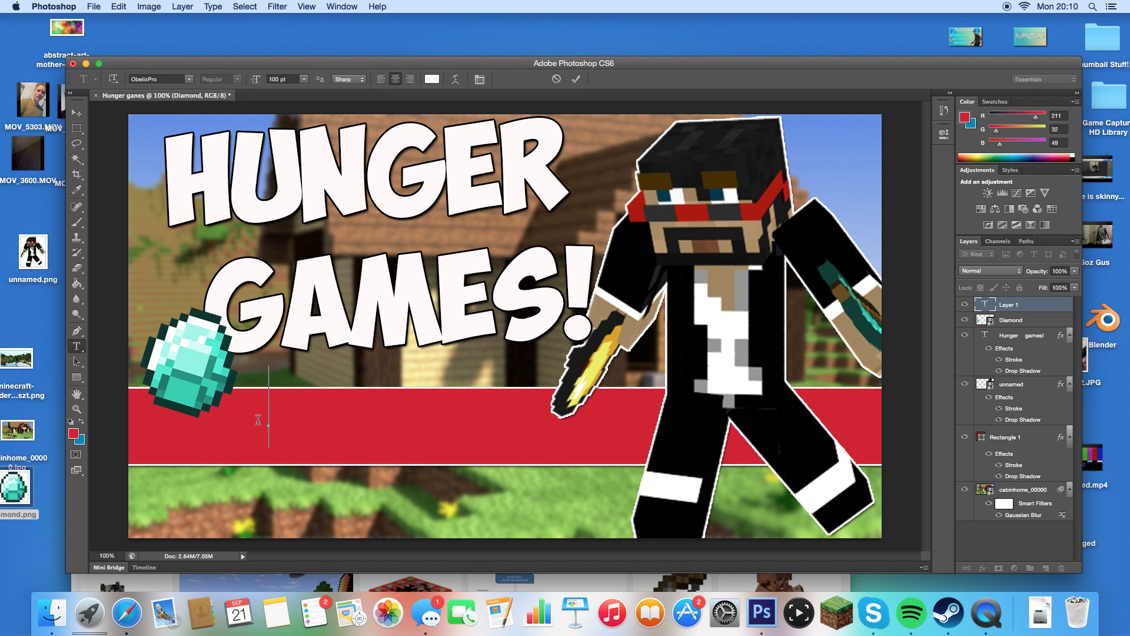
text(I WON!)
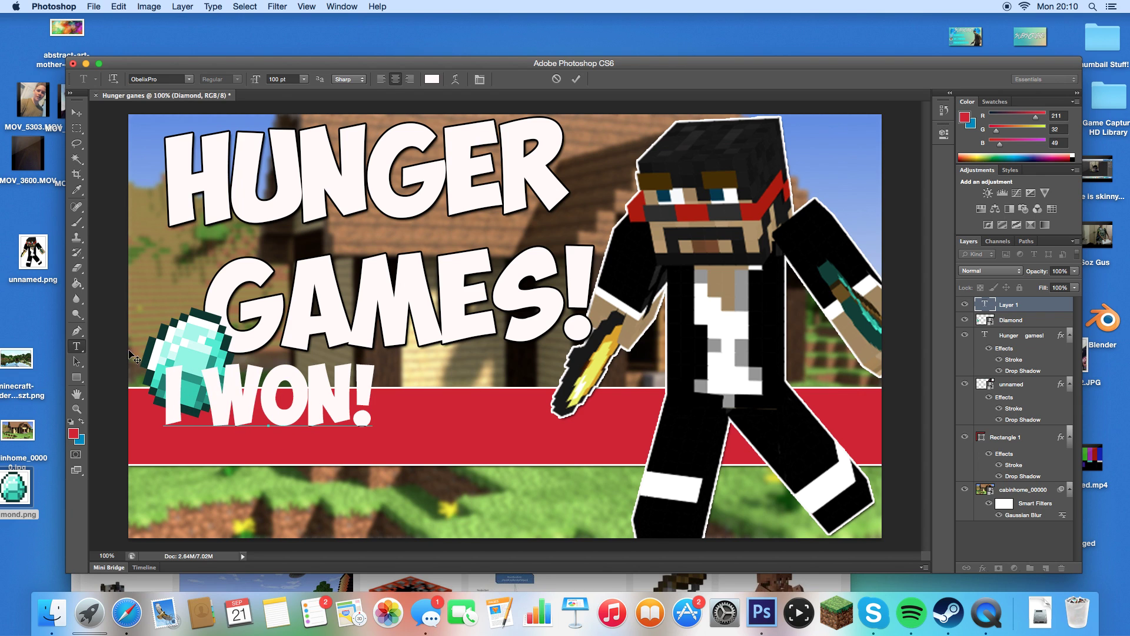
click(77, 112)
drag(320, 417, 388, 446)
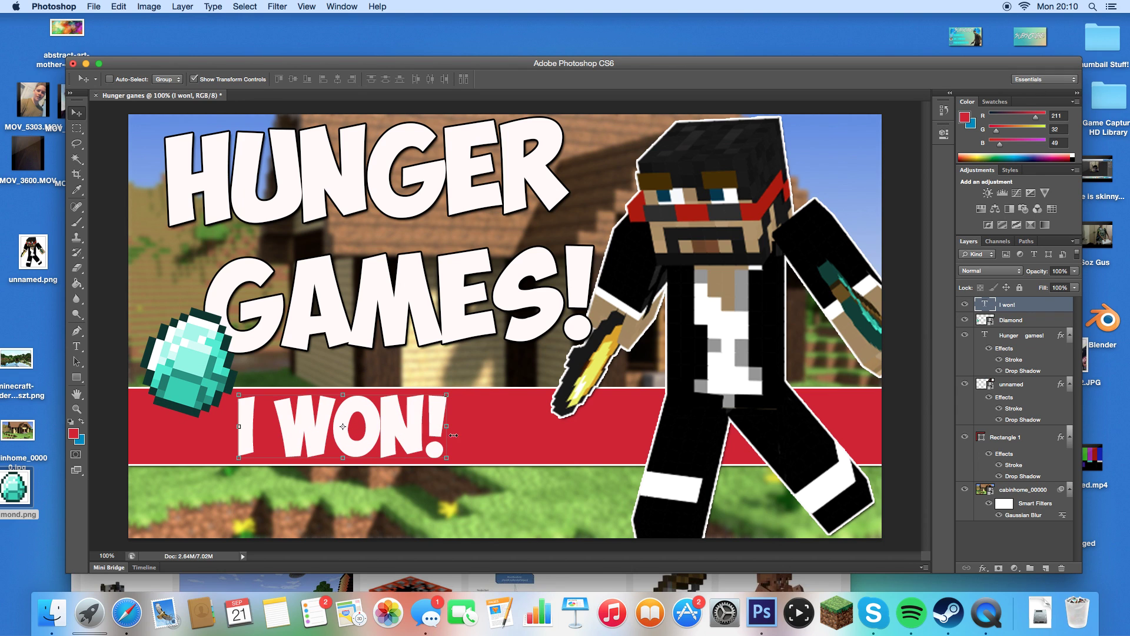
drag(419, 432, 404, 431)
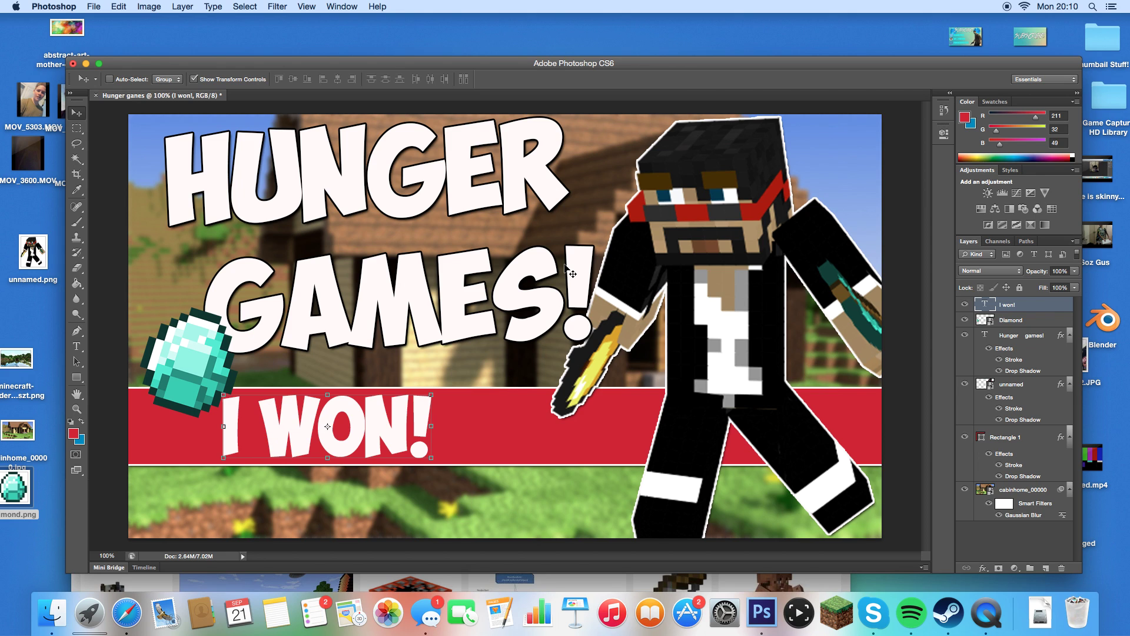
Extend the banner caption to read "I WON WITH FUN!" and commit the text
click(77, 346)
click(243, 422)
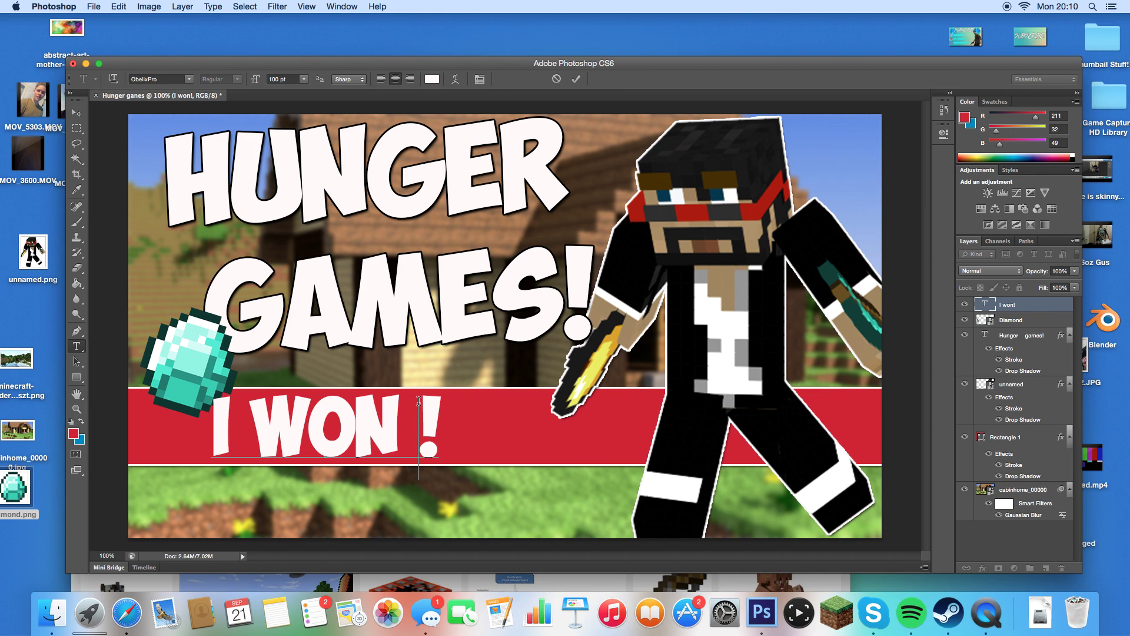
text(WITH FY)
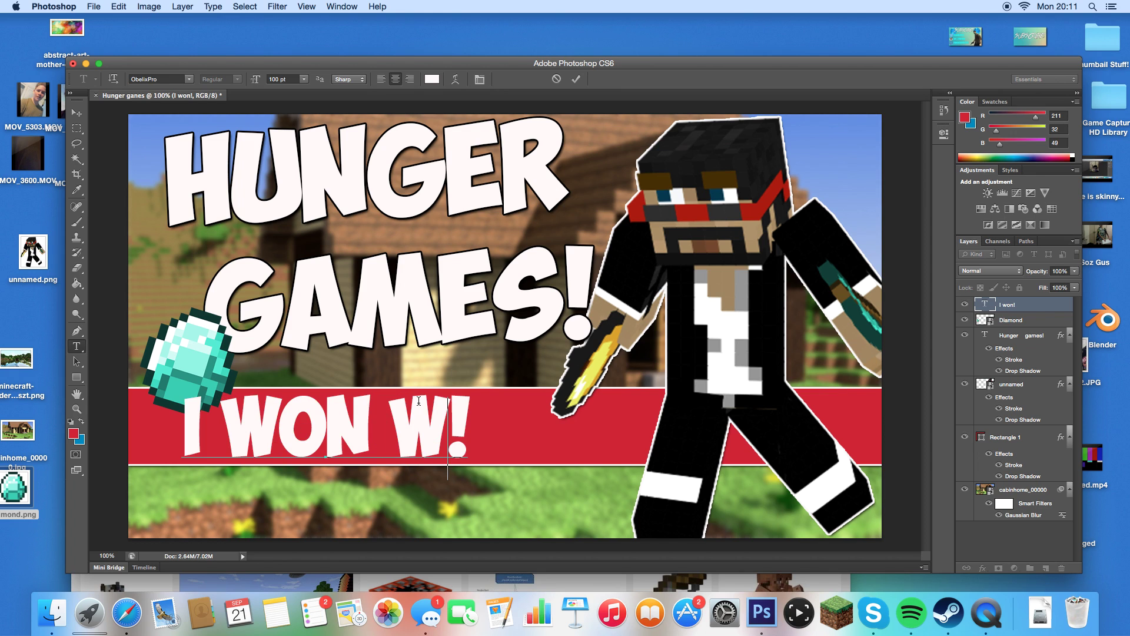
key(BackSpace)
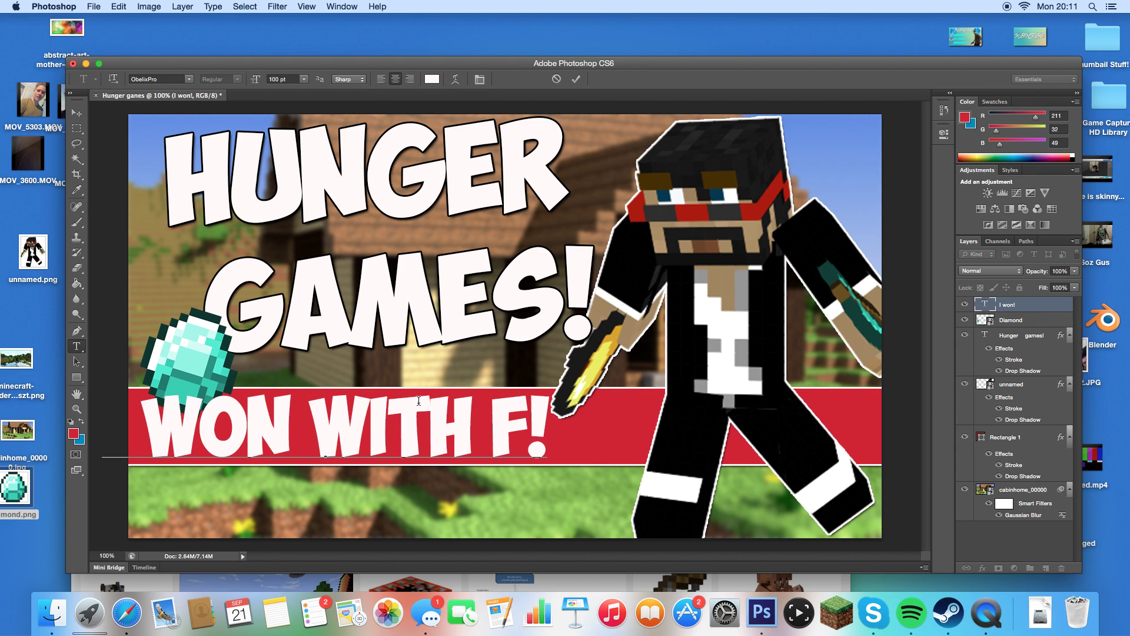
text(UN)
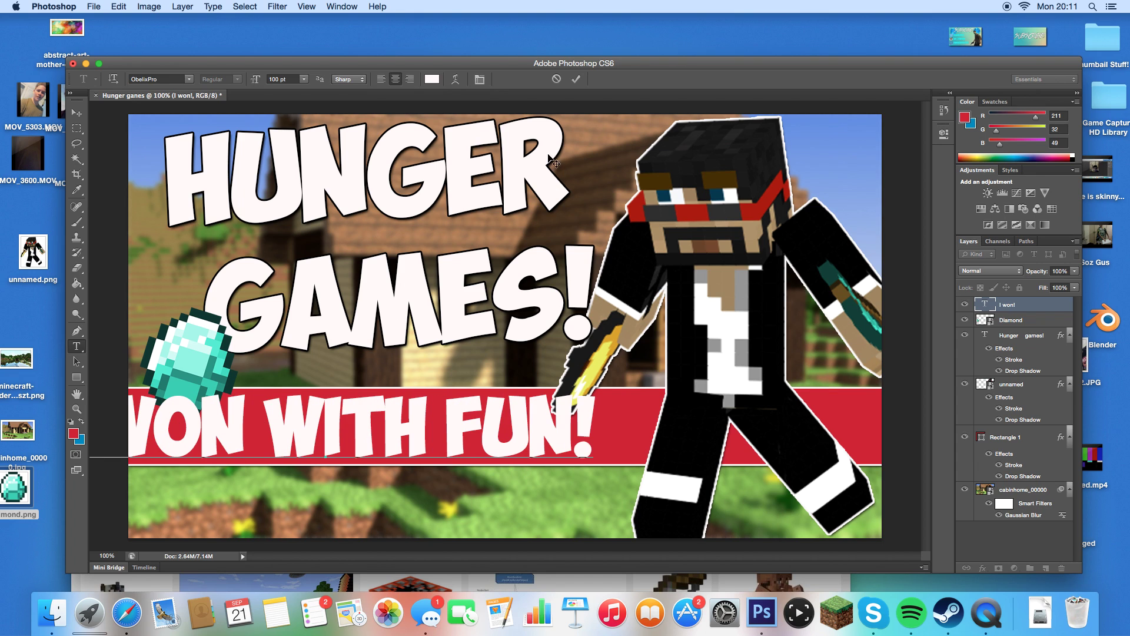
click(576, 79)
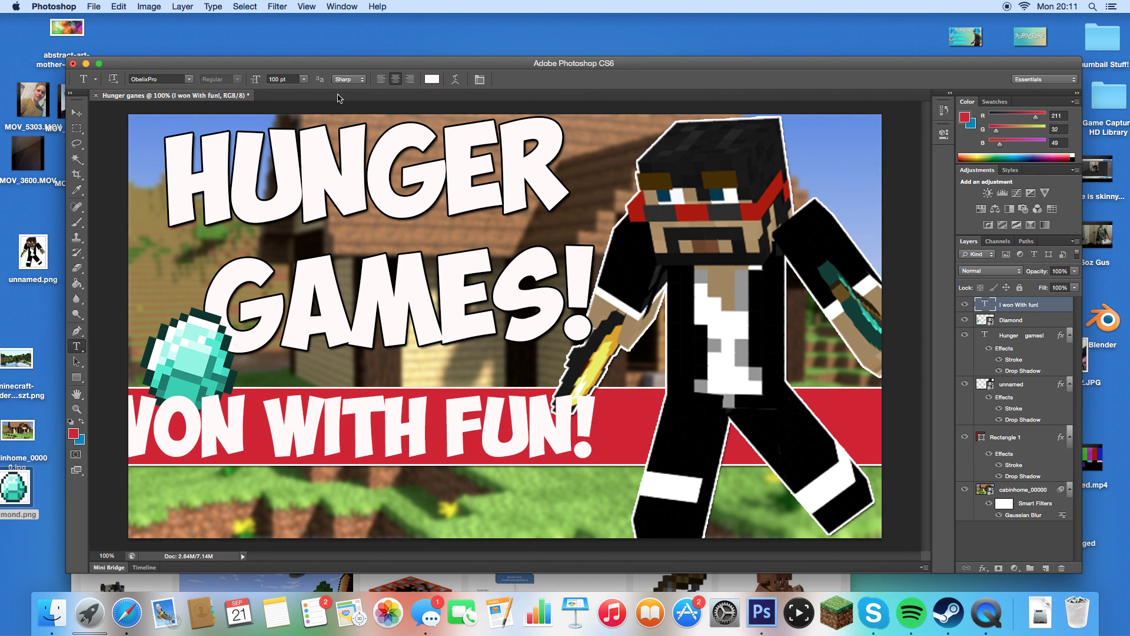
Shift the caption right along the red banner and move the character layer to the top of the layer stack
click(76, 113)
drag(328, 423, 383, 431)
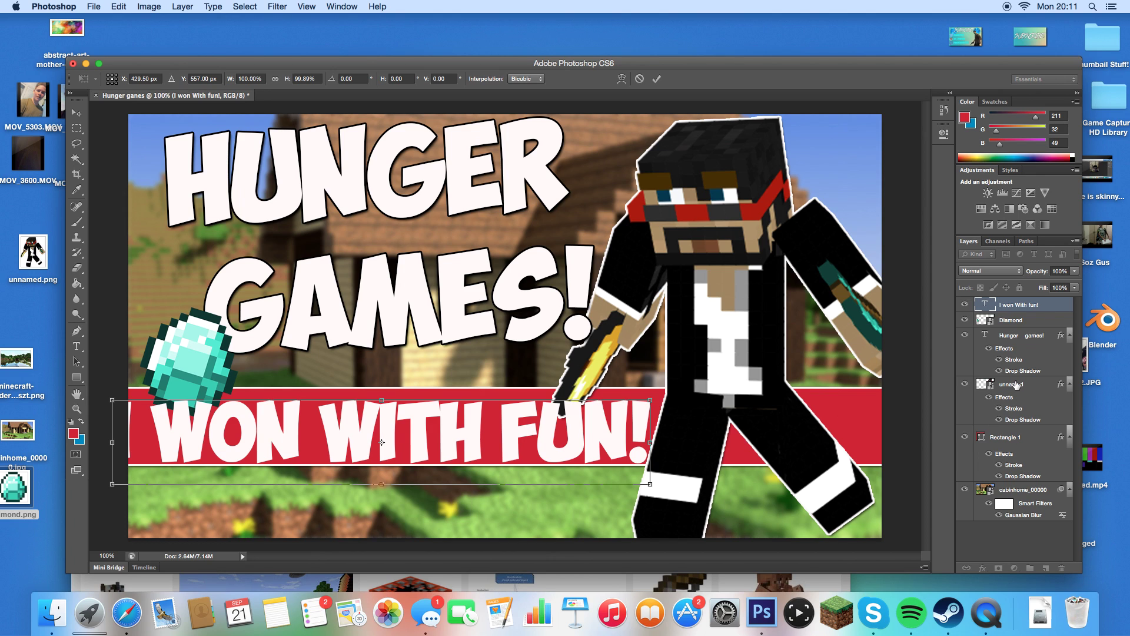
click(656, 78)
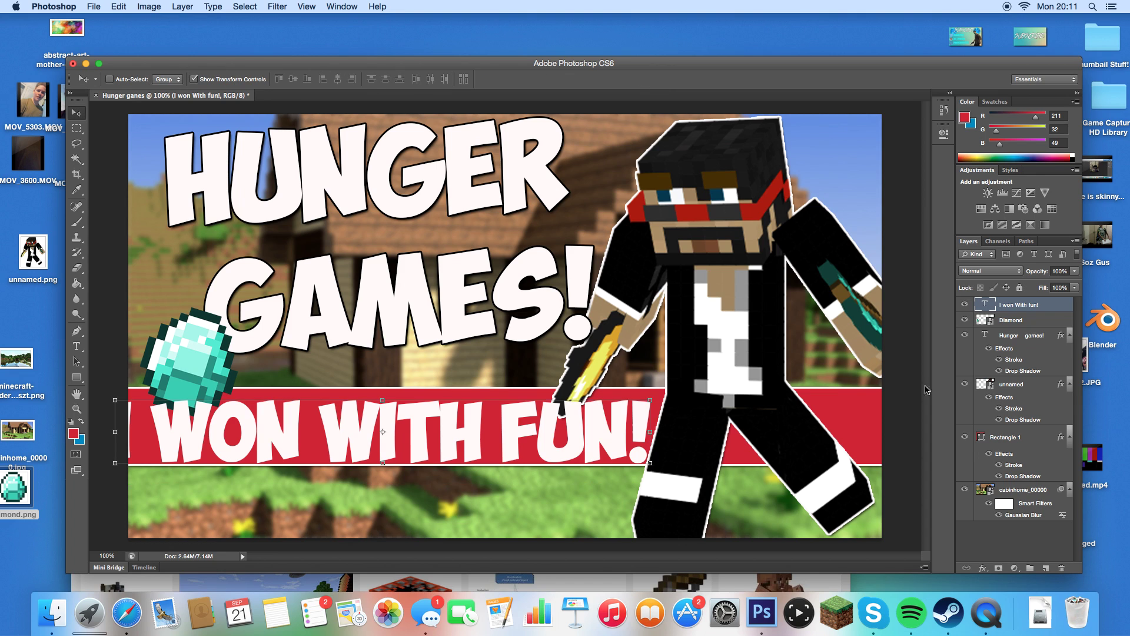
drag(1022, 386, 1019, 303)
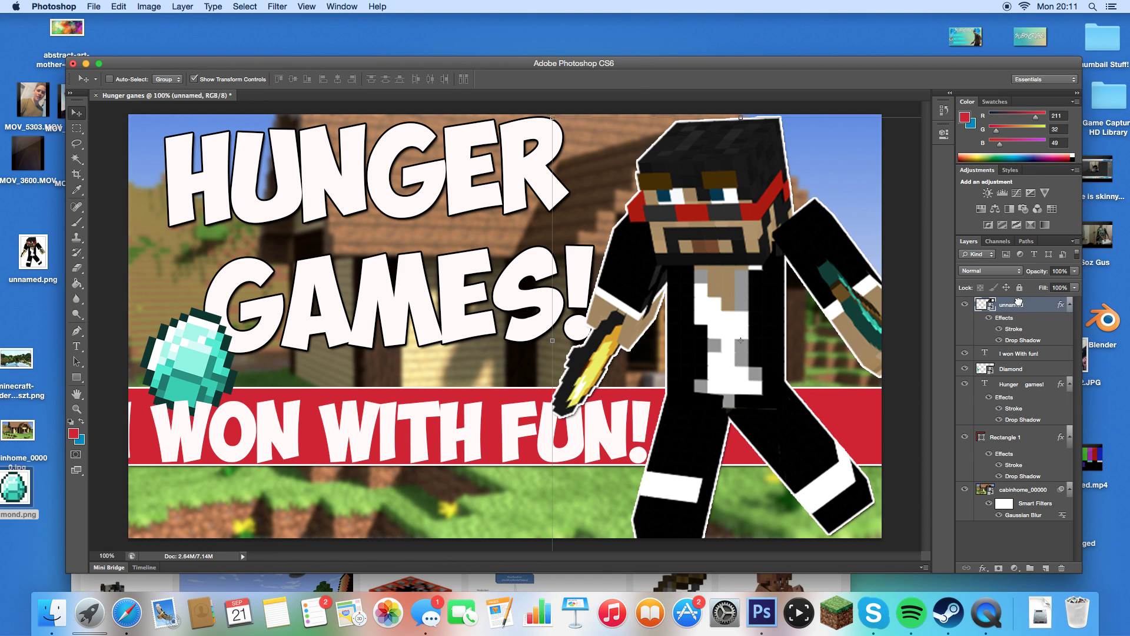
Give the caption layer a rainbow gradient overlay, a black outside stroke and a drop shadow at 100% opacity
click(1027, 356)
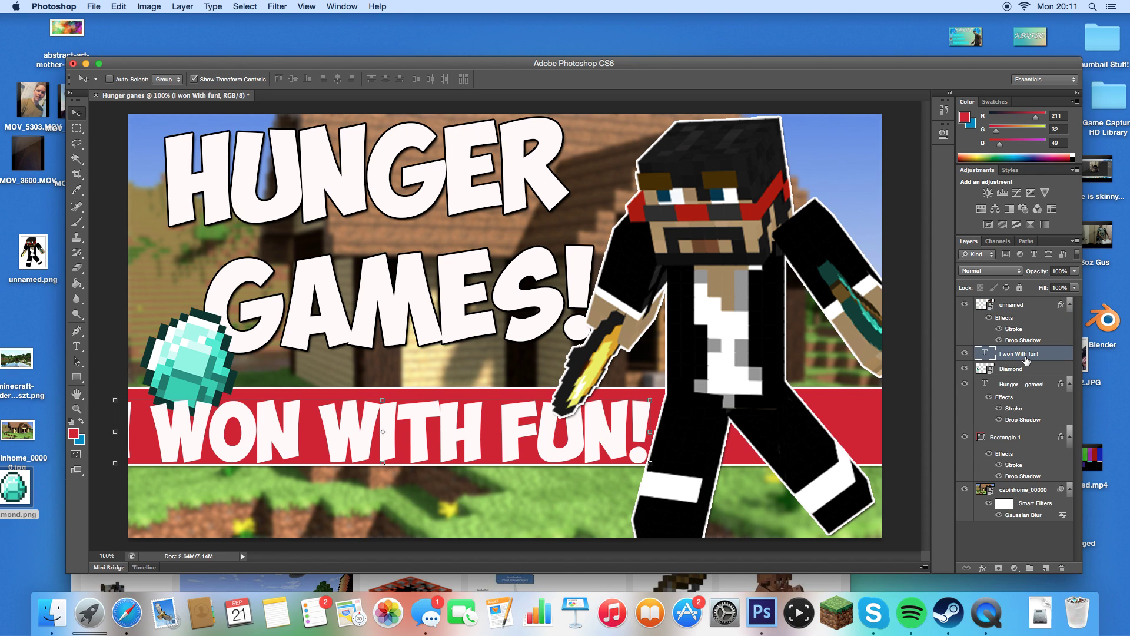
right_click(1027, 357)
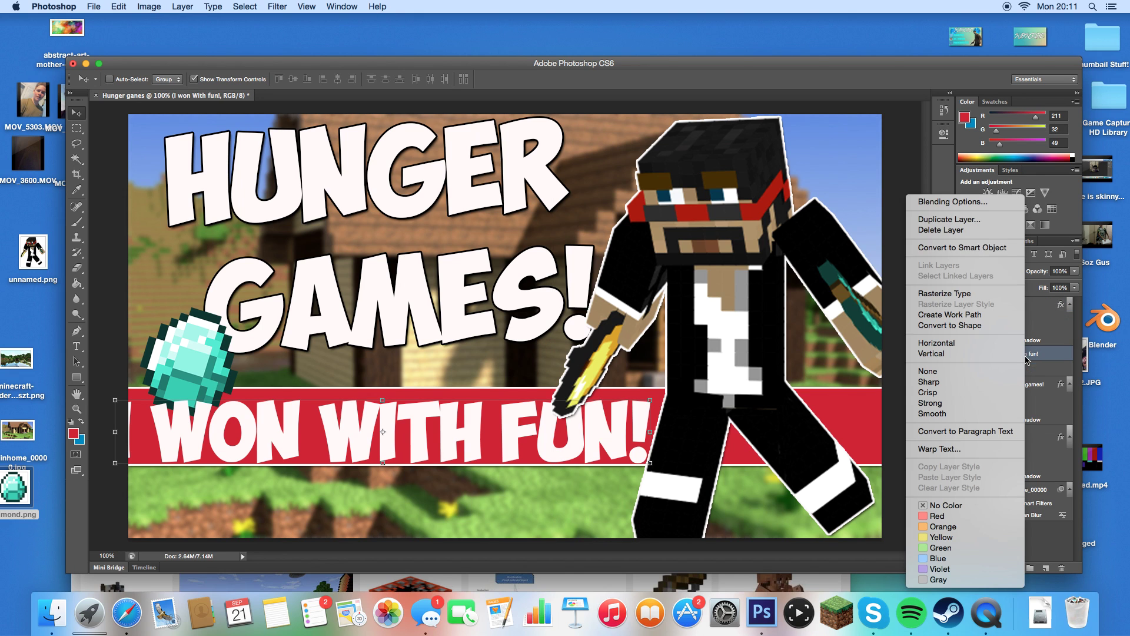
click(953, 201)
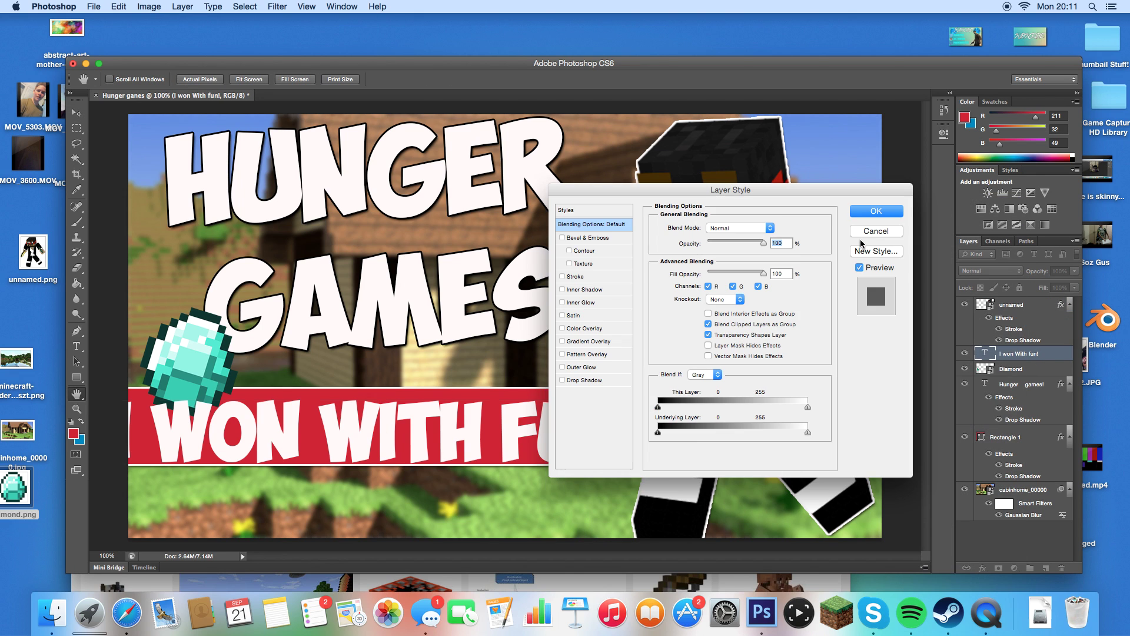
click(587, 341)
click(735, 260)
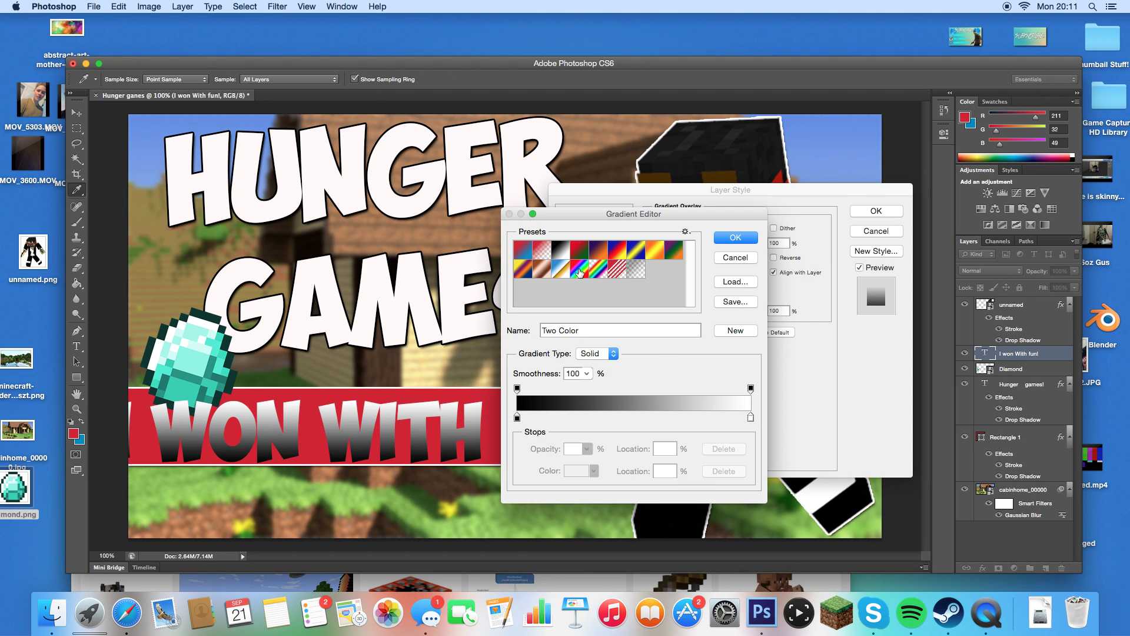
click(580, 272)
click(735, 237)
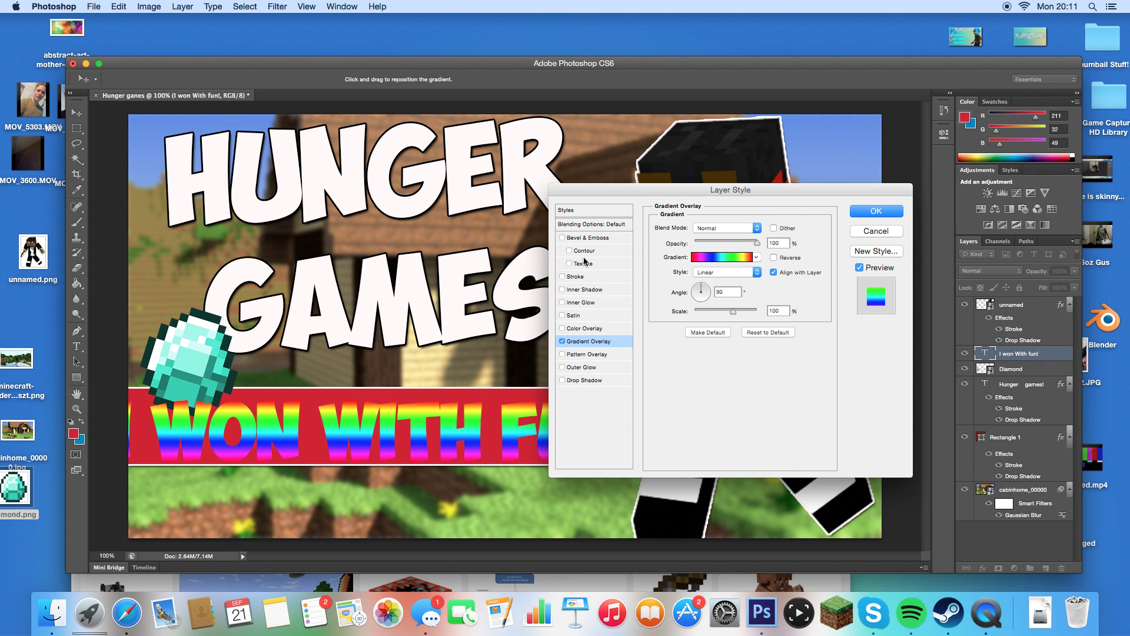
click(592, 279)
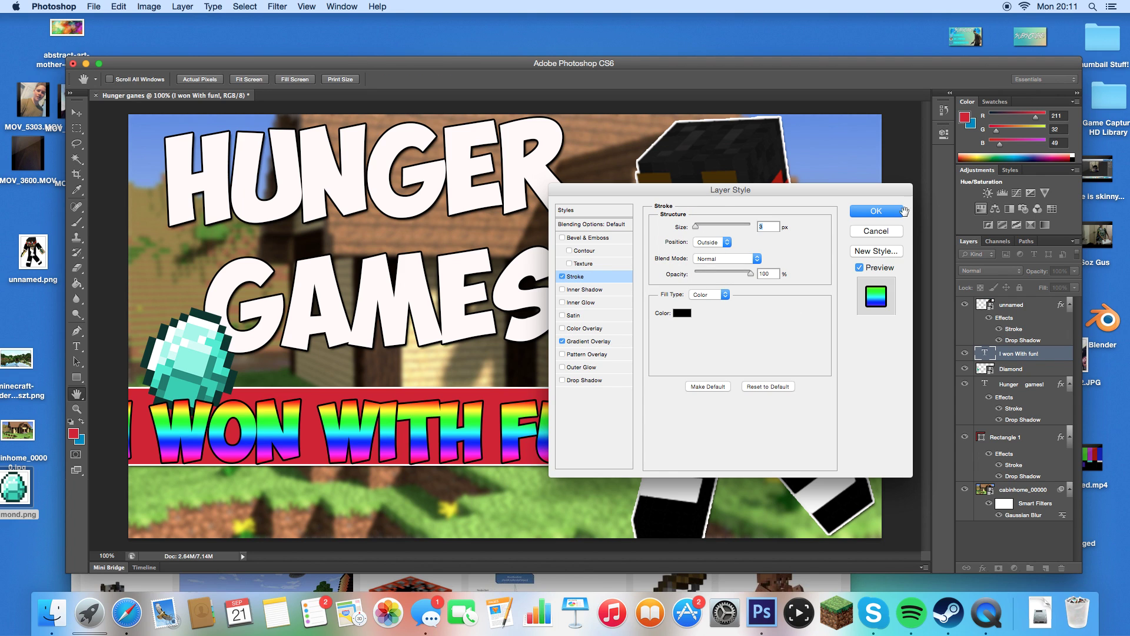
click(590, 380)
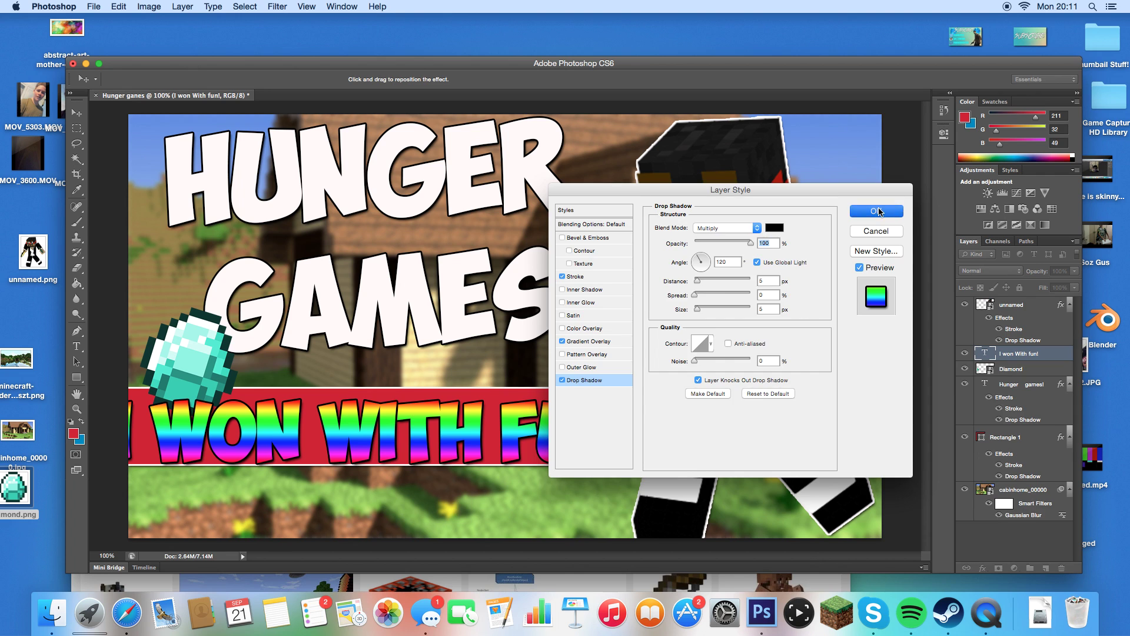
click(876, 211)
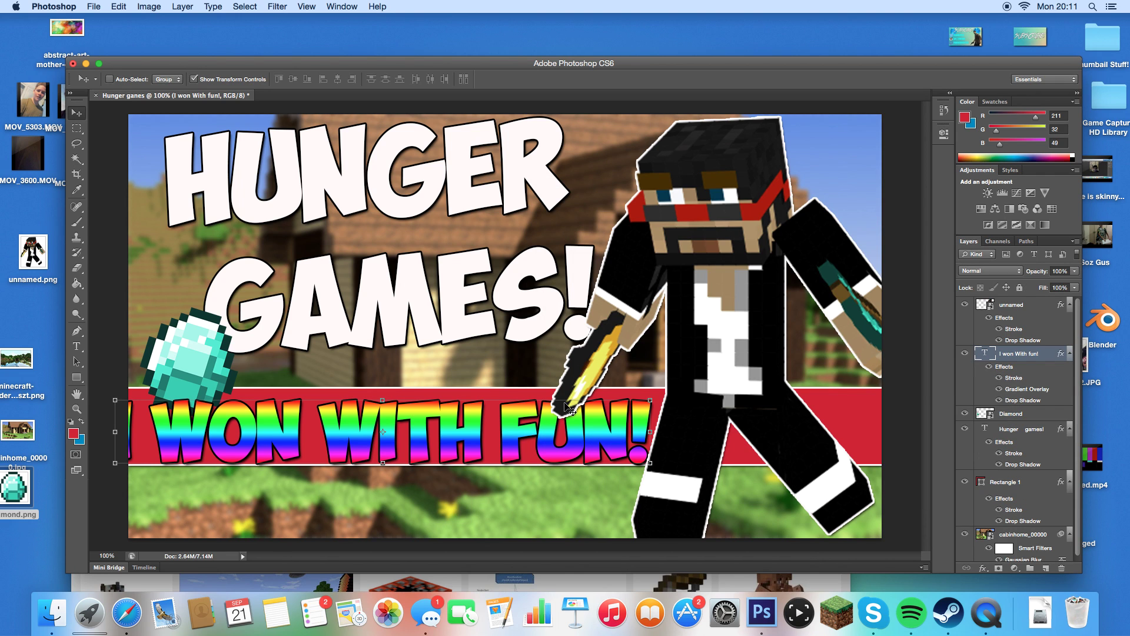
Nudge the caption right until its first letter is inside the canvas and move its layer above the character layer
mouse_move(515, 432)
mouse_down()
mouse_move(551, 423)
mouse_move(533, 429)
mouse_up()
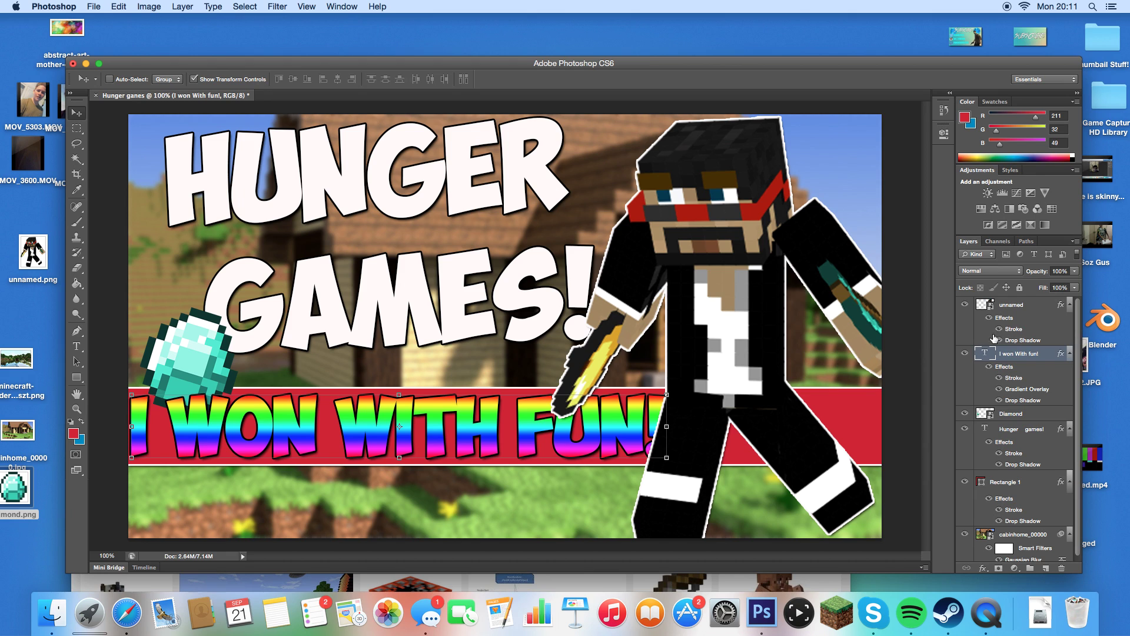
drag(1012, 351, 1012, 304)
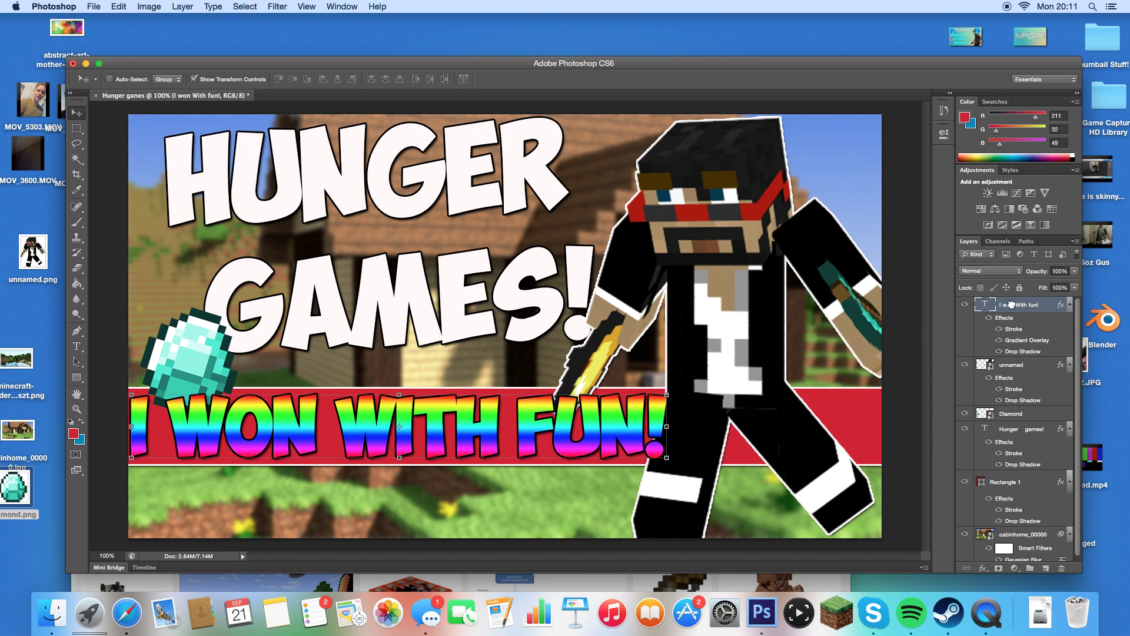